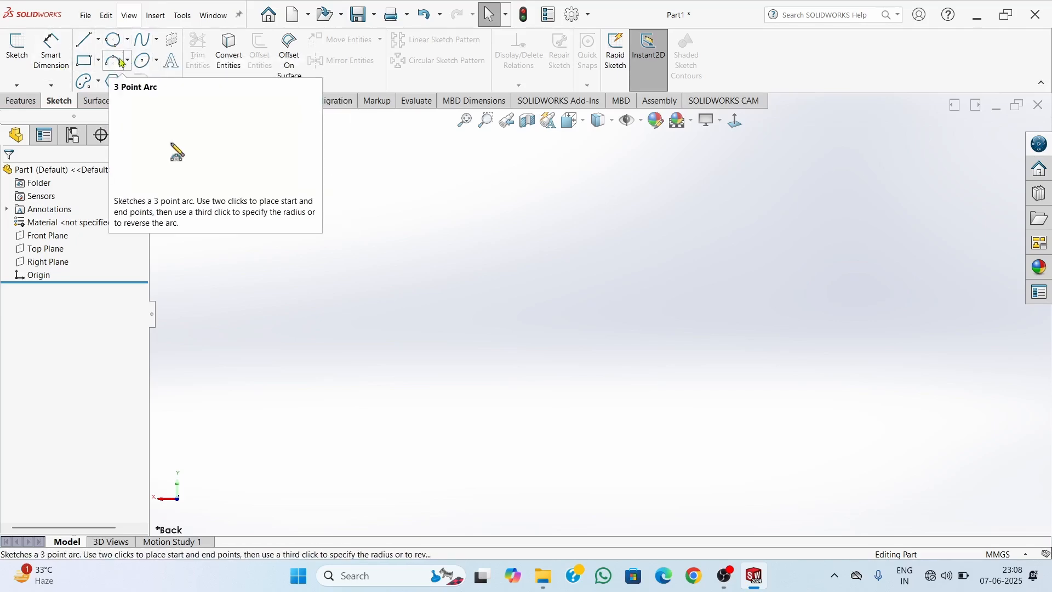
# Start a new sketch on the Front Plane
pyautogui.click(99, 83)
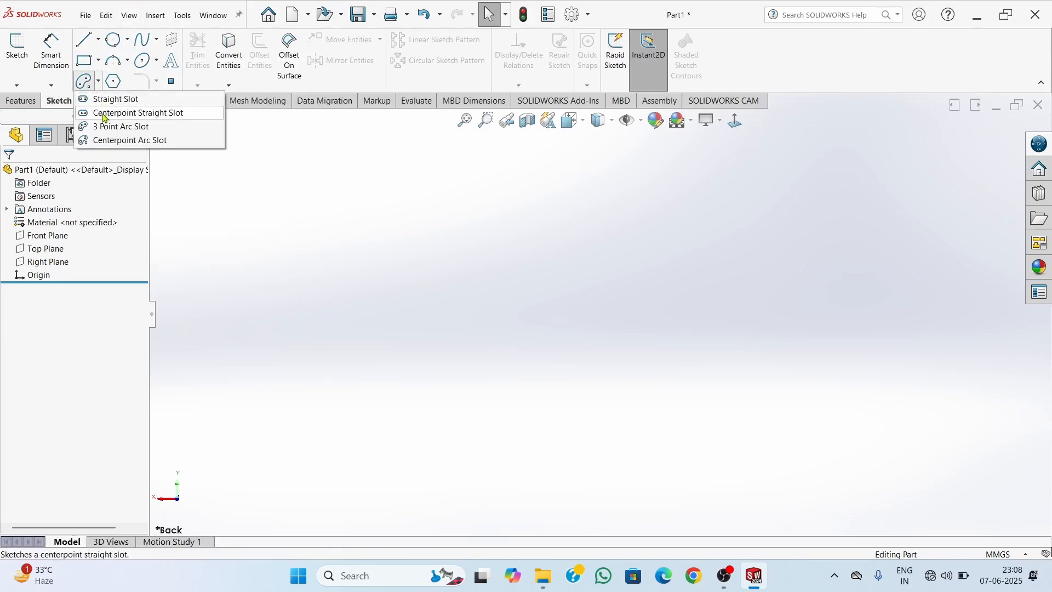
pyautogui.click(167, 206)
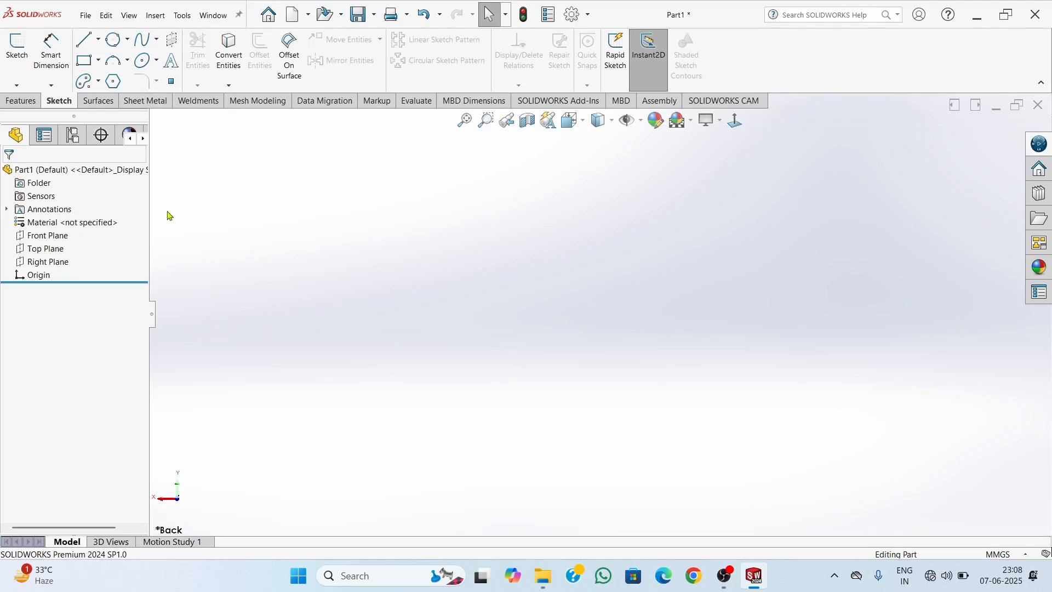
pyautogui.click(21, 66)
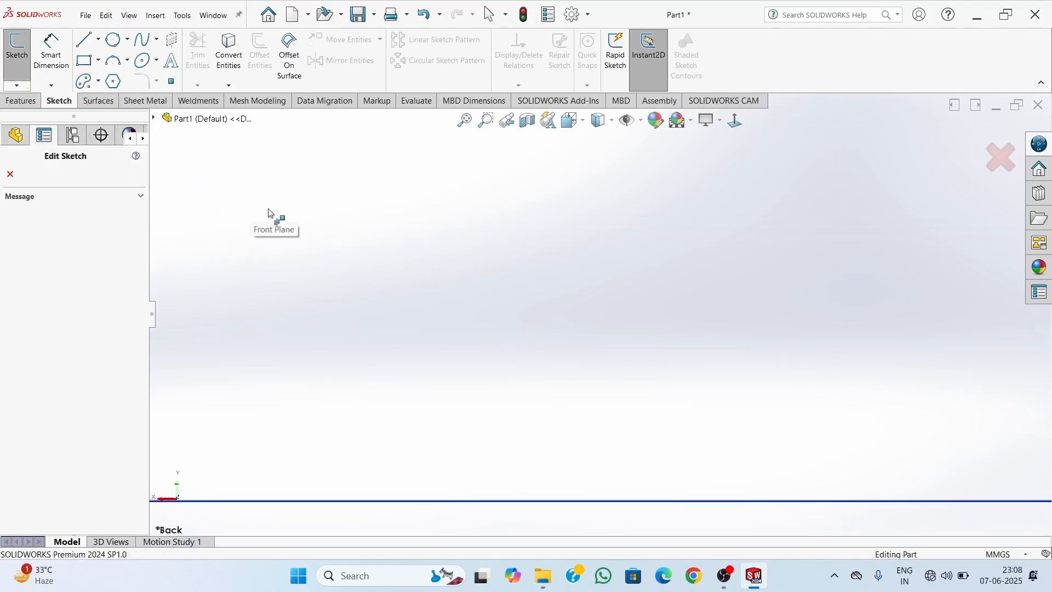
pyautogui.click(351, 233)
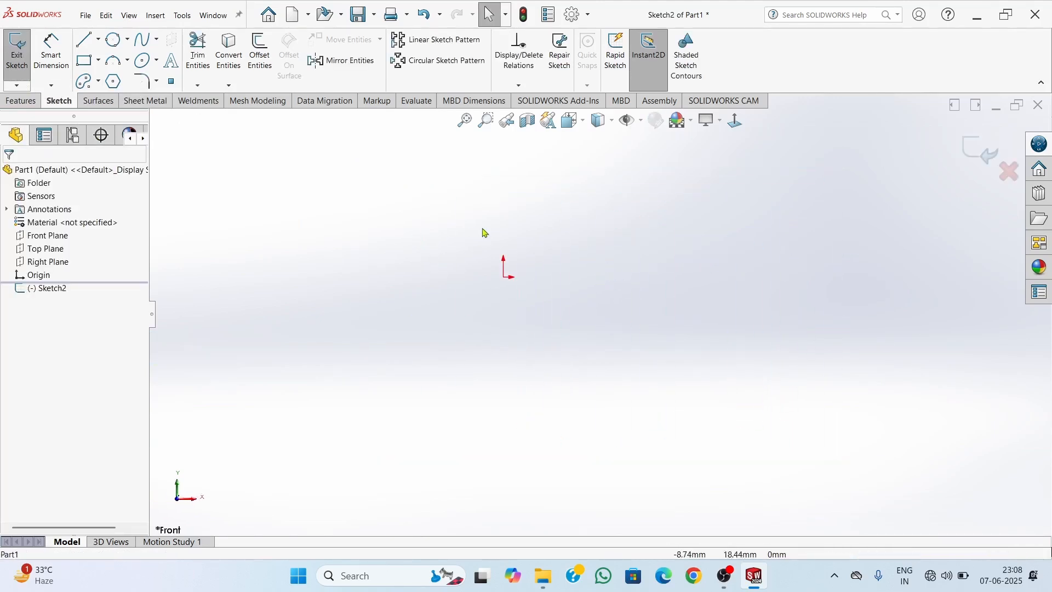
pyautogui.click(95, 88)
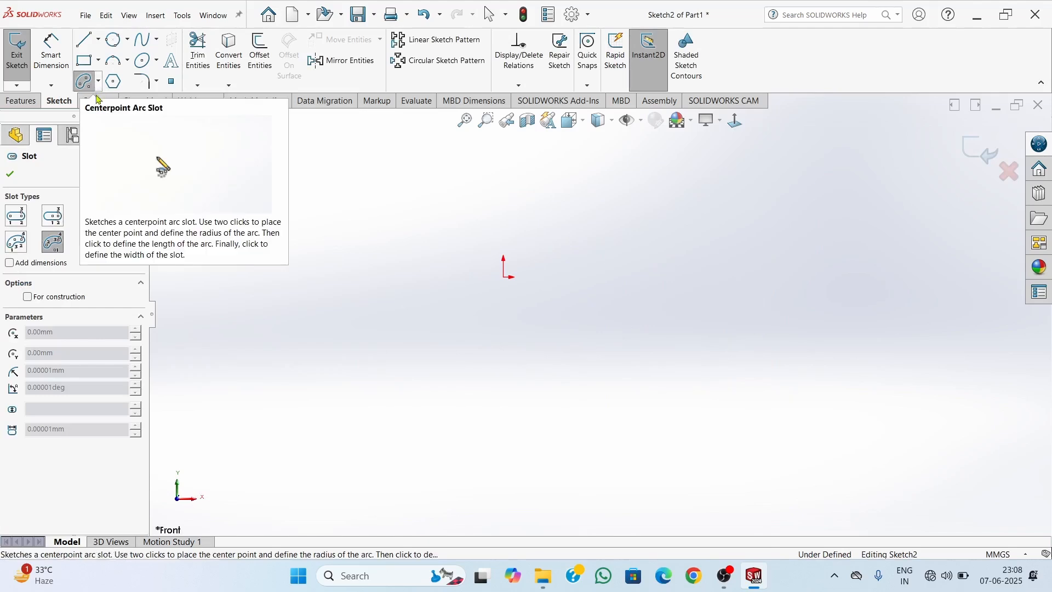
pyautogui.click(504, 277)
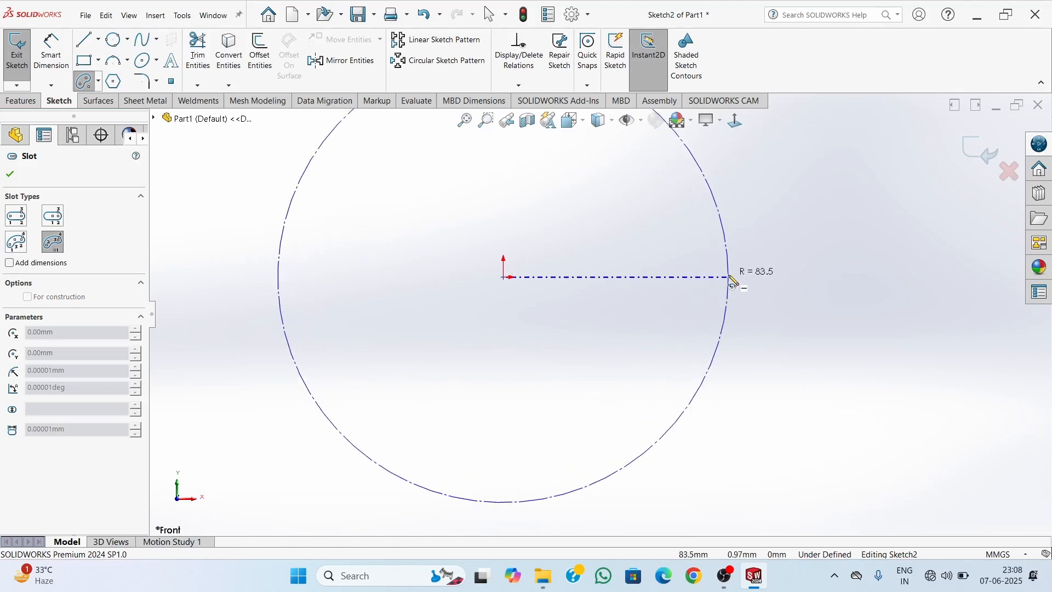
pyautogui.click(746, 281)
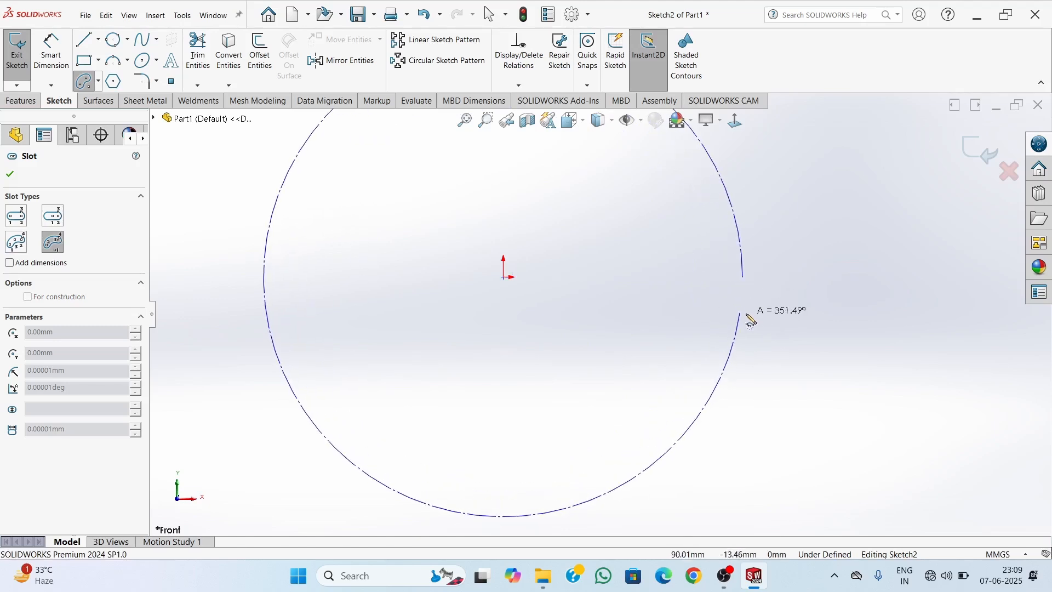
pyautogui.press('Escape')
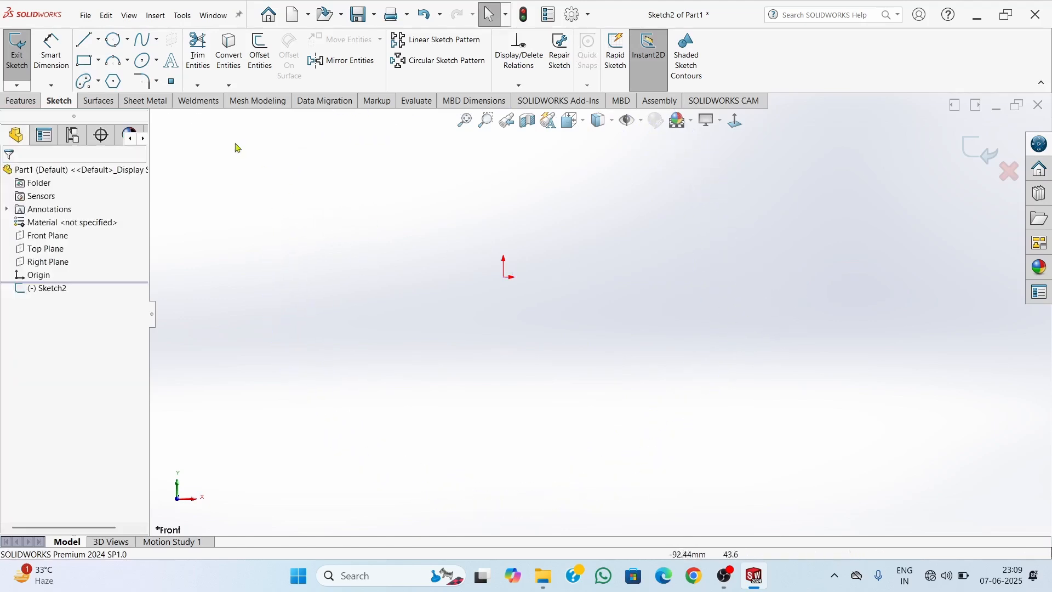
# Sketch a horizontal straight slot from the origin, about 97 mm between its arc centres and about 68 mm wide
pyautogui.click(98, 81)
pyautogui.click(99, 106)
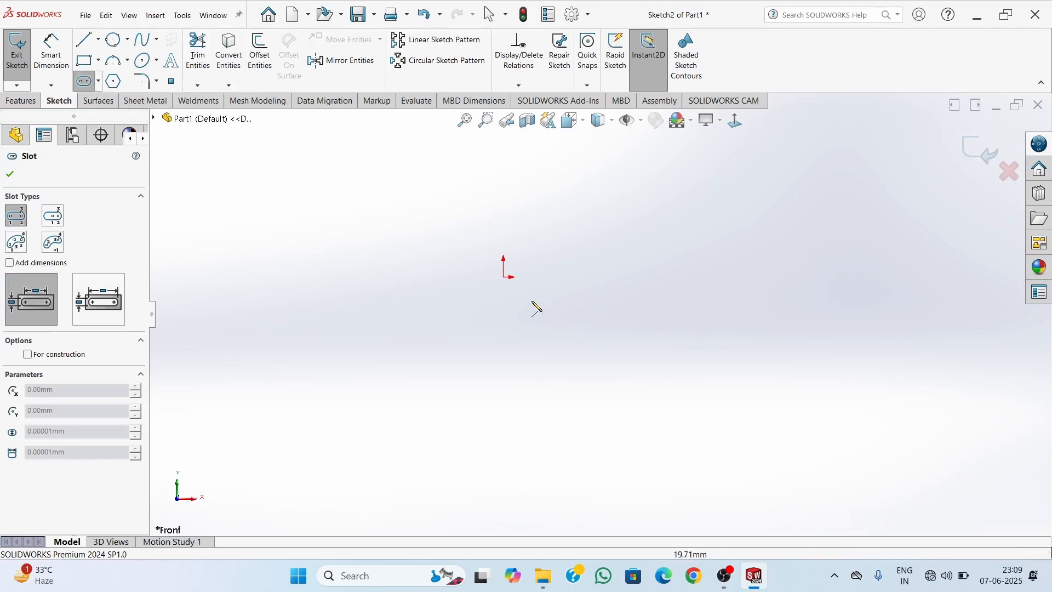
pyautogui.click(508, 277)
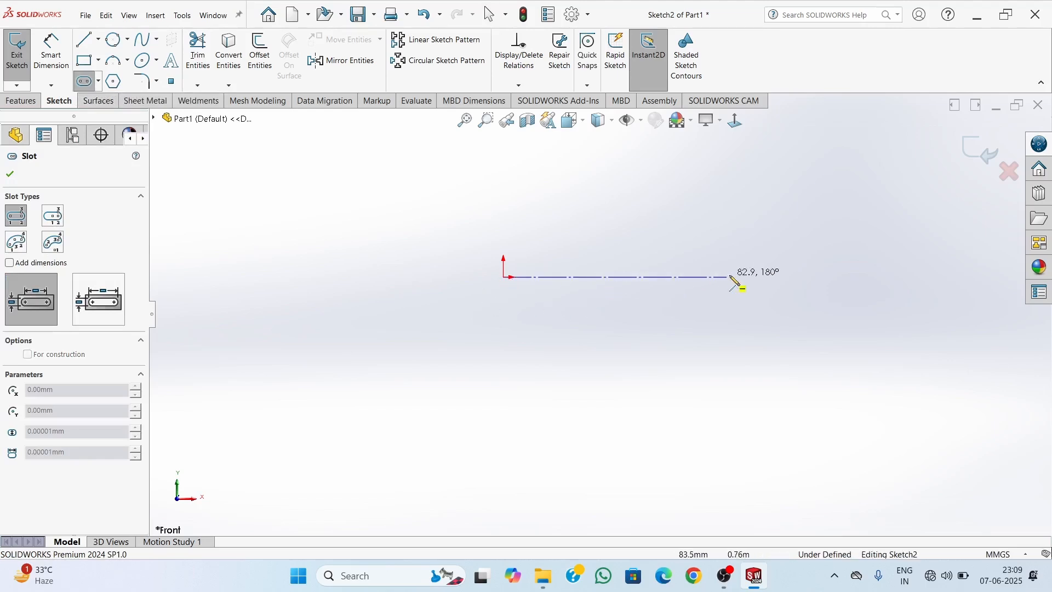
pyautogui.click(766, 277)
pyautogui.click(775, 299)
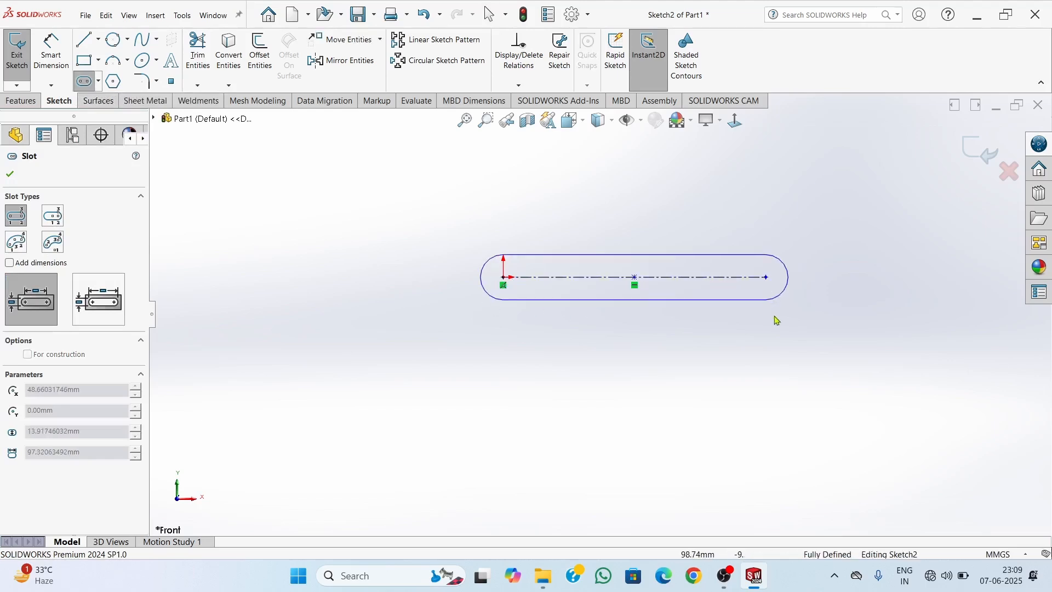
pyautogui.click(789, 368)
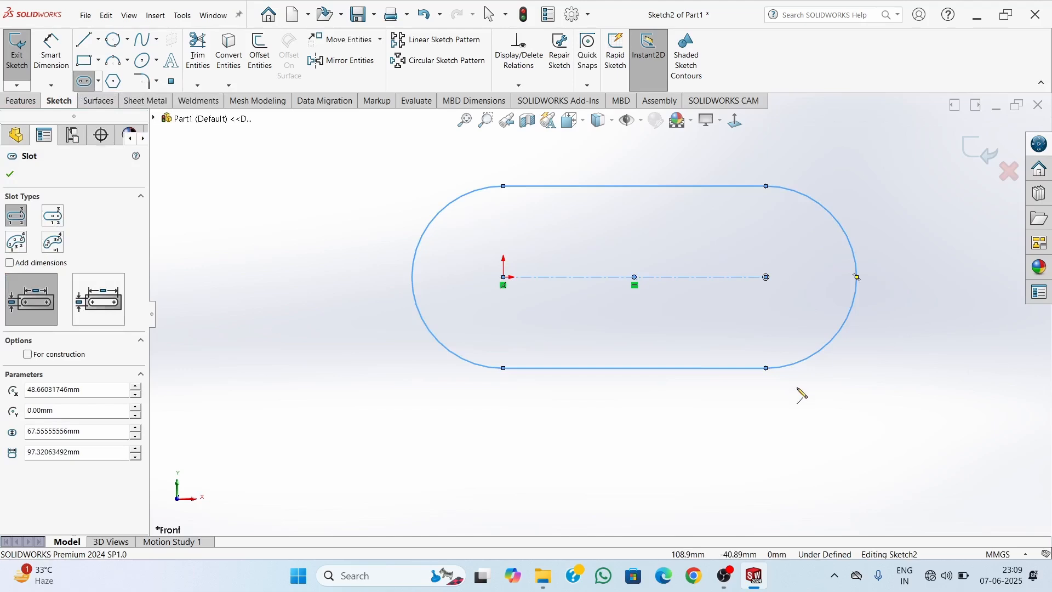
pyautogui.press('Escape')
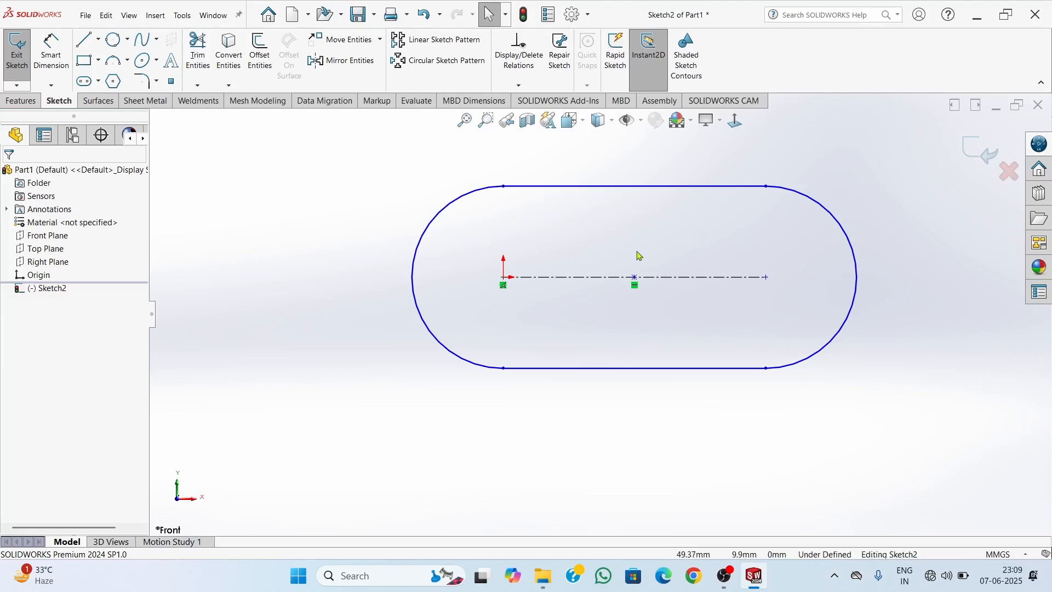
# Dimension the slot's upper straight edge to 100 mm
pyautogui.press('f')
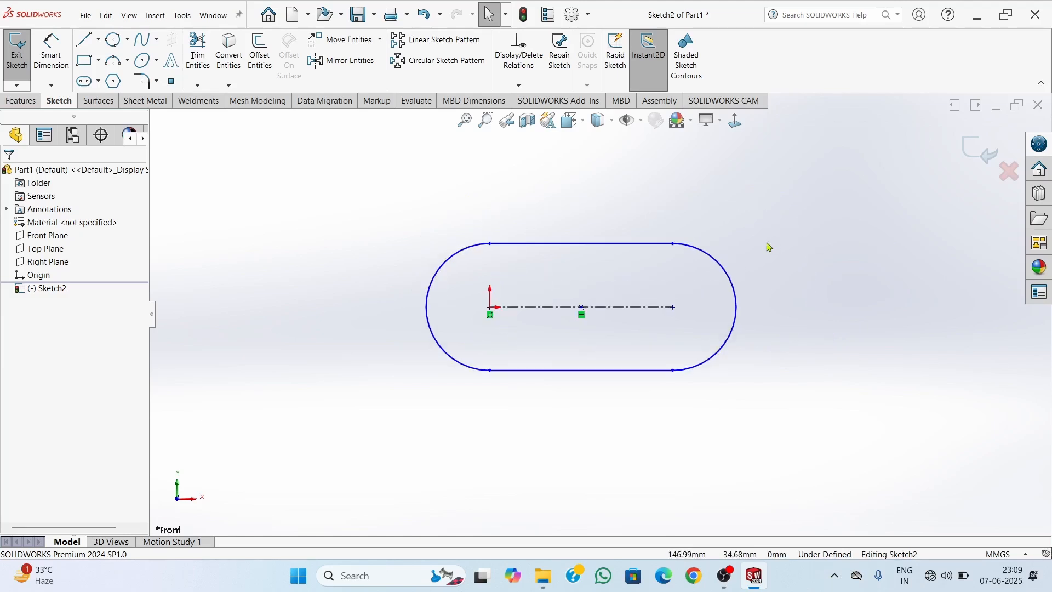
pyautogui.scroll(-1, 770, 247)
pyautogui.scroll(-1, 536, 381)
pyautogui.moveTo(854, 332); pyautogui.dragTo(856, 302, button='right')
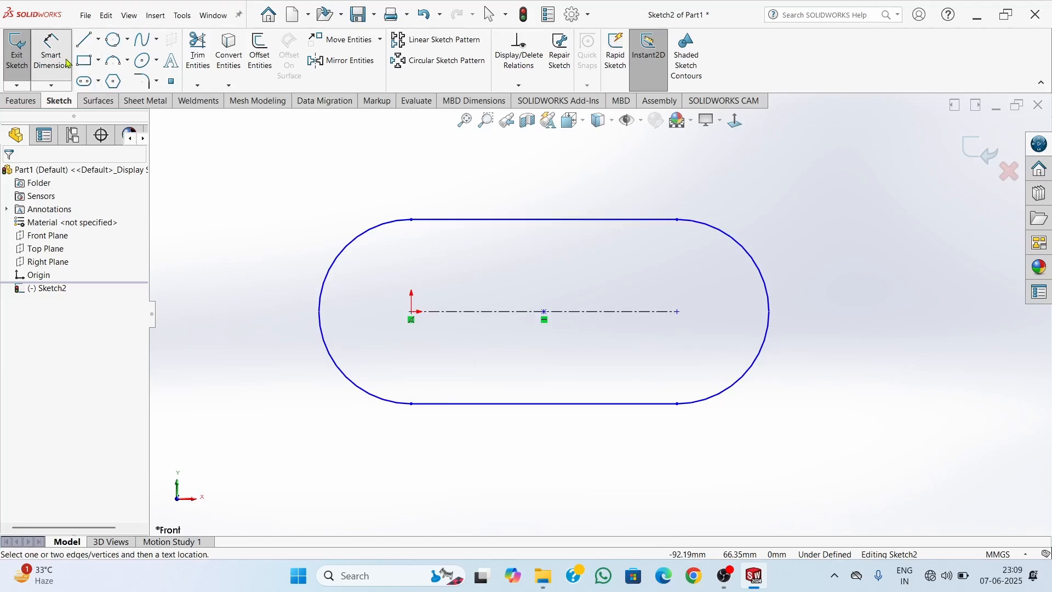
pyautogui.click(610, 220)
pyautogui.click(548, 175)
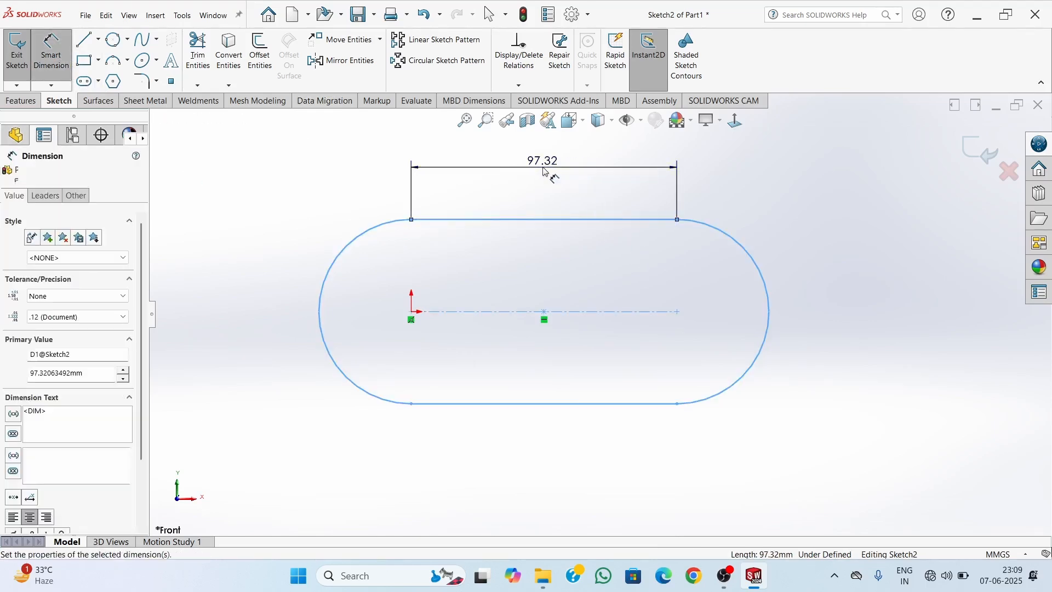
pyautogui.write('100')
pyautogui.press('Return')
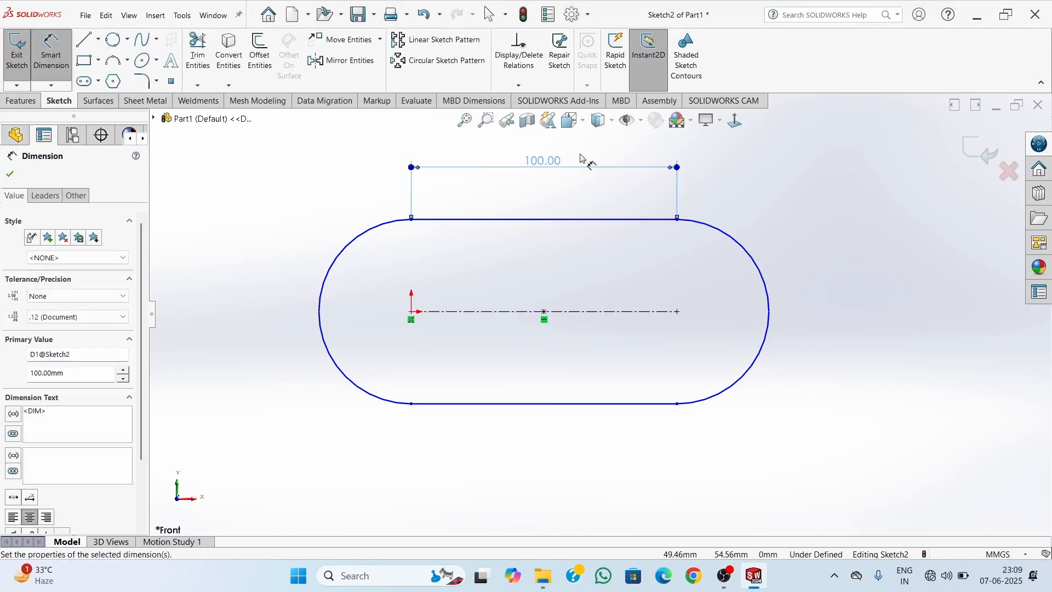
# Dimension the slot's right end arc to a radius of 35 mm
pyautogui.click(772, 288)
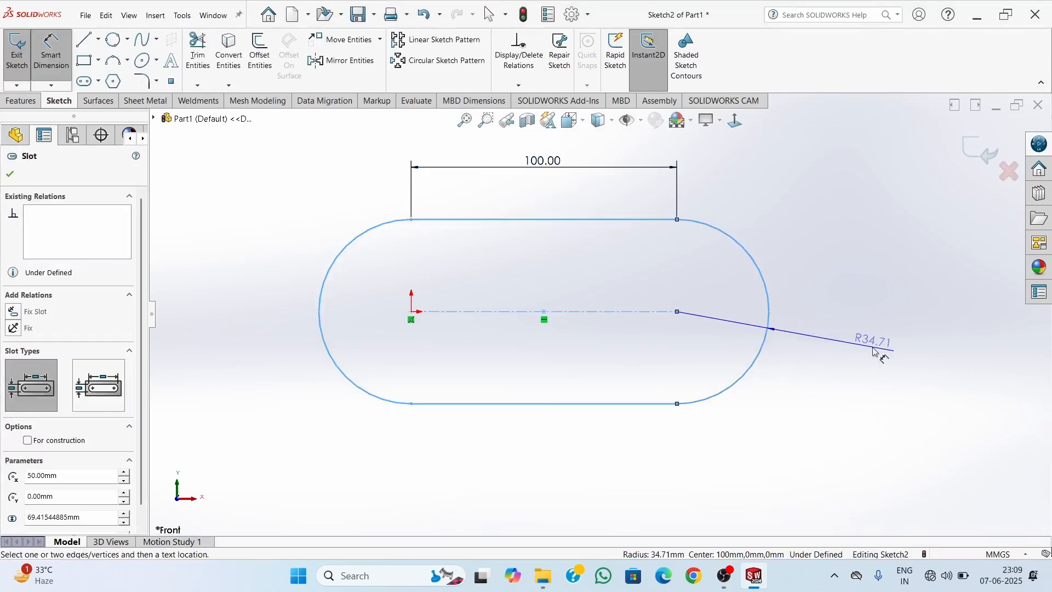
pyautogui.click(874, 351)
pyautogui.write('35')
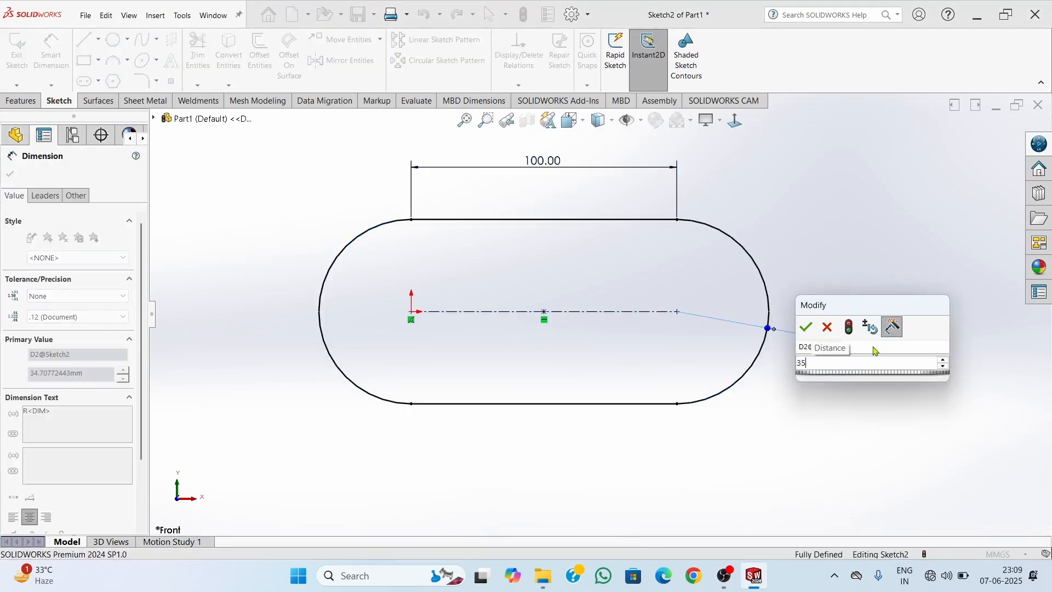
pyautogui.press('Return')
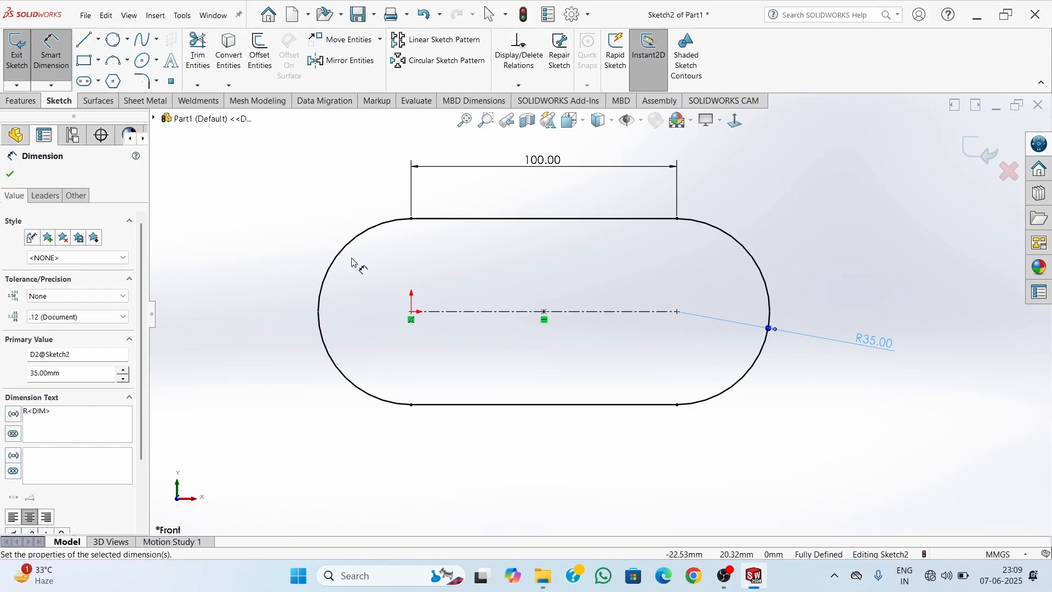
# Examine the dimensioned slot sketch at different zoom levels, then leave the dimension command
pyautogui.scroll(5, 435, 362)
pyautogui.scroll(-2, 444, 345)
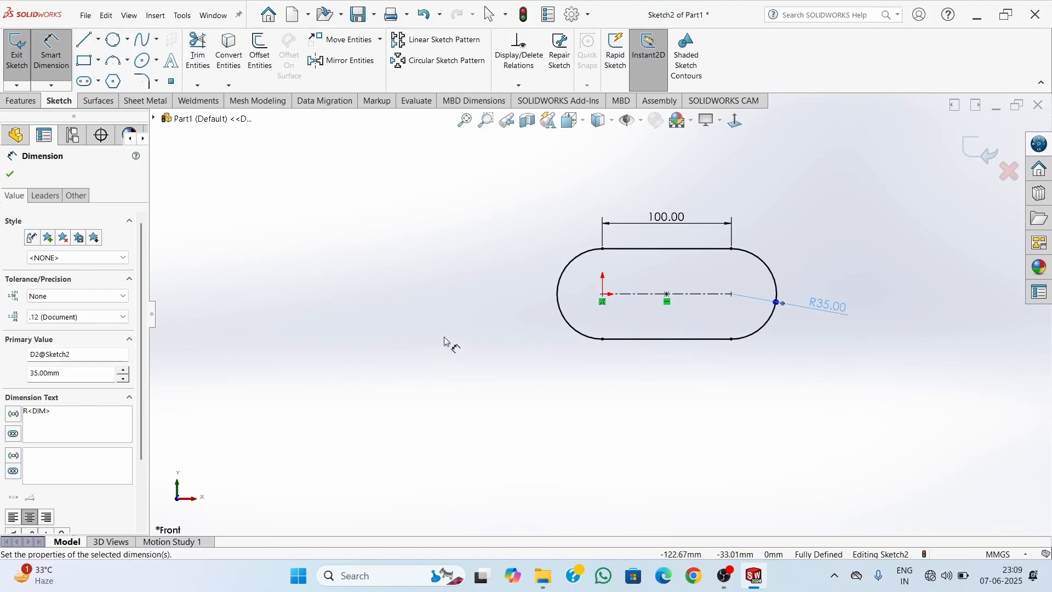
pyautogui.scroll(-3, 401, 344)
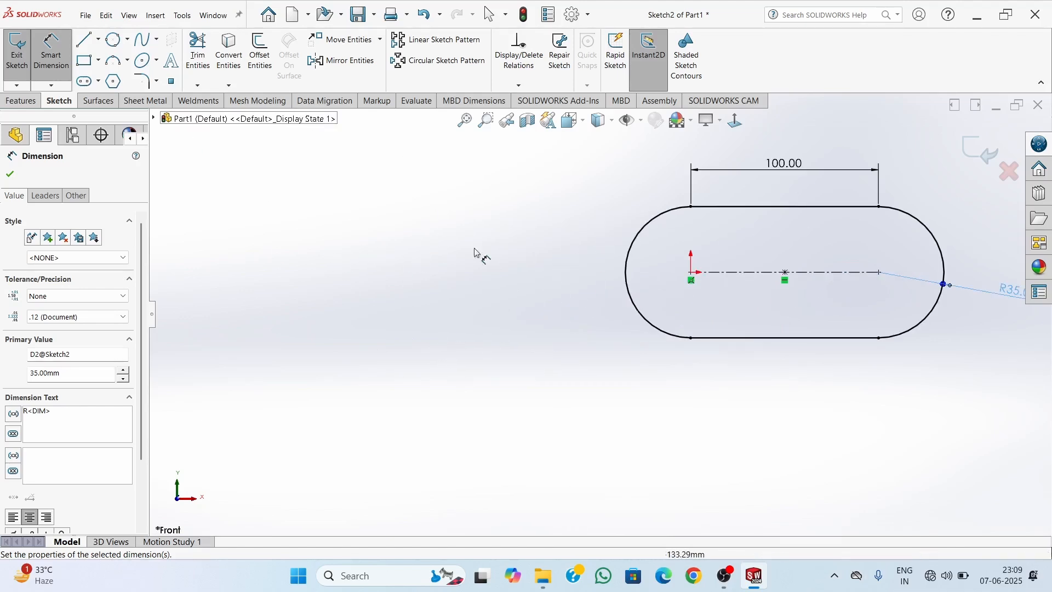
pyautogui.scroll(3, 603, 307)
pyautogui.scroll(-1, 493, 257)
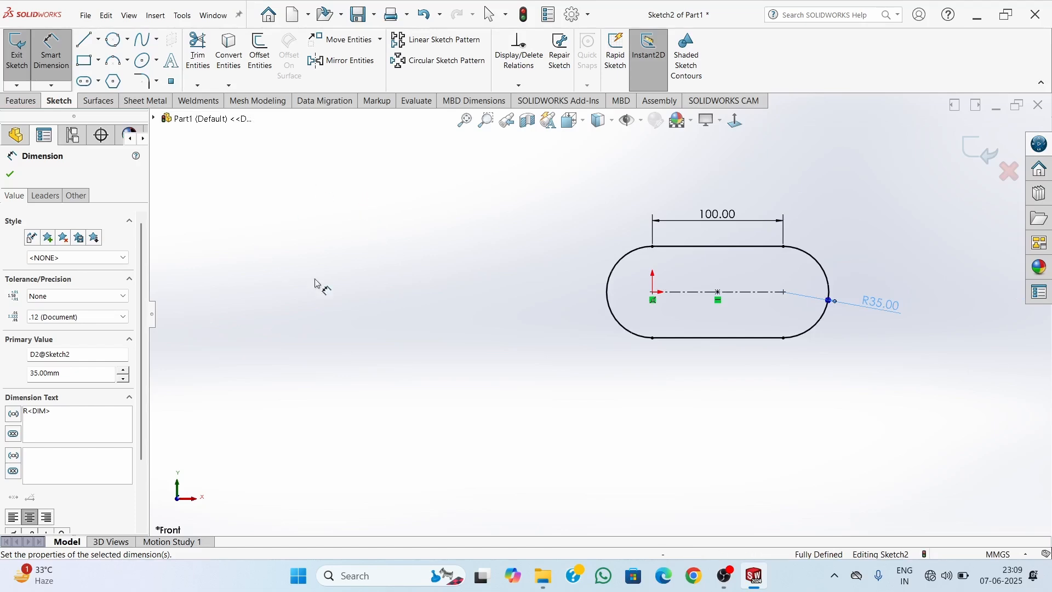
pyautogui.scroll(1, 610, 307)
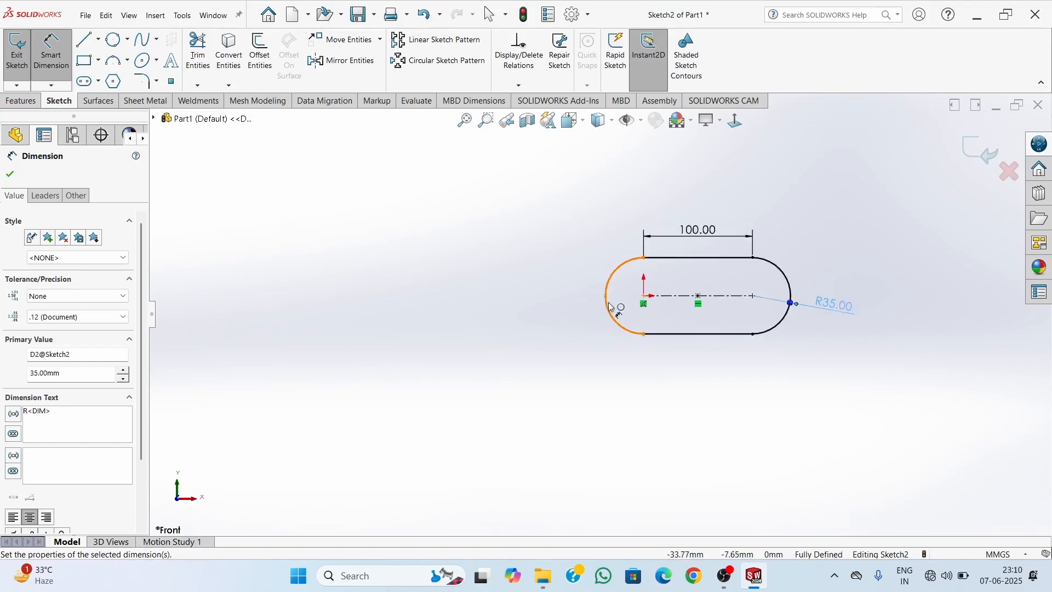
pyautogui.scroll(-1, 546, 324)
pyautogui.scroll(3, 539, 318)
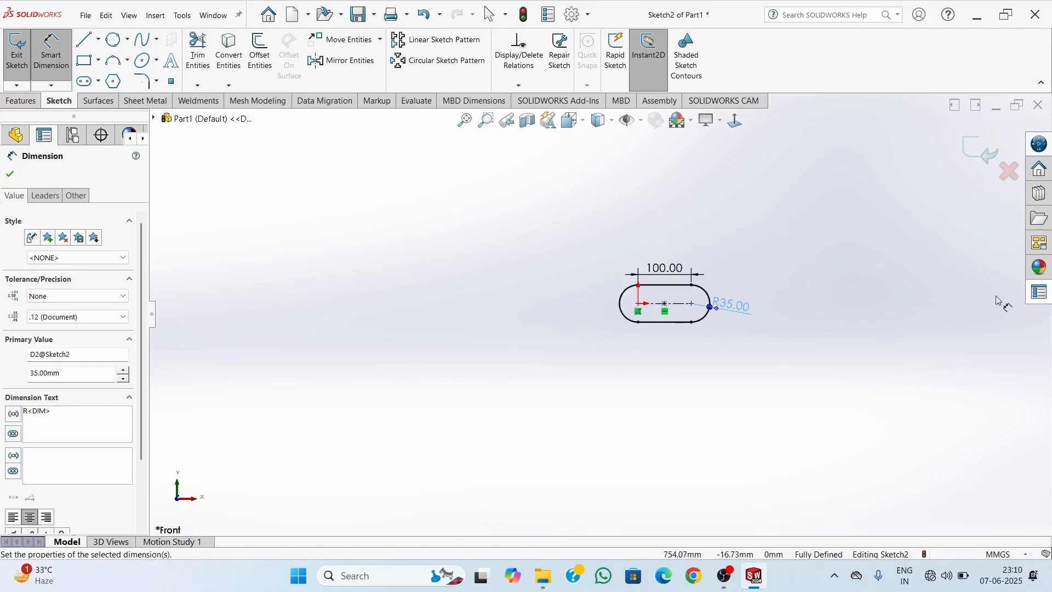
pyautogui.scroll(-4, 263, 204)
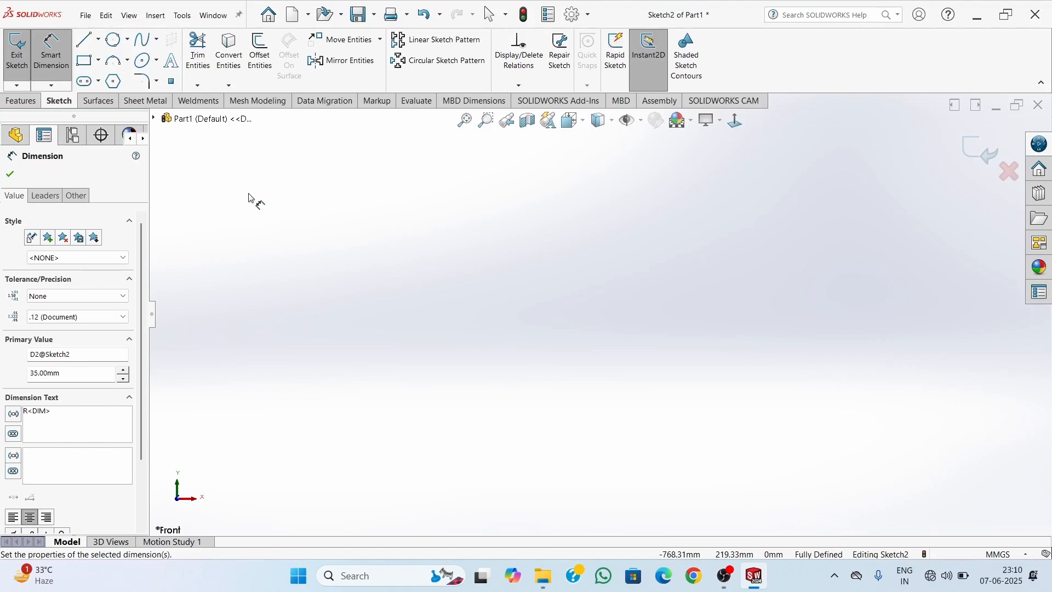
pyautogui.scroll(1, 251, 199)
pyautogui.scroll(-1, 251, 199)
pyautogui.scroll(2, 251, 199)
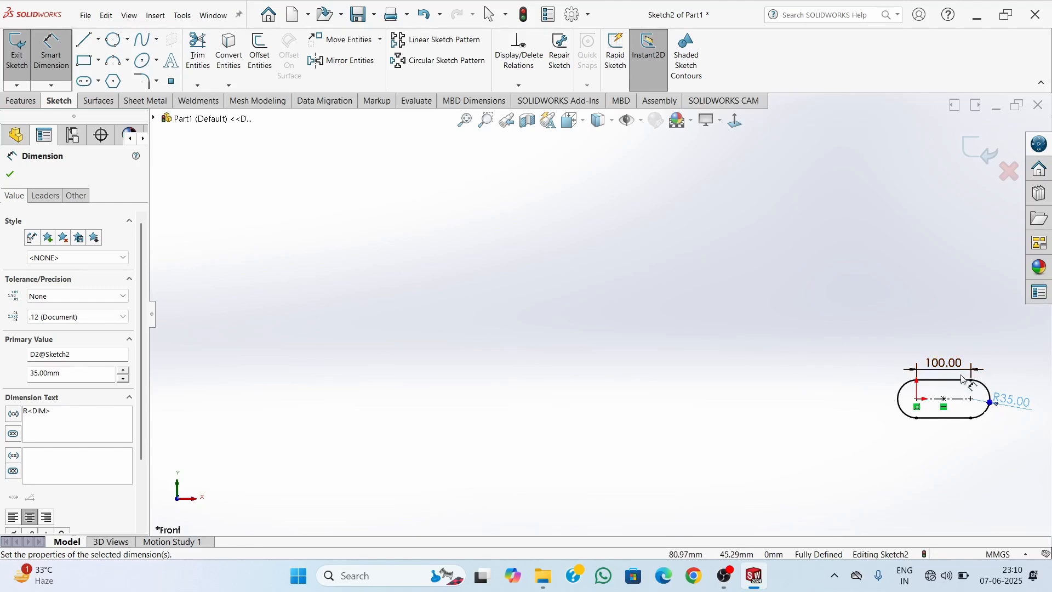
pyautogui.scroll(1, 491, 308)
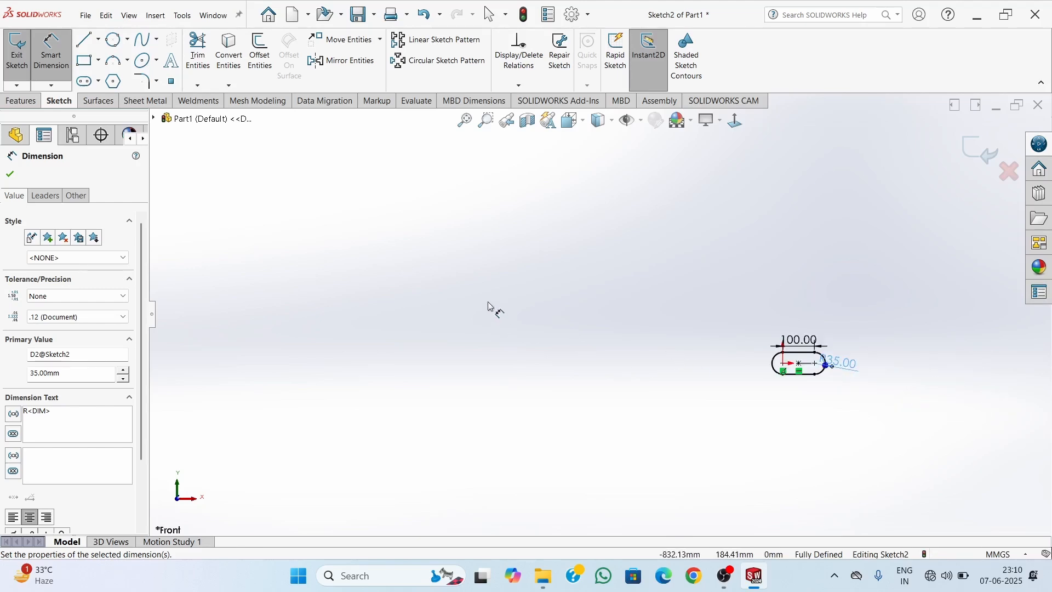
pyautogui.scroll(-1, 489, 306)
pyautogui.scroll(-1, 489, 305)
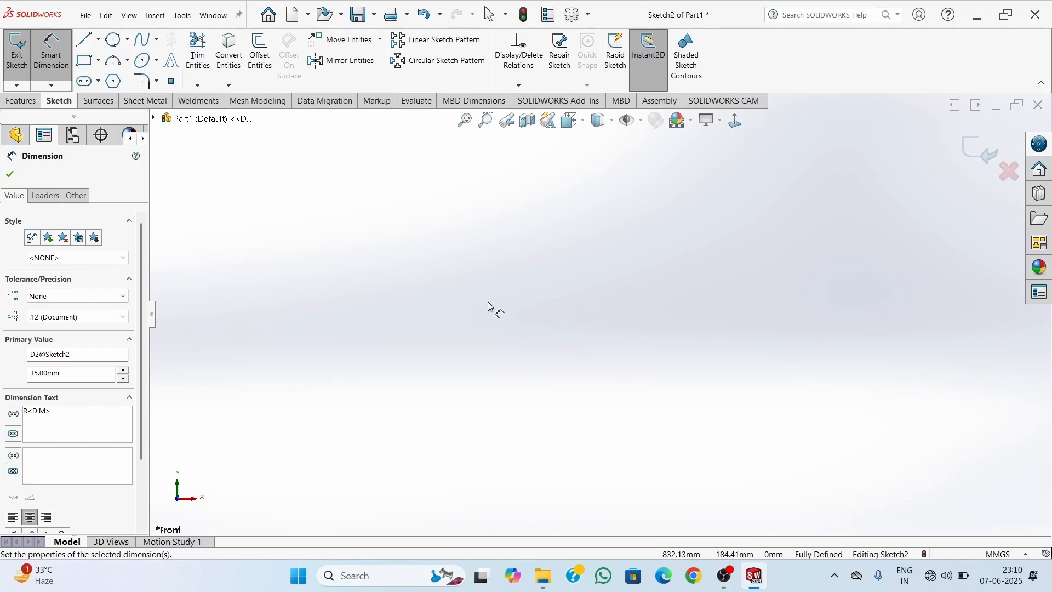
pyautogui.scroll(3, 490, 306)
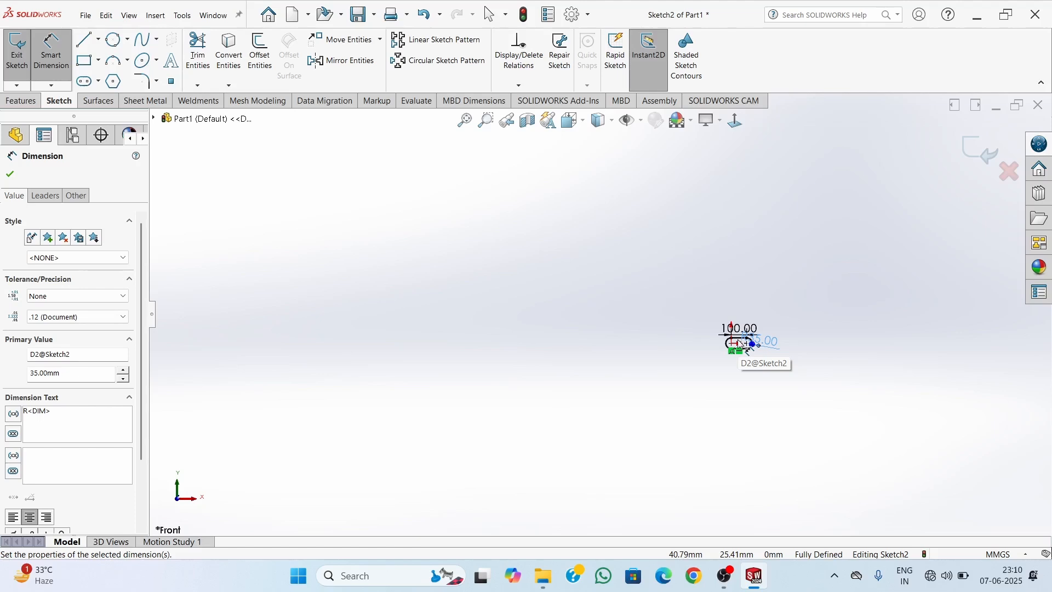
pyautogui.scroll(-4, 738, 340)
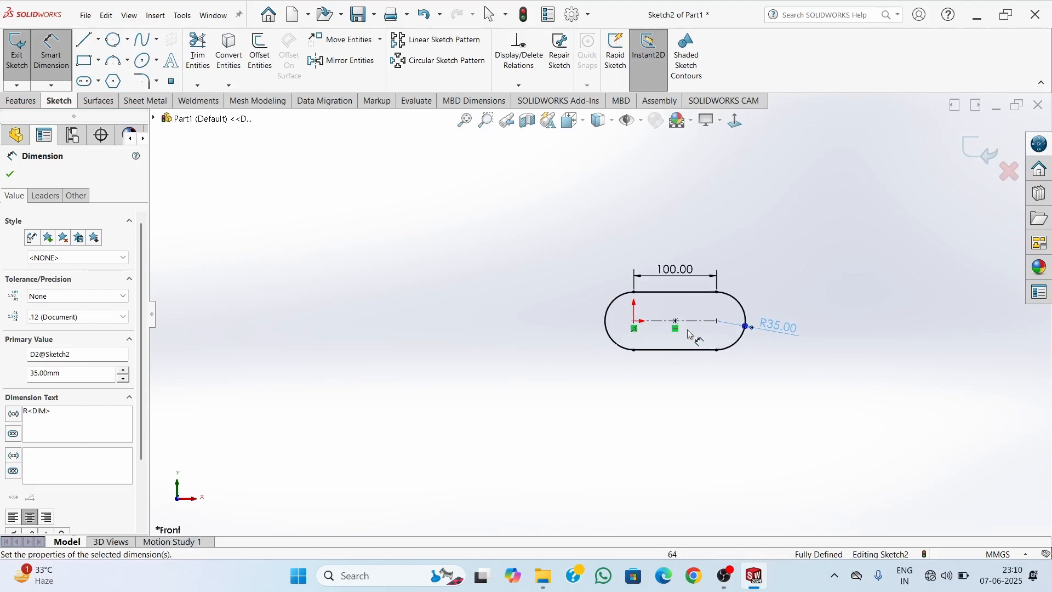
pyautogui.scroll(-4, 690, 334)
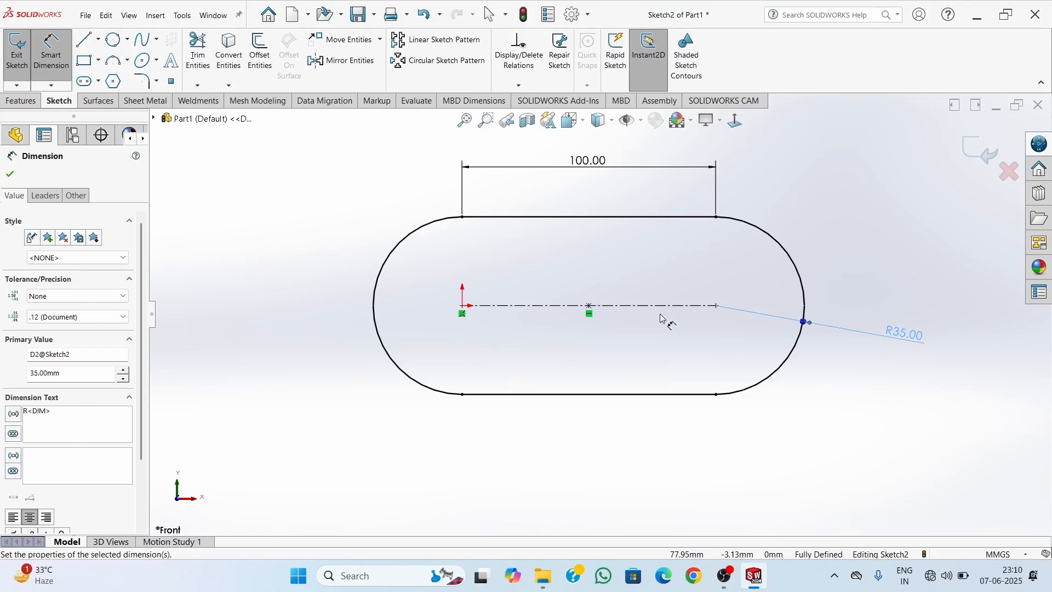
pyautogui.scroll(4, 630, 329)
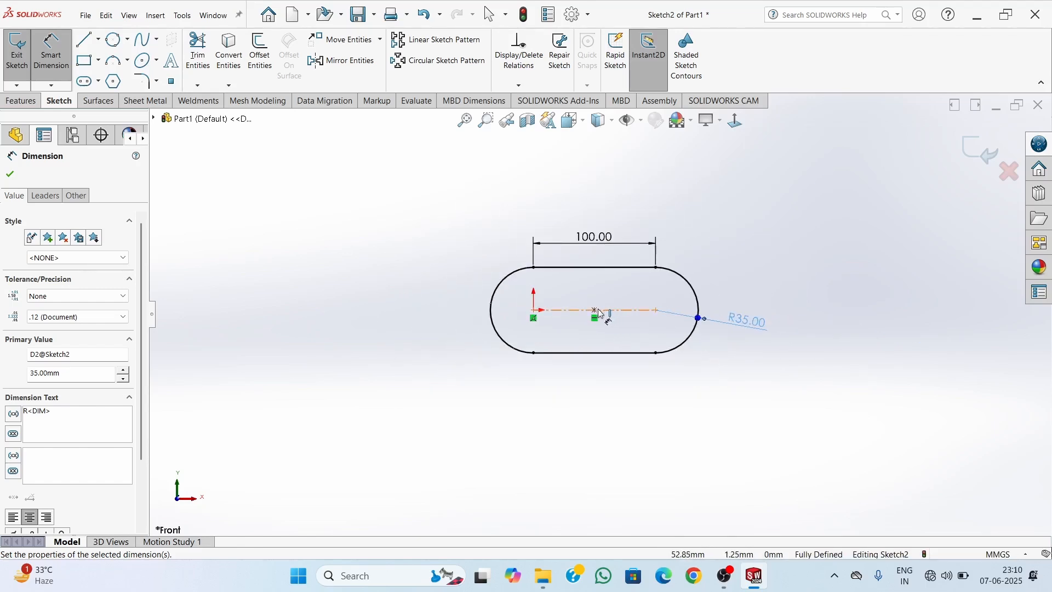
pyautogui.scroll(2, 526, 361)
pyautogui.scroll(4, 521, 362)
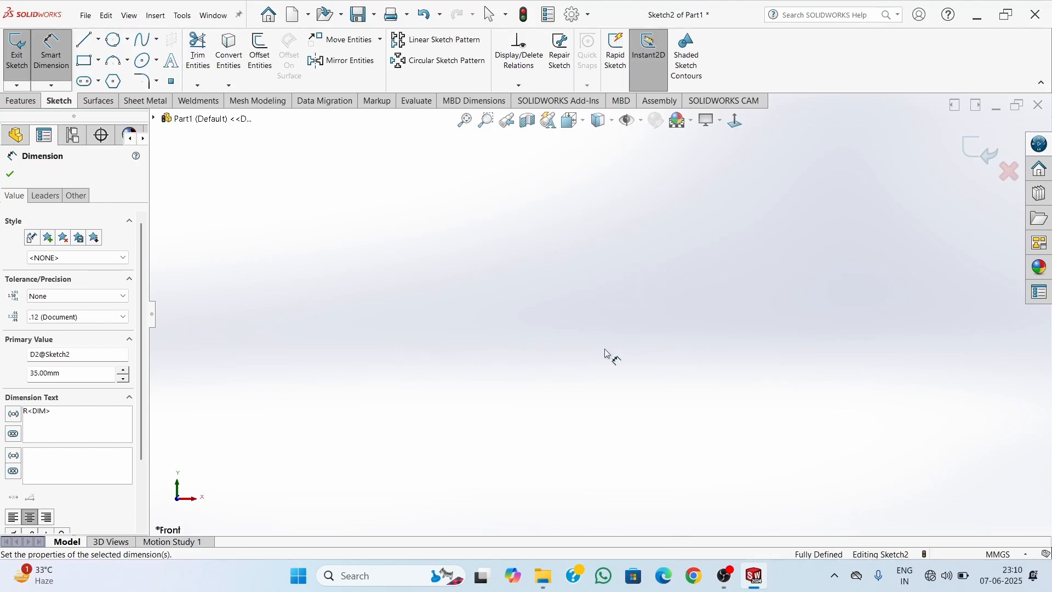
pyautogui.press('Escape')
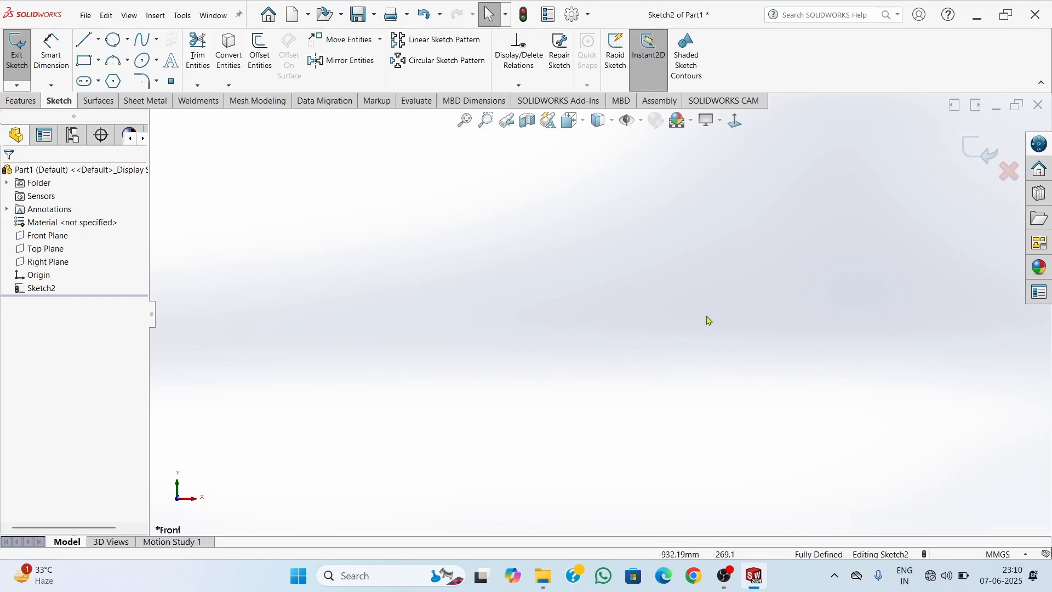
# Sketch a horizontal centerpoint straight slot centred about 340 mm left of the origin, about 144 mm between arc centres and 91 mm wide
pyautogui.click(465, 130)
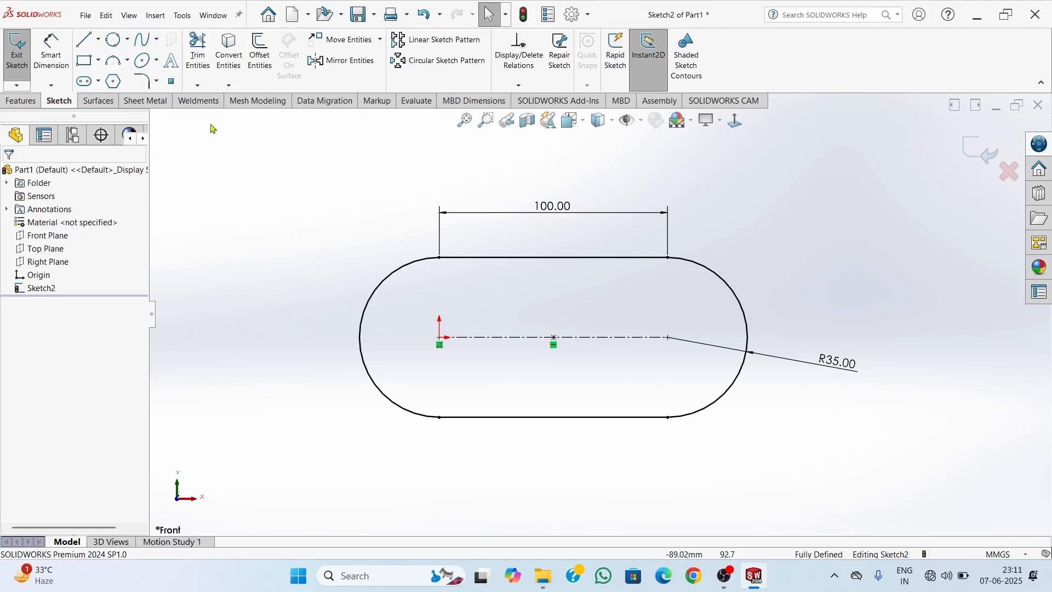
pyautogui.scroll(4, 383, 359)
pyautogui.scroll(-2, 387, 360)
pyautogui.scroll(2, 410, 356)
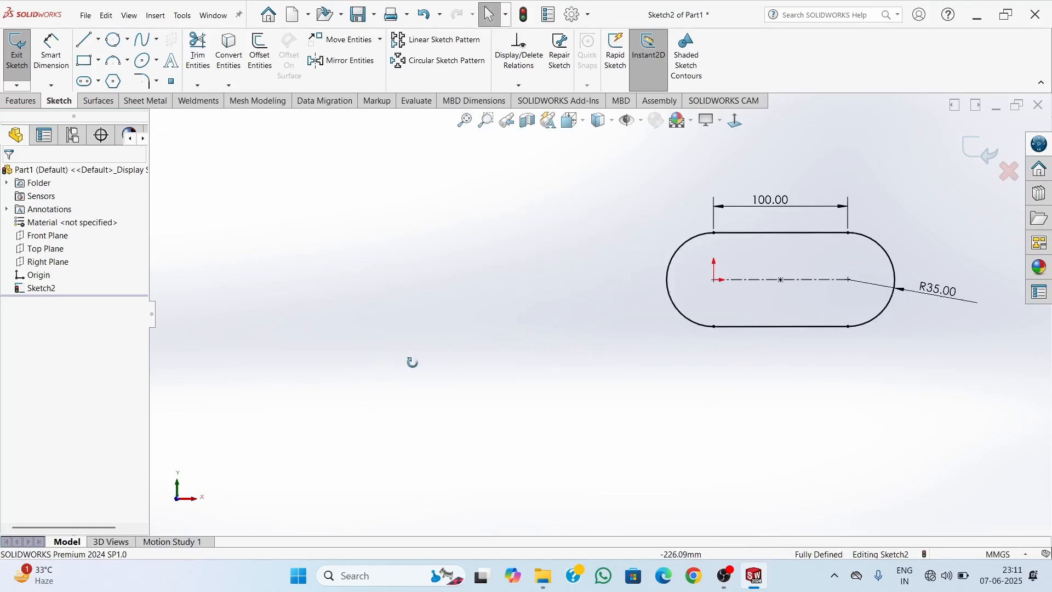
pyautogui.scroll(-3, 704, 289)
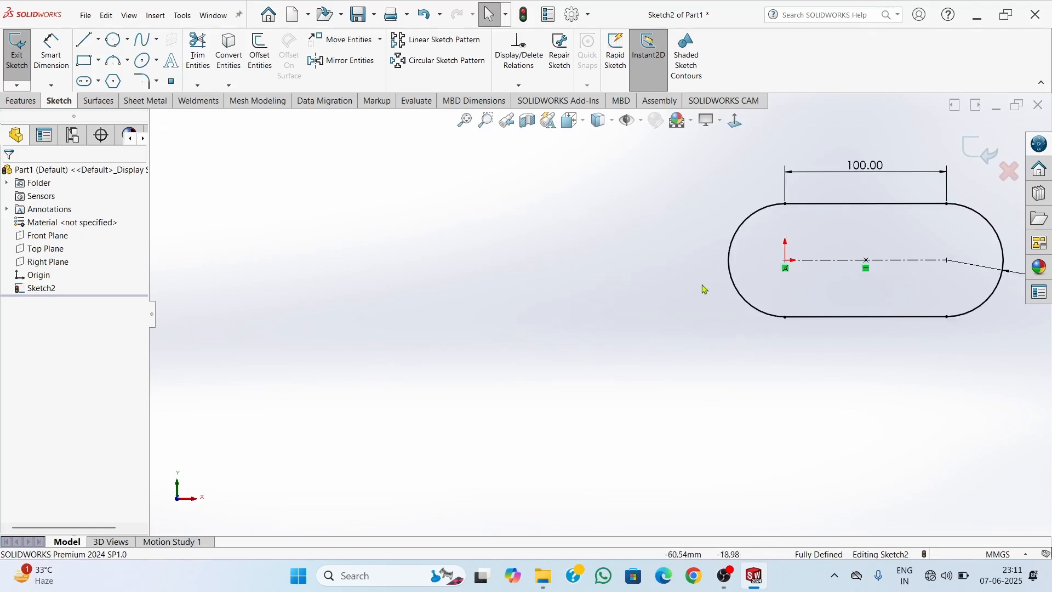
pyautogui.click(98, 81)
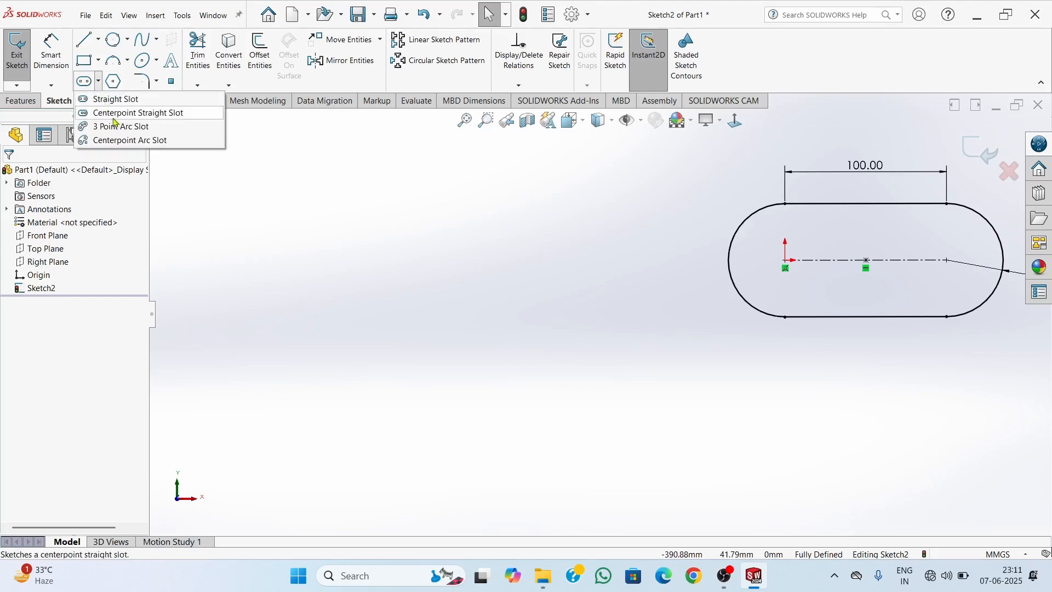
pyautogui.click(115, 119)
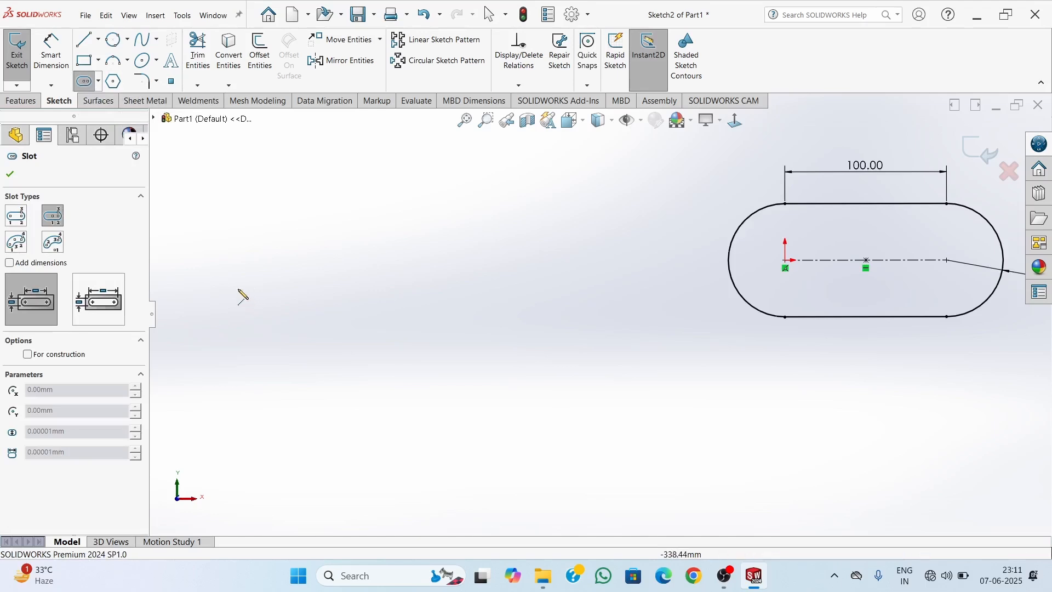
pyautogui.click(235, 261)
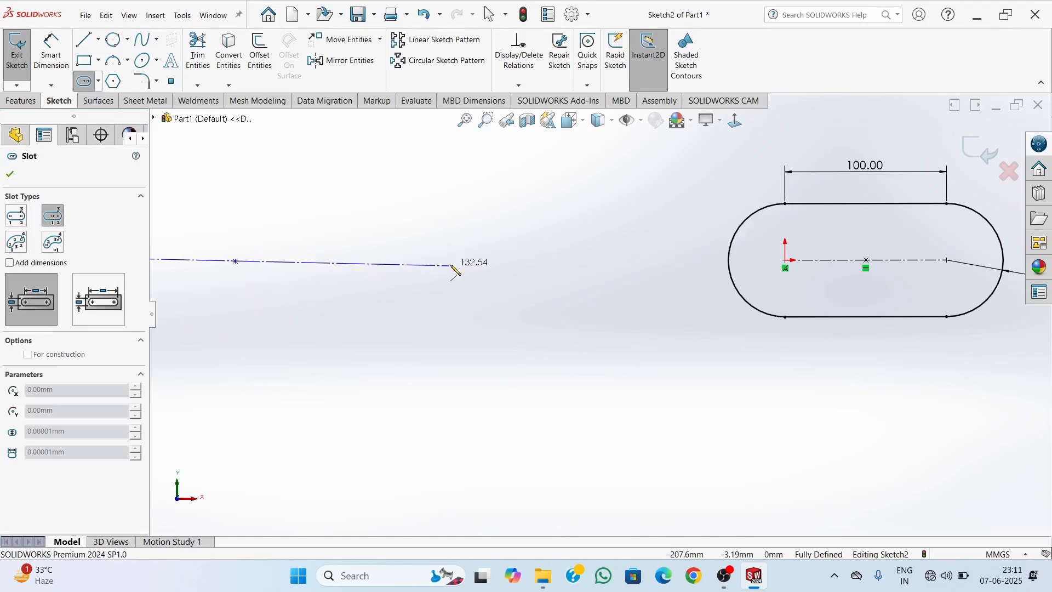
pyautogui.scroll(3, 406, 274)
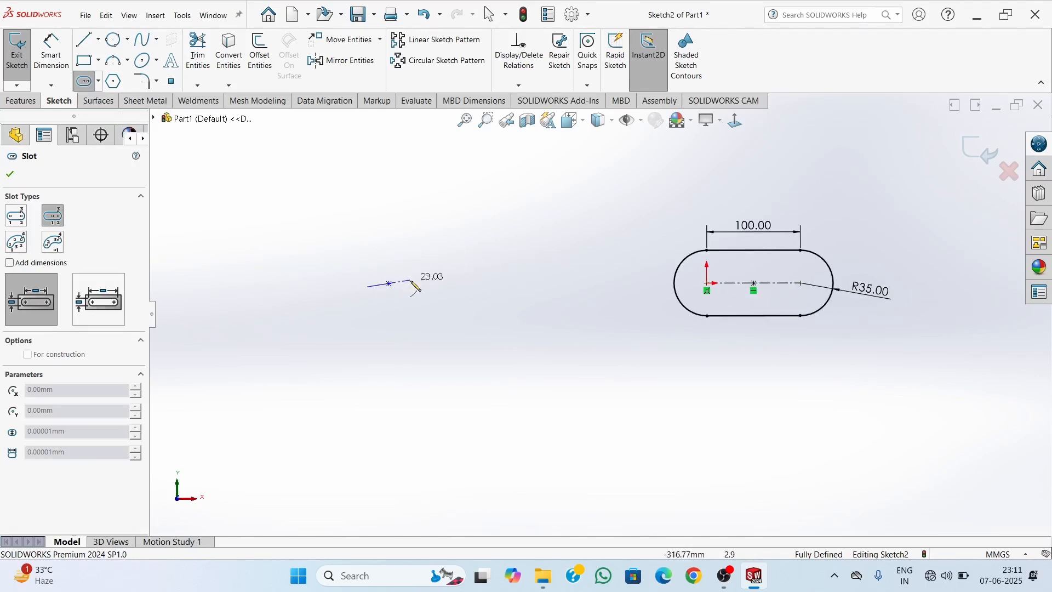
pyautogui.click(458, 292)
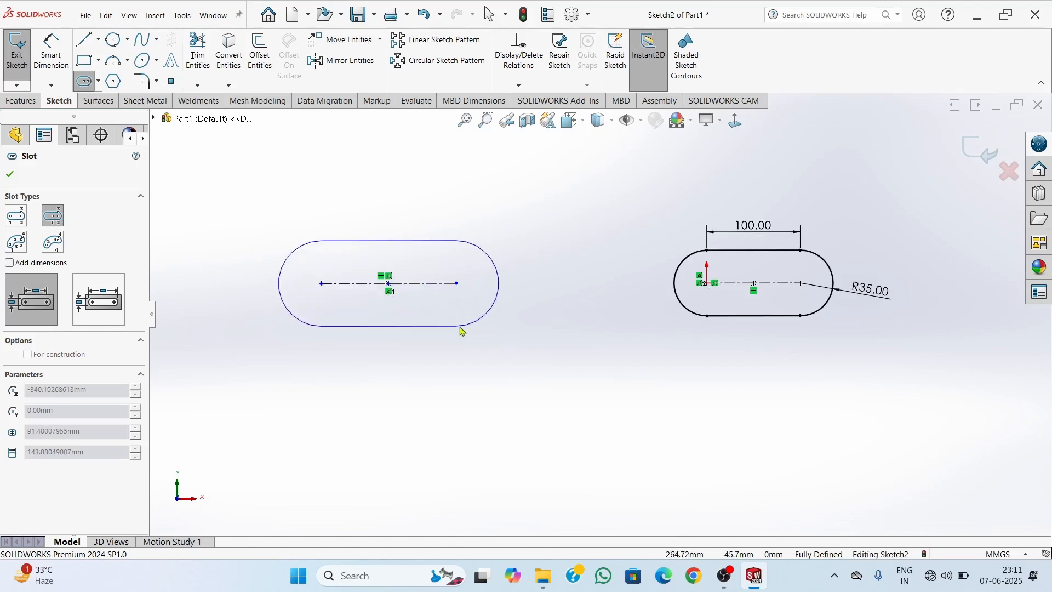
pyautogui.click(462, 331)
pyautogui.press('Escape')
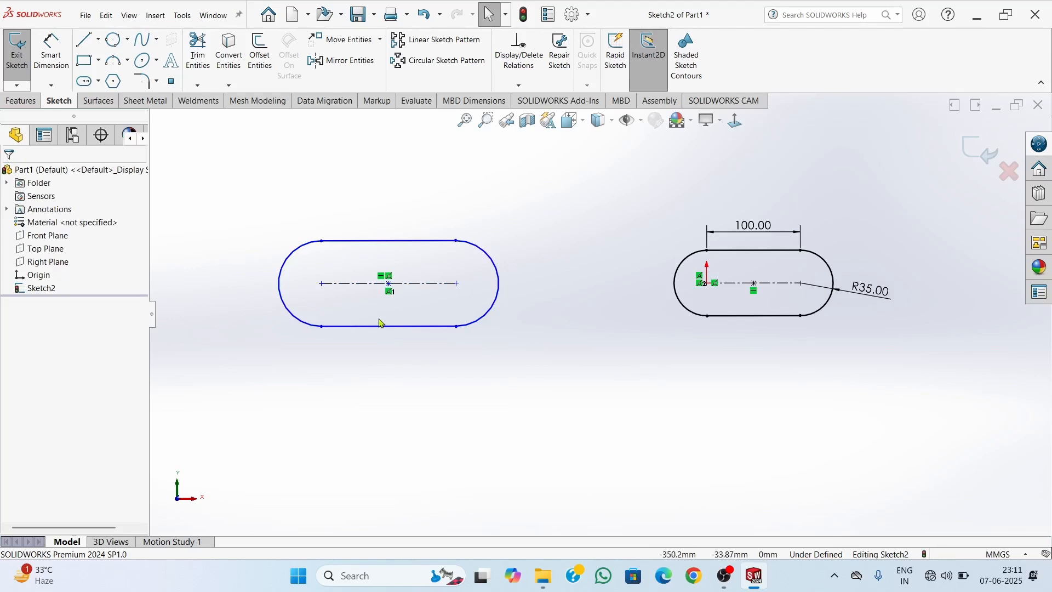
# Sketch a 3 point arc slot below the two straight slots, with a centreline radius of about 214 mm and a width of about 132 mm
pyautogui.scroll(3, 381, 334)
pyautogui.scroll(-4, 512, 350)
pyautogui.scroll(2, 564, 279)
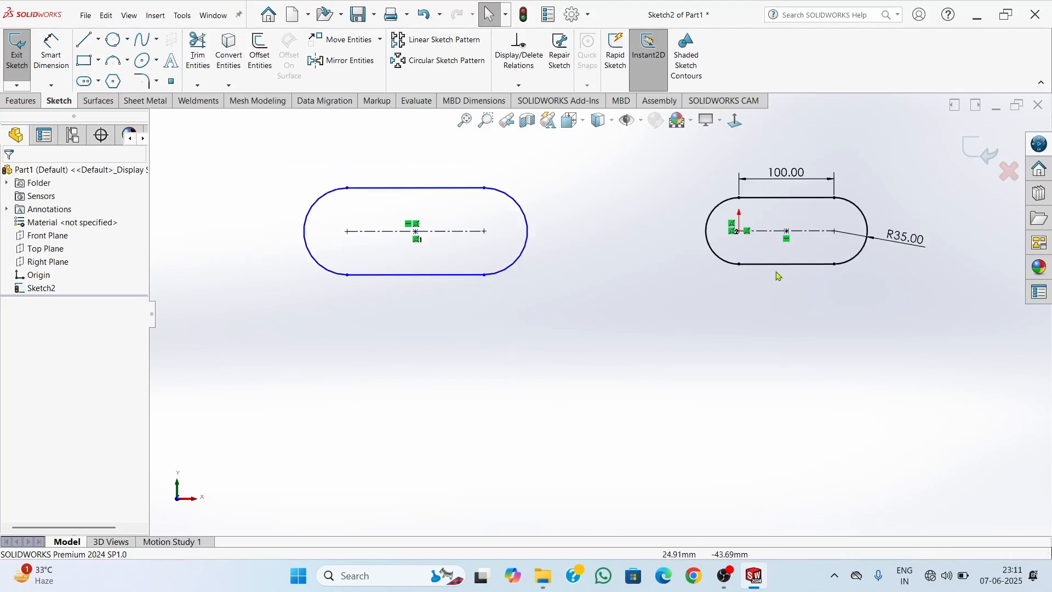
pyautogui.scroll(2, 437, 334)
pyautogui.scroll(-2, 437, 334)
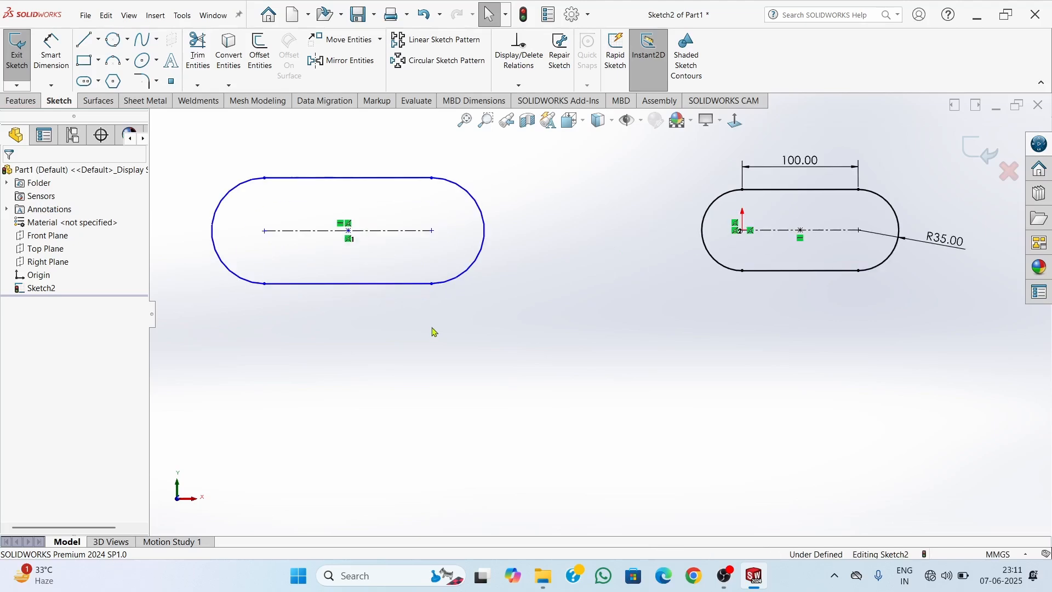
pyautogui.scroll(1, 557, 322)
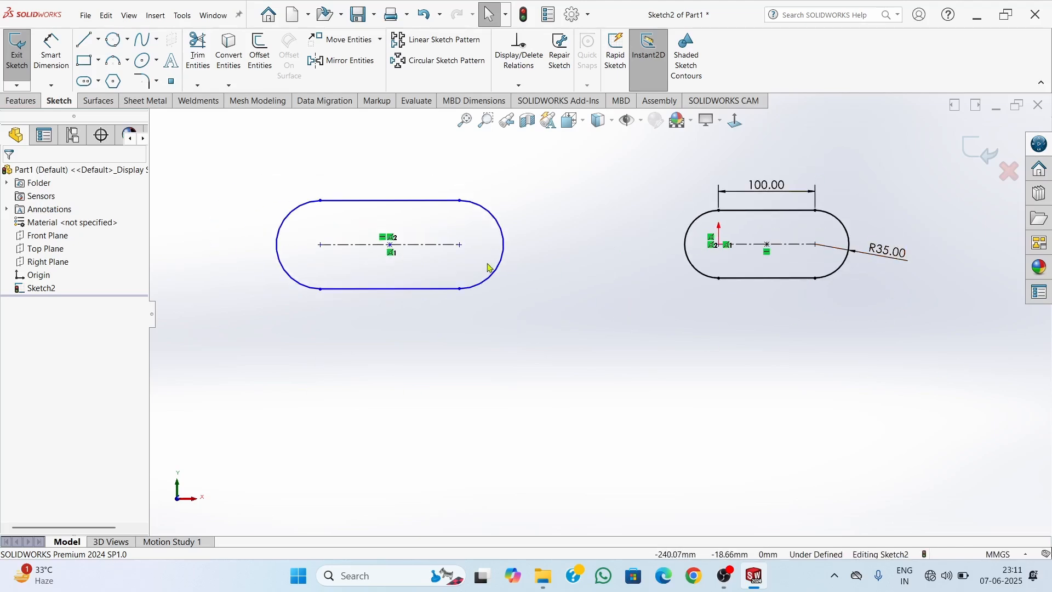
pyautogui.click(98, 81)
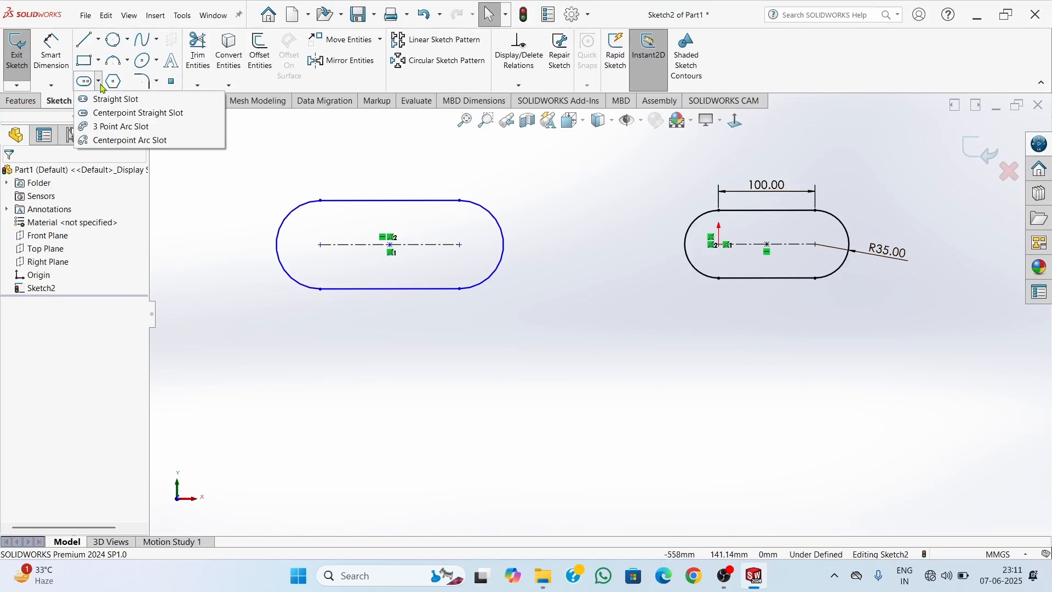
pyautogui.click(116, 127)
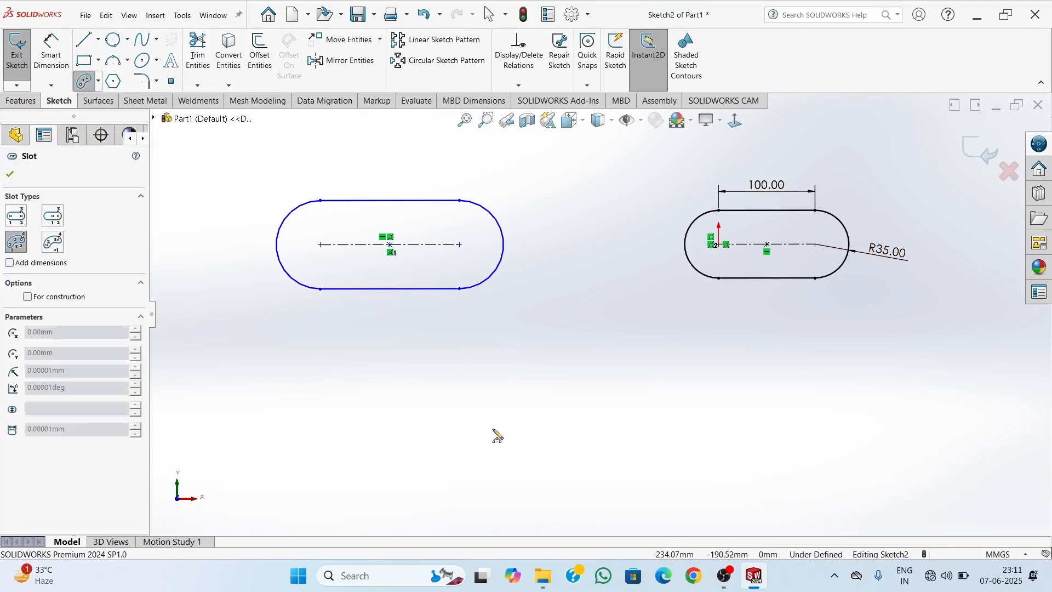
pyautogui.click(472, 455)
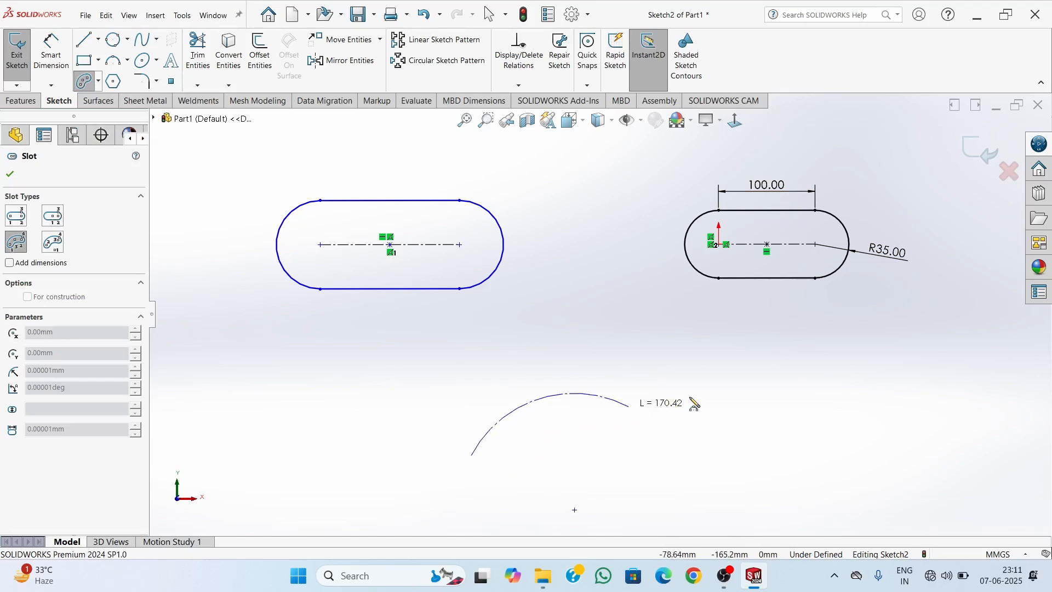
pyautogui.click(772, 380)
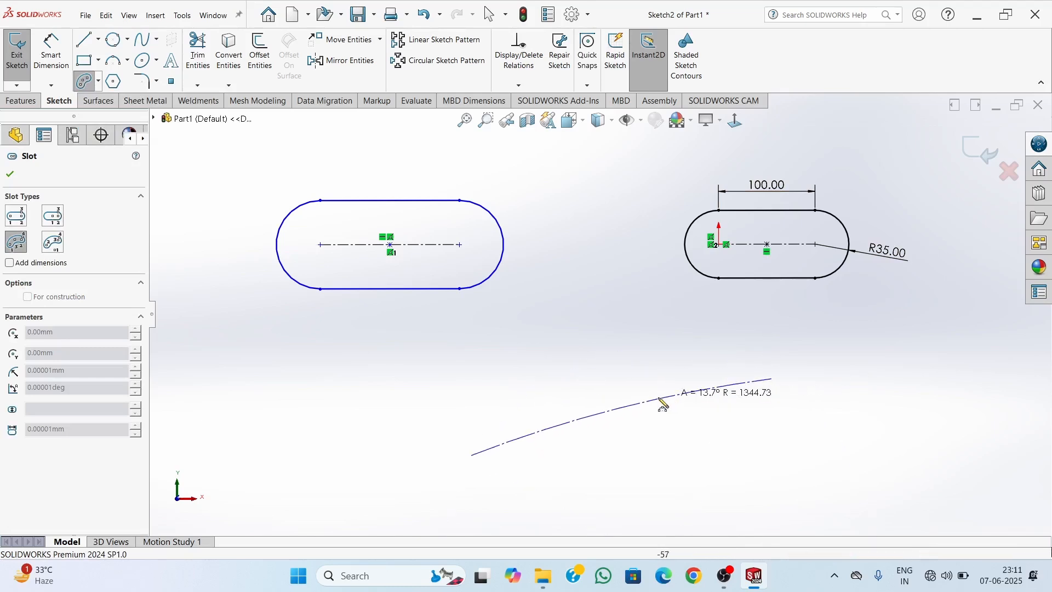
pyautogui.click(604, 349)
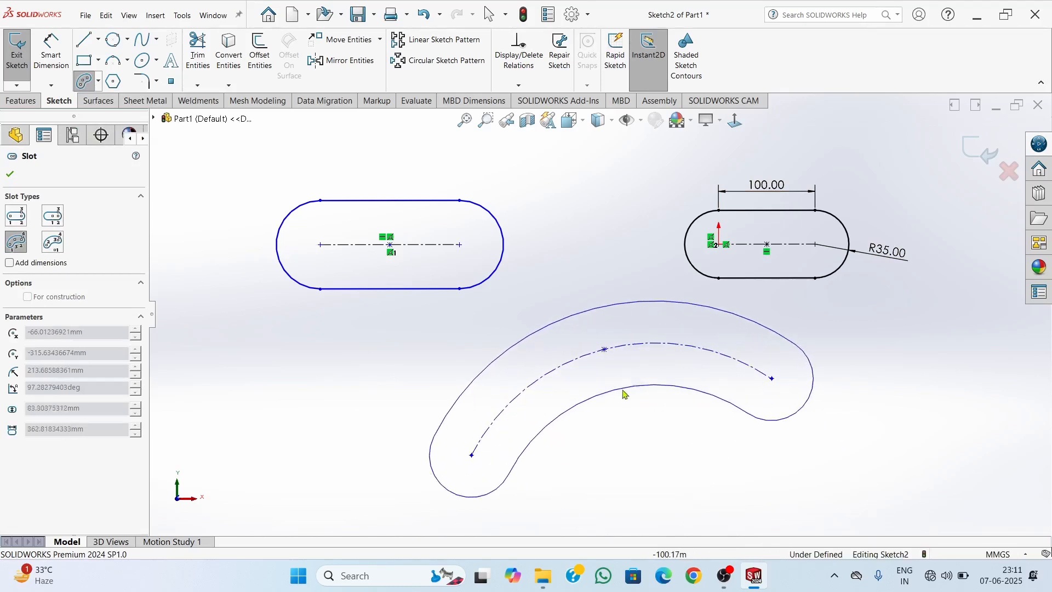
pyautogui.click(629, 414)
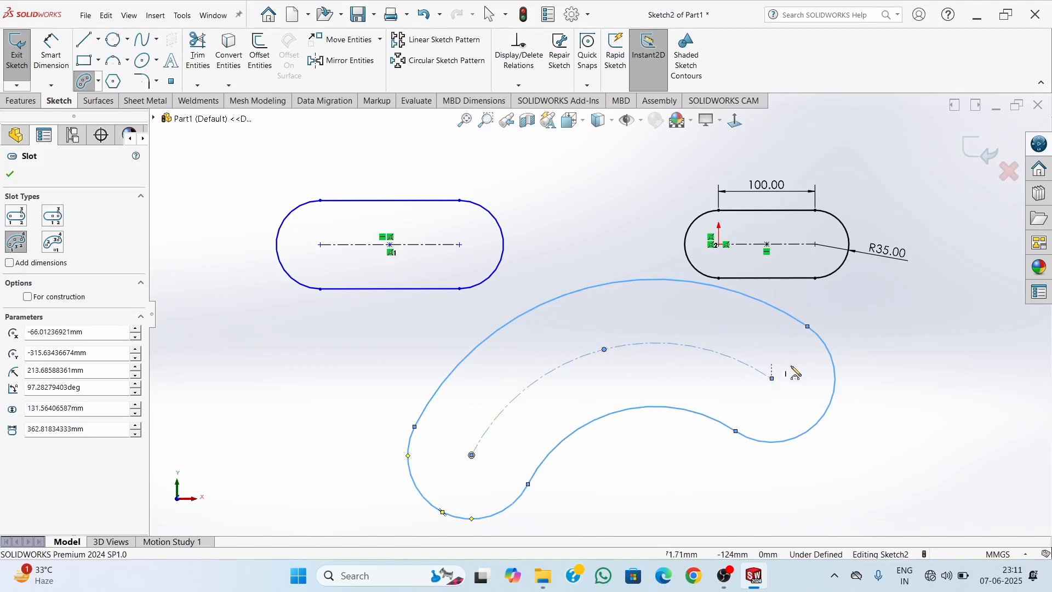
pyautogui.press('Escape')
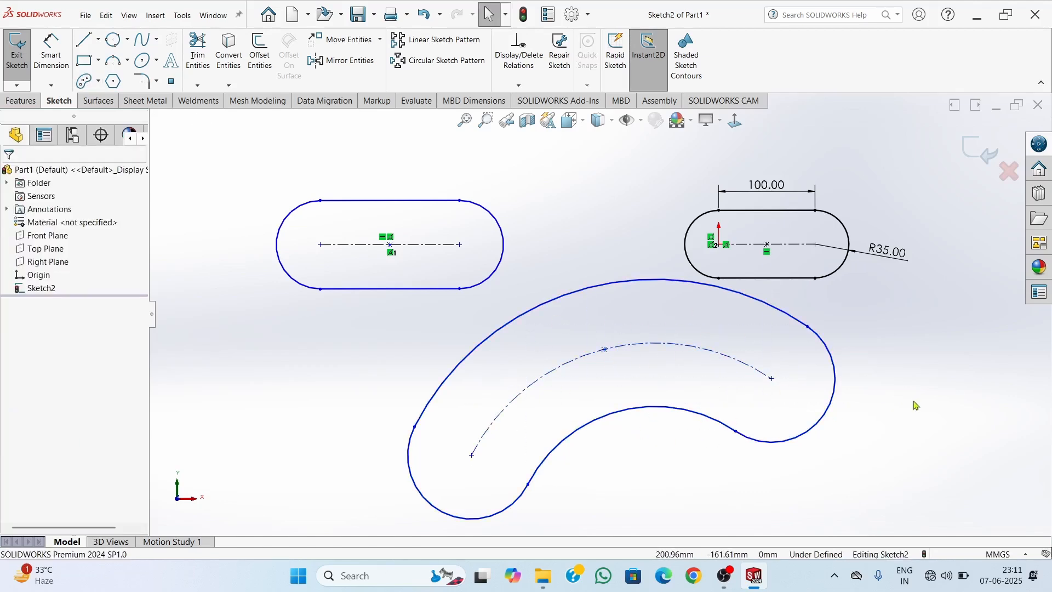
# Sketch a large centerpoint arc slot centred below the other slots, with a centreline radius of about 587 mm spanning about 146°
pyautogui.press('f')
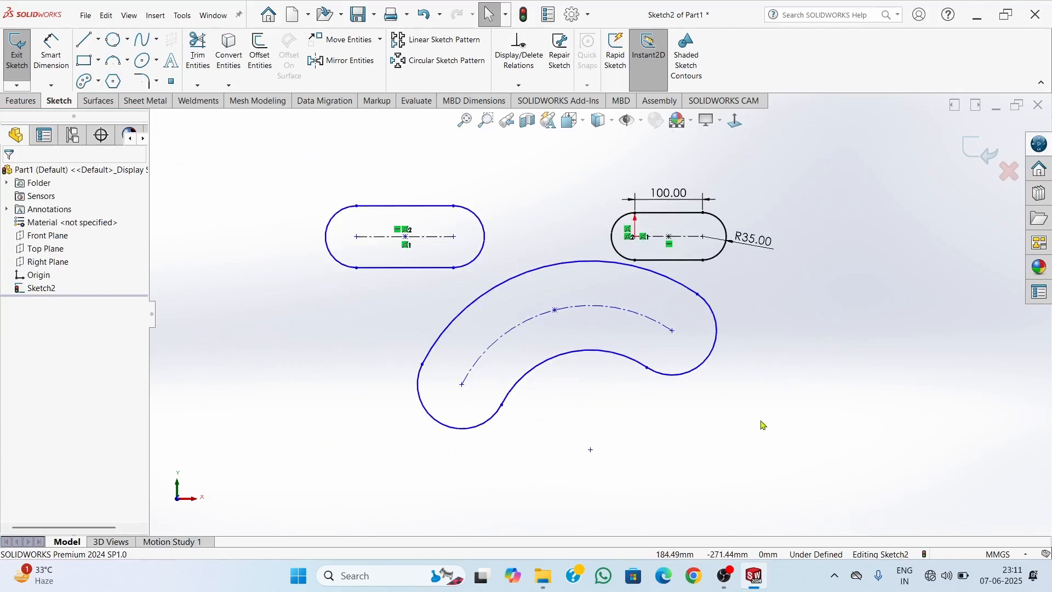
pyautogui.click(98, 81)
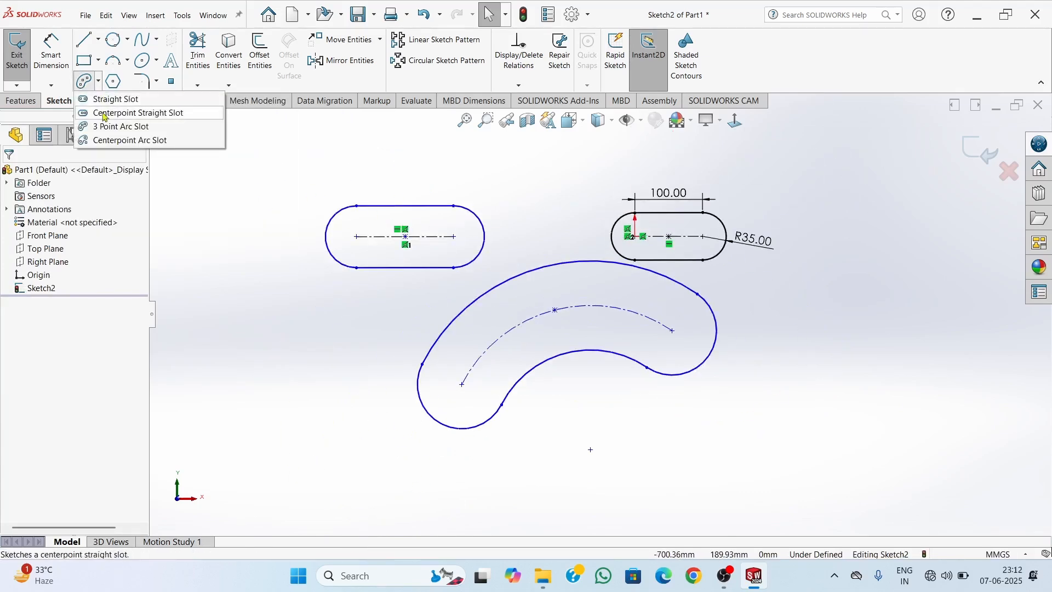
pyautogui.click(113, 142)
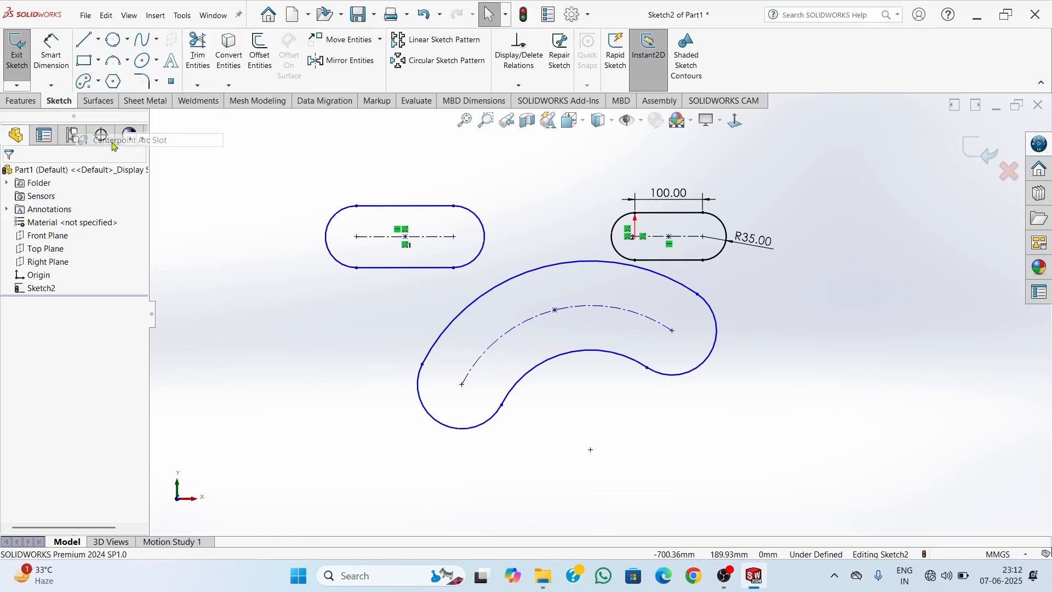
pyautogui.scroll(2, 662, 456)
pyautogui.scroll(-2, 676, 446)
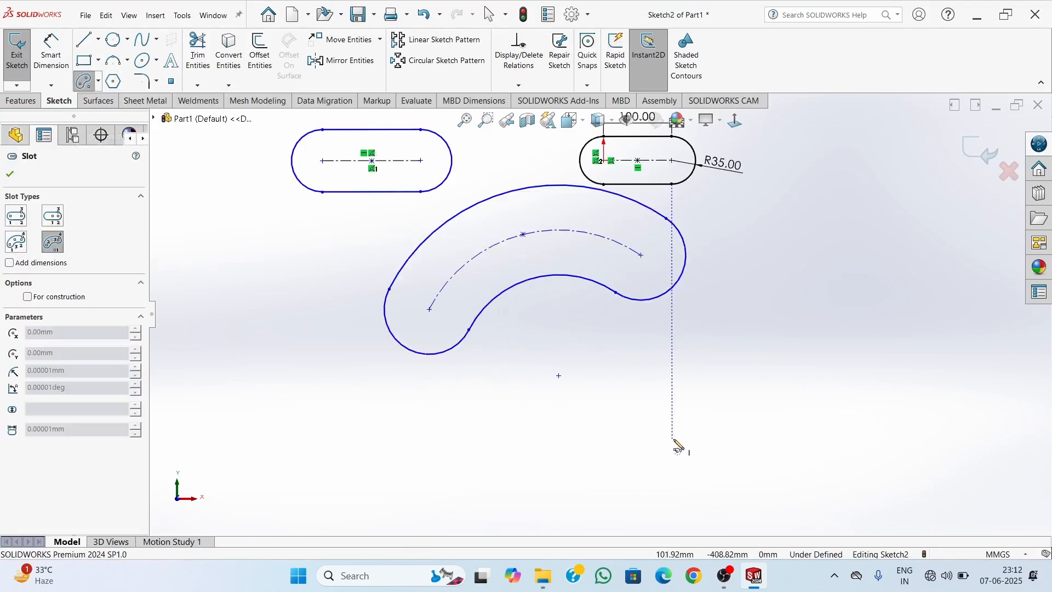
pyautogui.scroll(2, 676, 450)
pyautogui.click(602, 444)
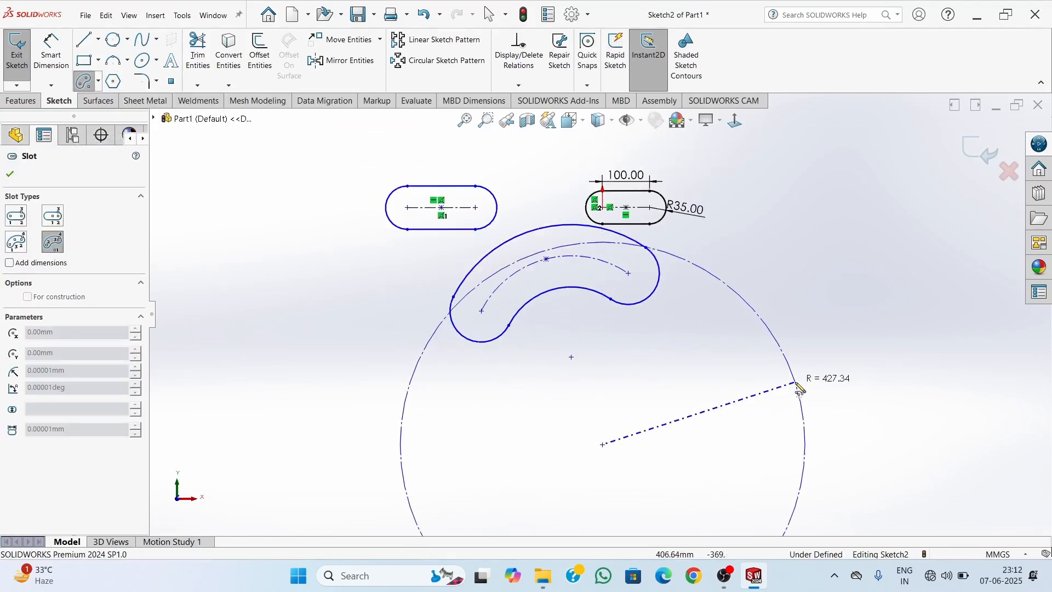
pyautogui.click(856, 331)
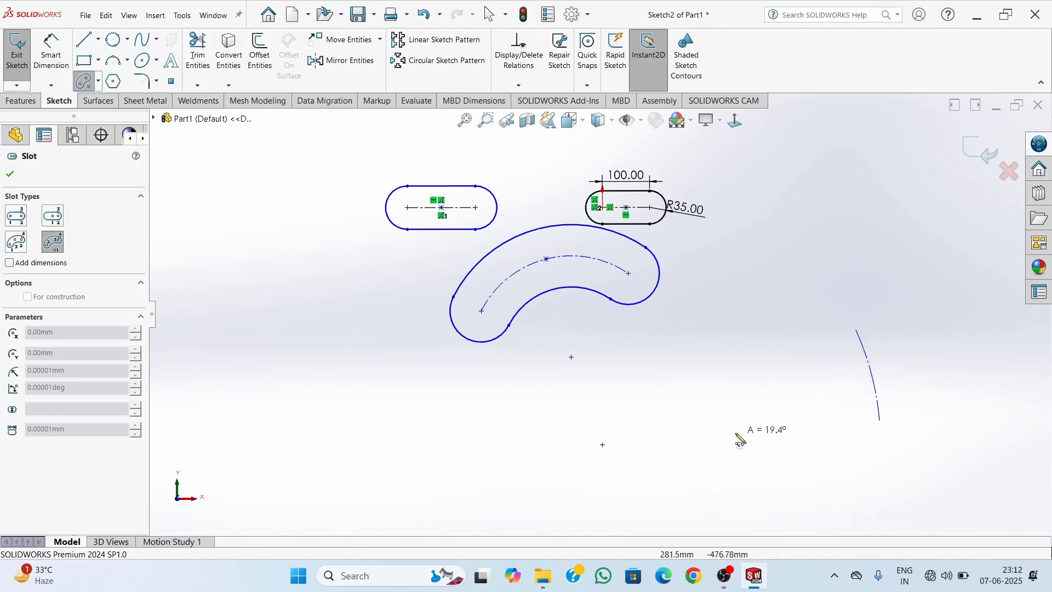
pyautogui.click(317, 398)
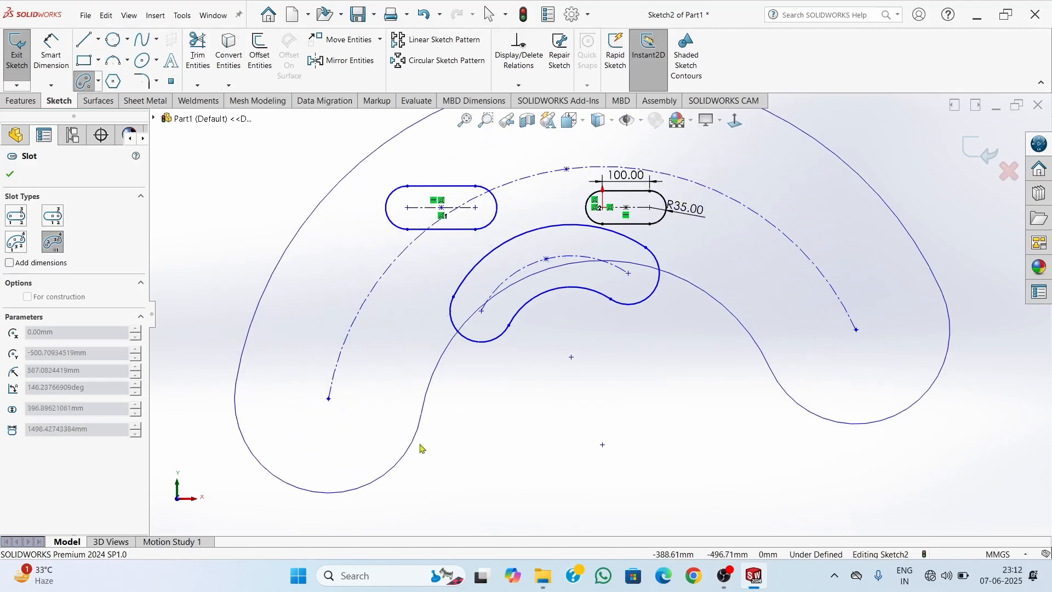
pyautogui.click(426, 447)
pyautogui.press('Escape')
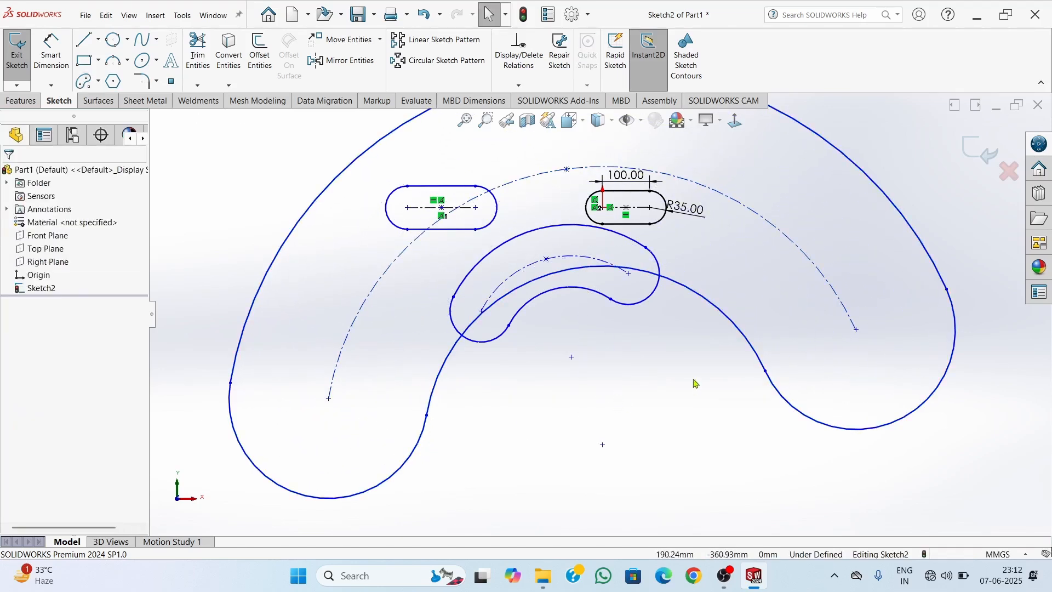
# Pull the large arc slot's outer arc down below the straight slots and reshape the small arc slot to a radius of about 266 mm
pyautogui.scroll(2, 695, 383)
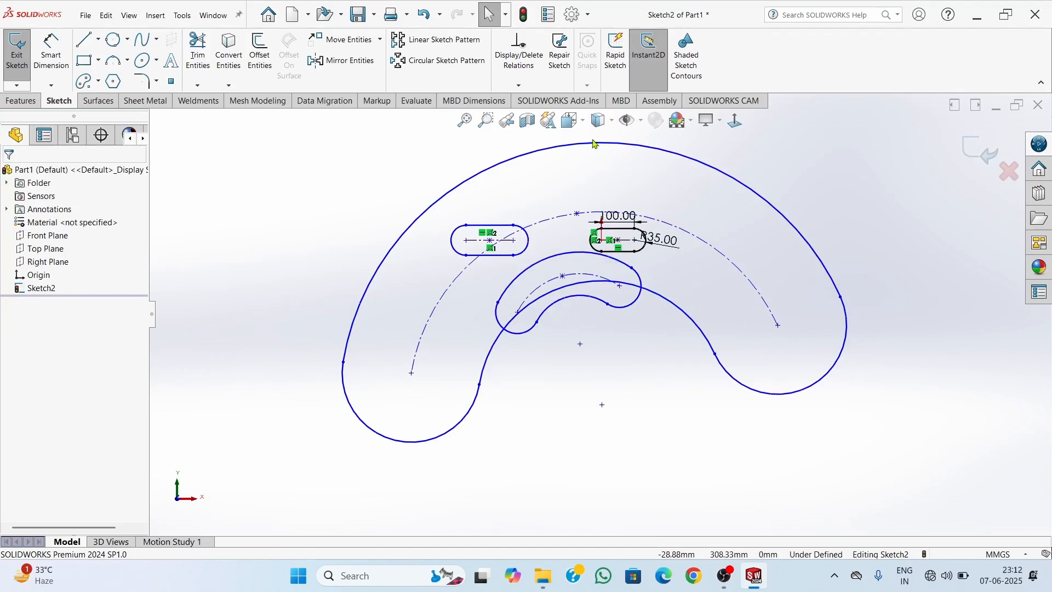
pyautogui.moveTo(595, 143)
pyautogui.mouseDown()
pyautogui.moveTo(663, 274)
pyautogui.moveTo(663, 359)
pyautogui.moveTo(630, 344)
pyautogui.moveTo(616, 385)
pyautogui.moveTo(586, 366)
pyautogui.mouseUp()
pyautogui.scroll(-4, 629, 462)
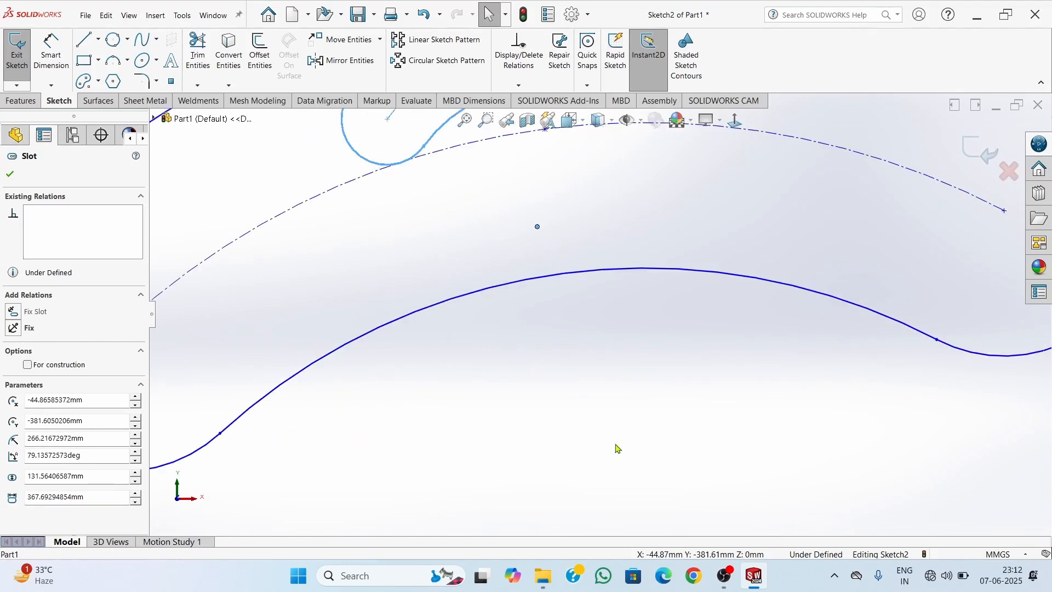
pyautogui.scroll(5, 617, 449)
pyautogui.scroll(-6, 603, 254)
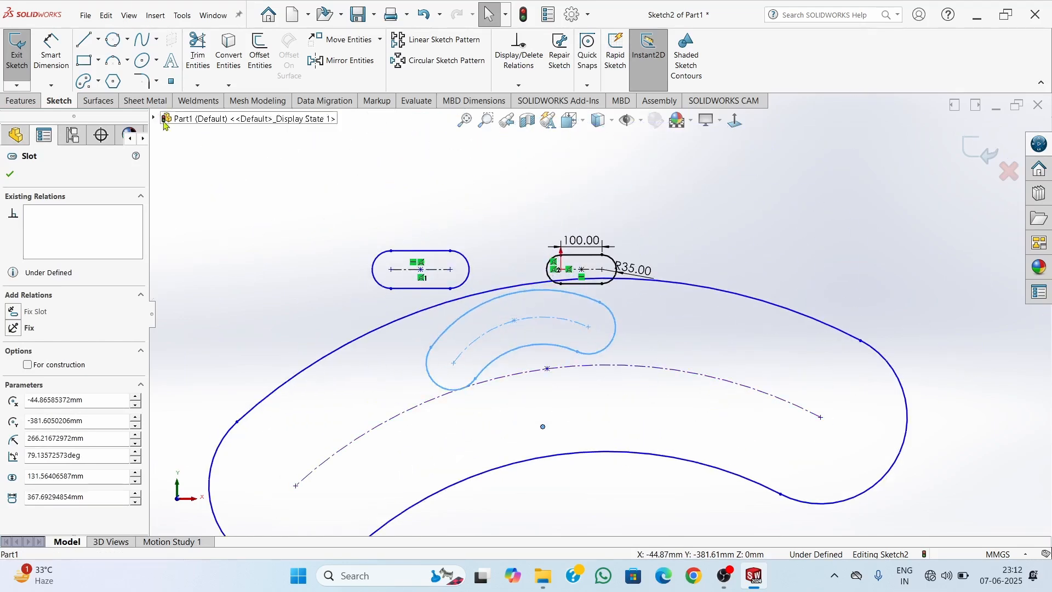
pyautogui.click(101, 86)
pyautogui.click(101, 86)
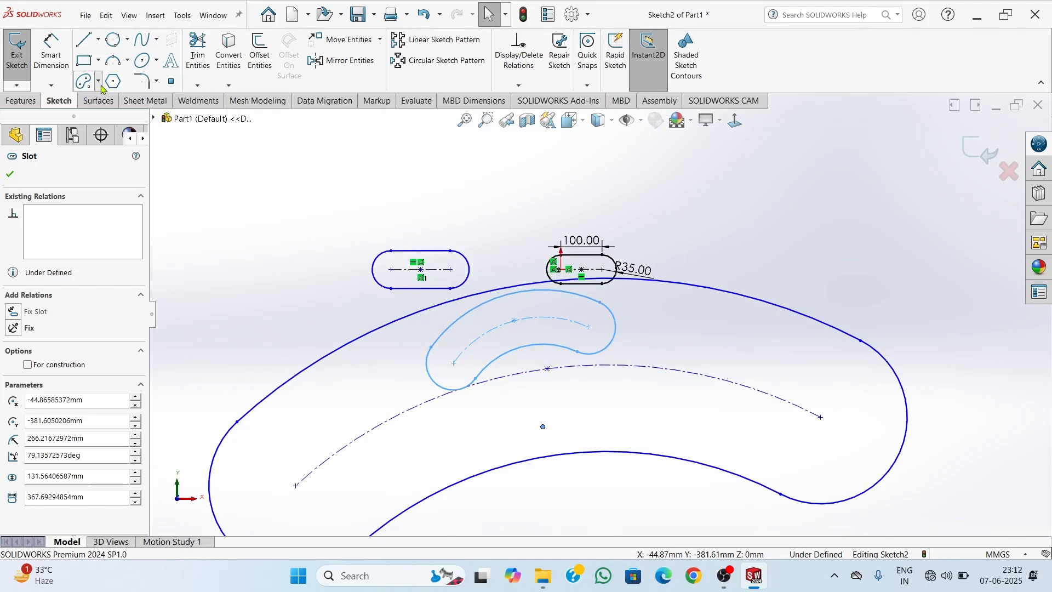
pyautogui.click(12, 175)
# Dimension the distance between the arc centres of the centerpoint straight slot as 100 mm
pyautogui.scroll(2, 537, 333)
pyautogui.scroll(-2, 534, 333)
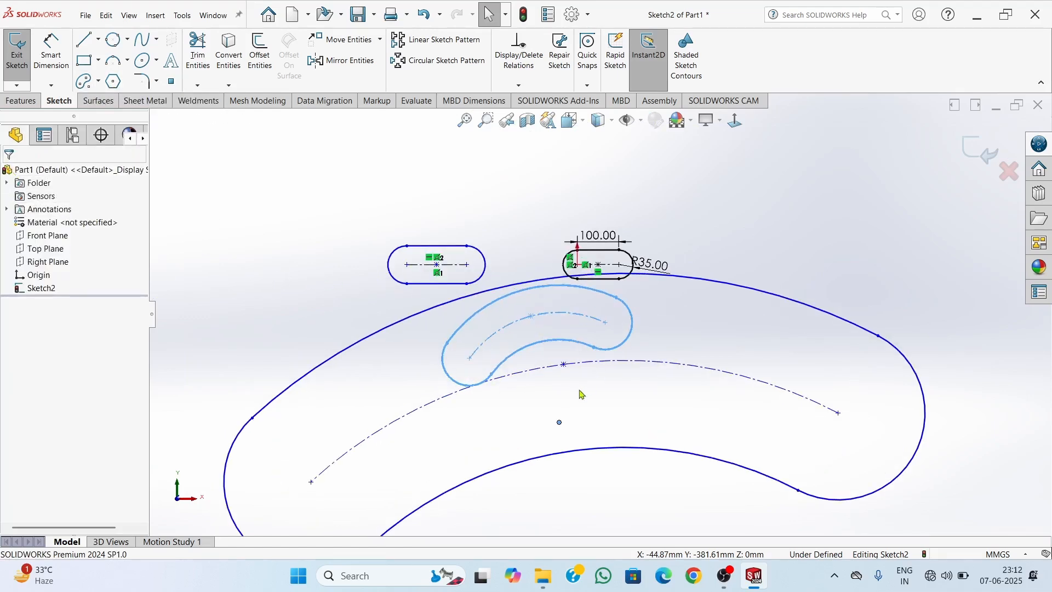
pyautogui.scroll(2, 592, 372)
pyautogui.scroll(-2, 582, 329)
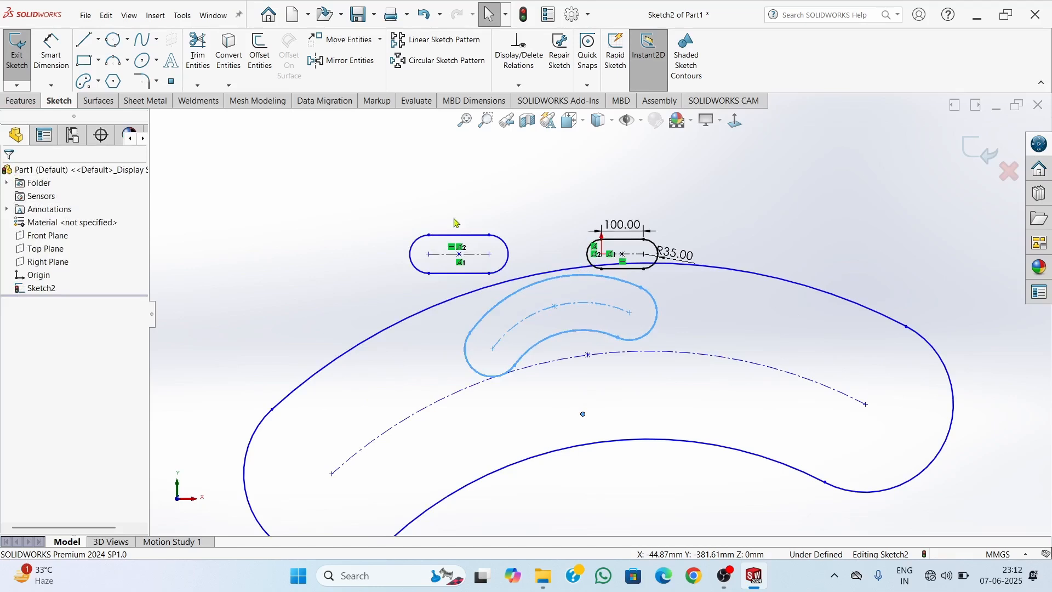
pyautogui.scroll(-3, 459, 230)
pyautogui.scroll(-1, 558, 316)
pyautogui.scroll(1, 733, 354)
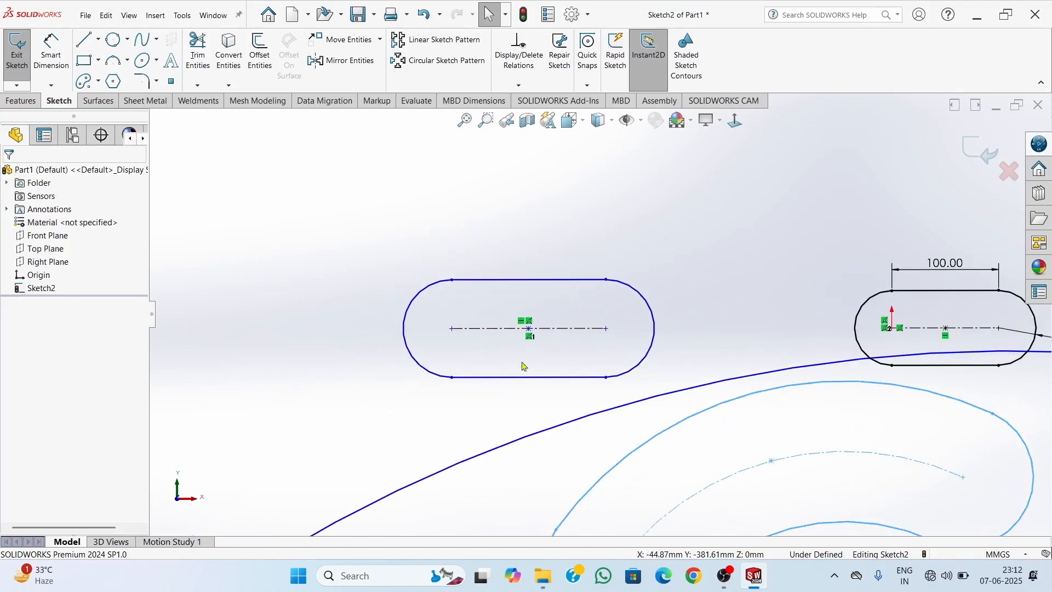
pyautogui.click(54, 70)
pyautogui.click(552, 280)
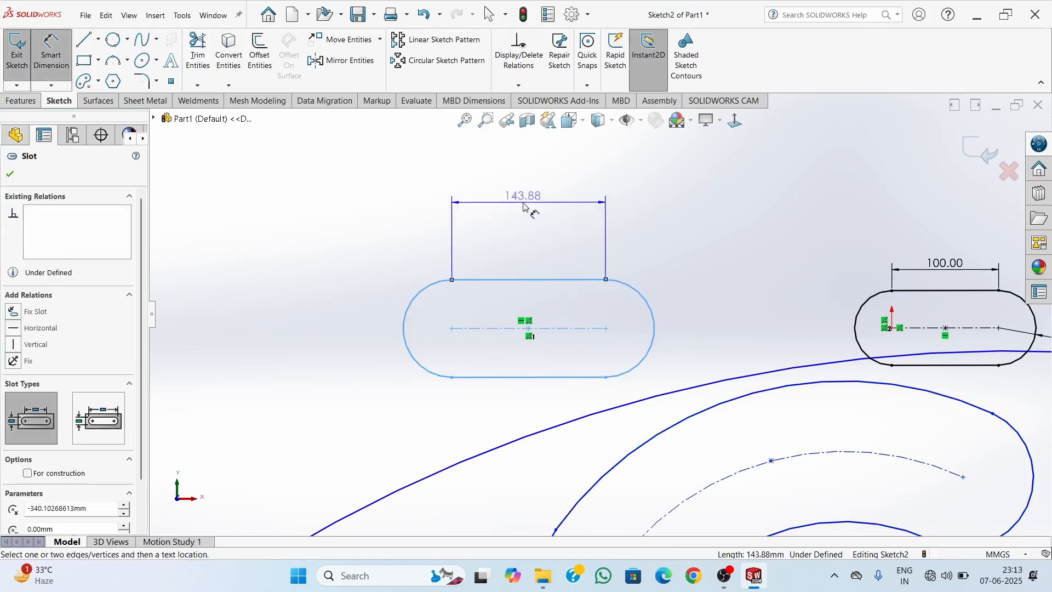
pyautogui.click(526, 207)
pyautogui.write('100')
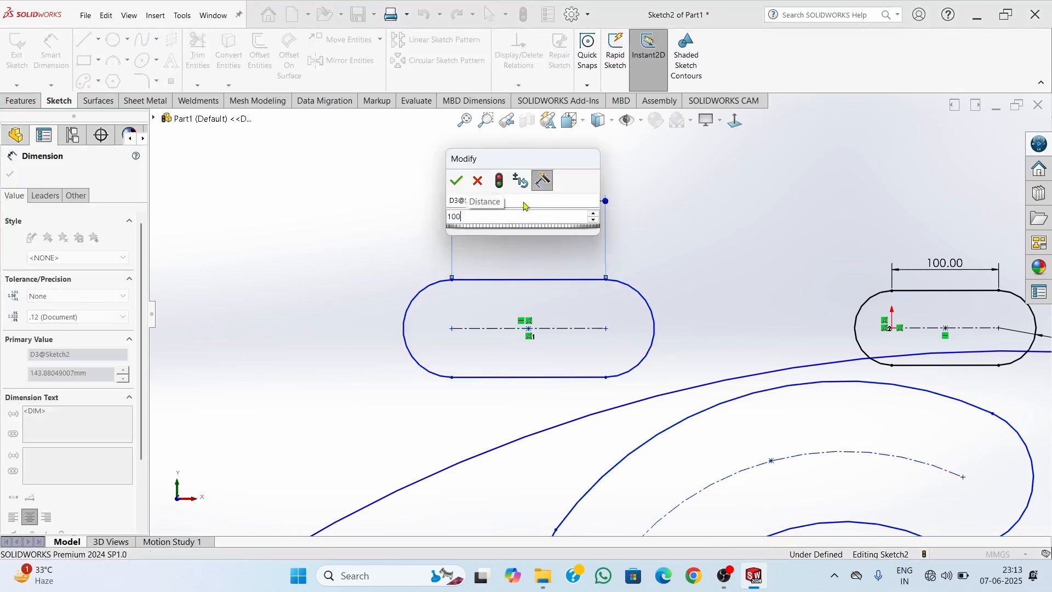
pyautogui.press('Return')
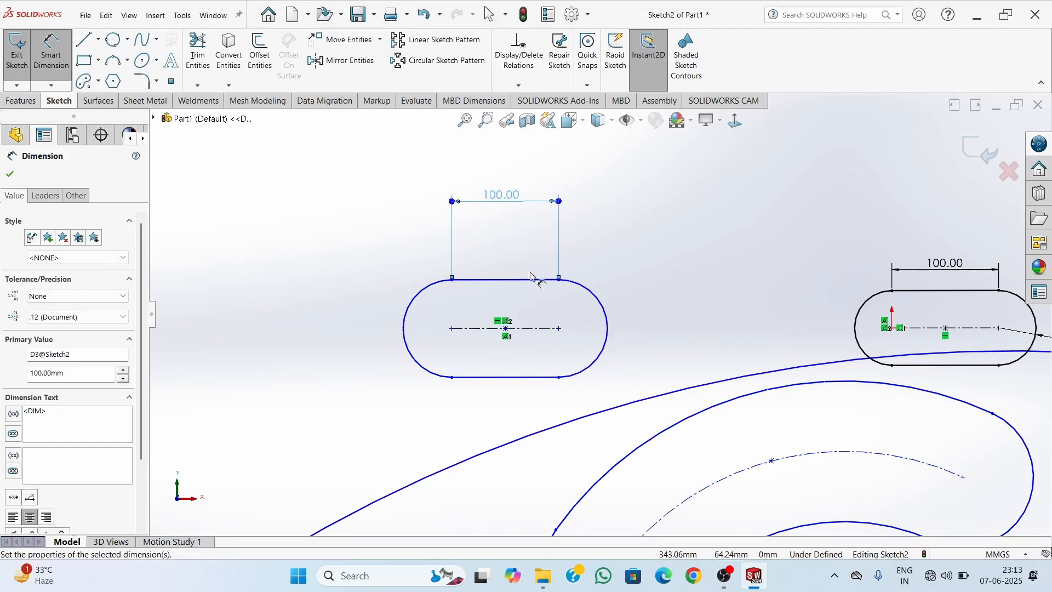
# Dimension the end arc radius of the centerpoint straight slot as 45 mm
pyautogui.click(607, 329)
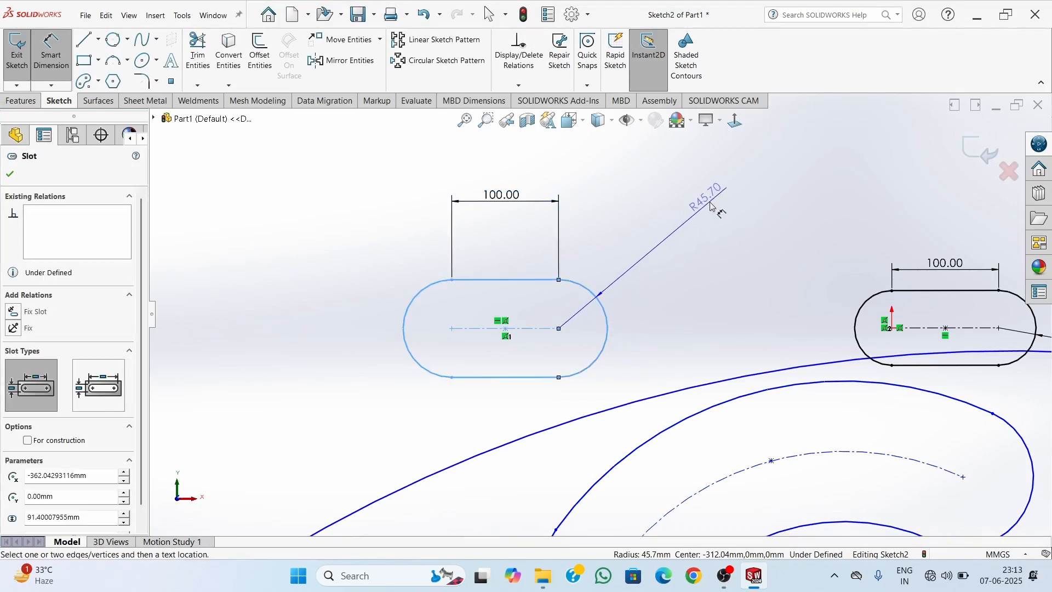
pyautogui.click(712, 209)
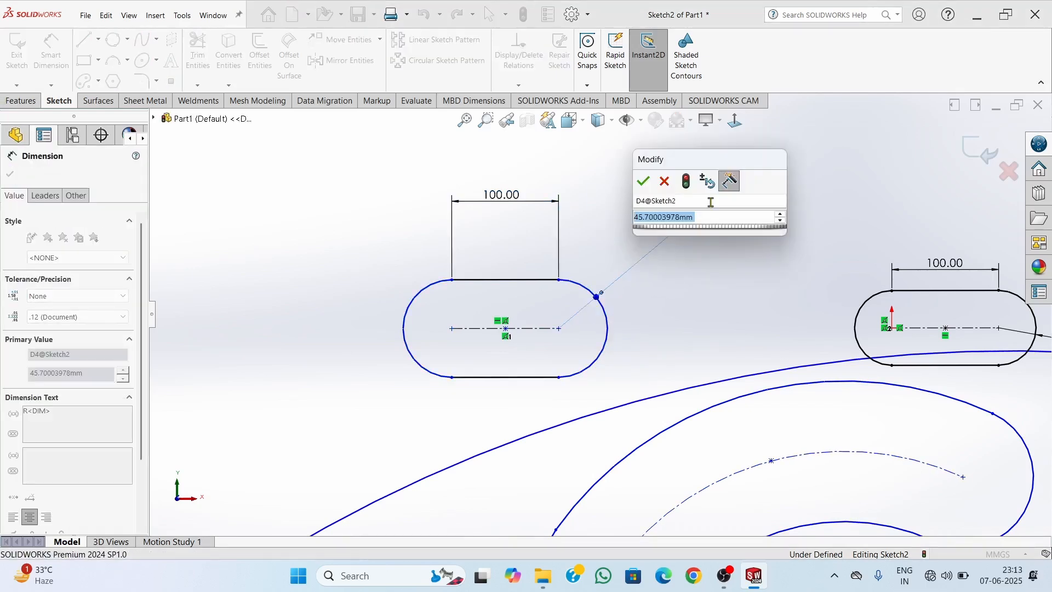
pyautogui.write('45')
pyautogui.press('Return')
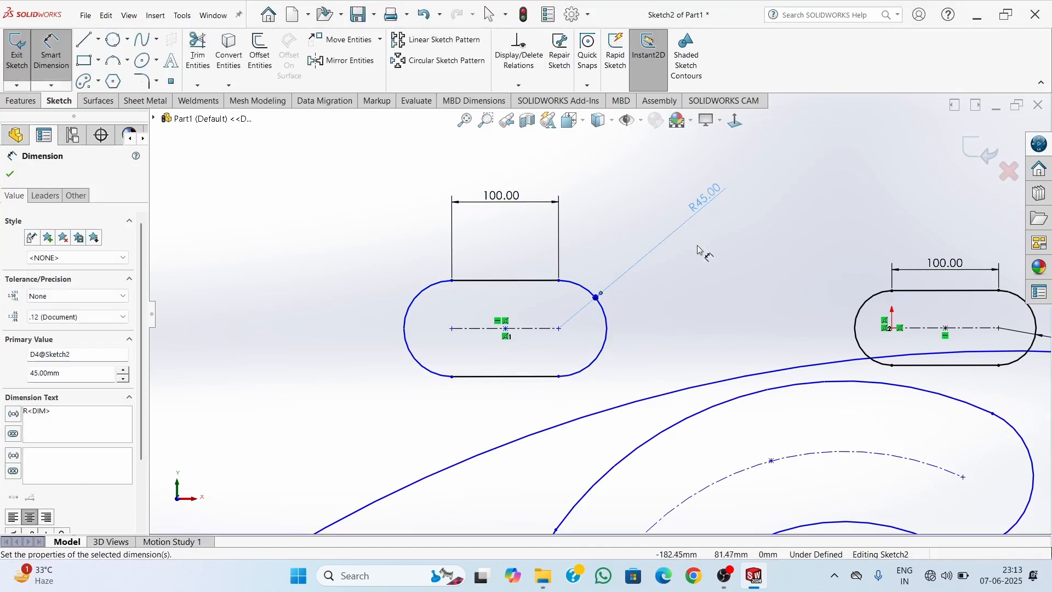
pyautogui.press('Escape')
pyautogui.press('Escape')
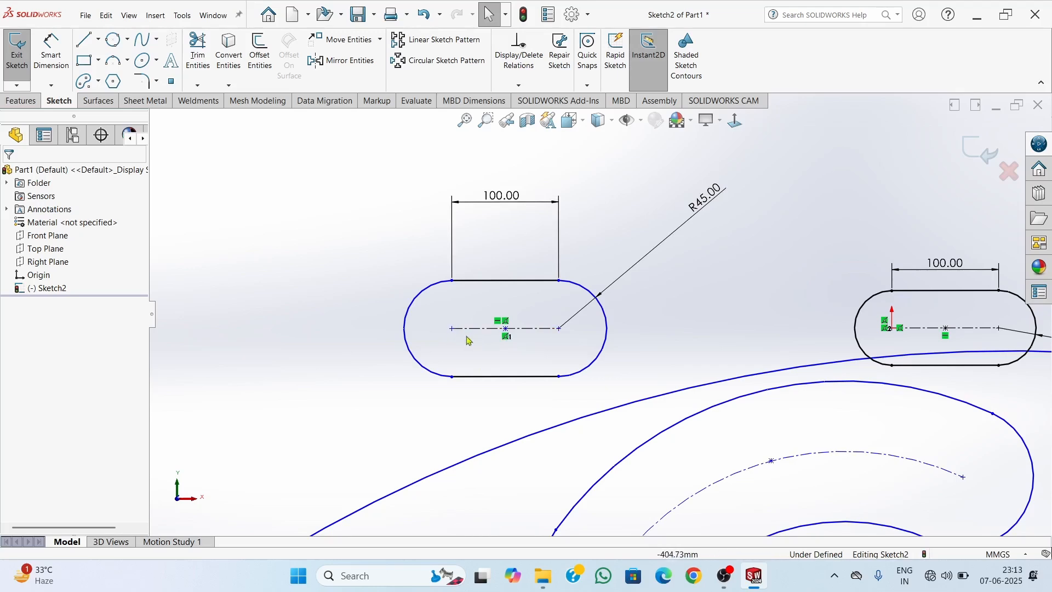
# Add a Horizontal relation between the centerpoint straight slot's centre point and the origin
pyautogui.click(505, 331)
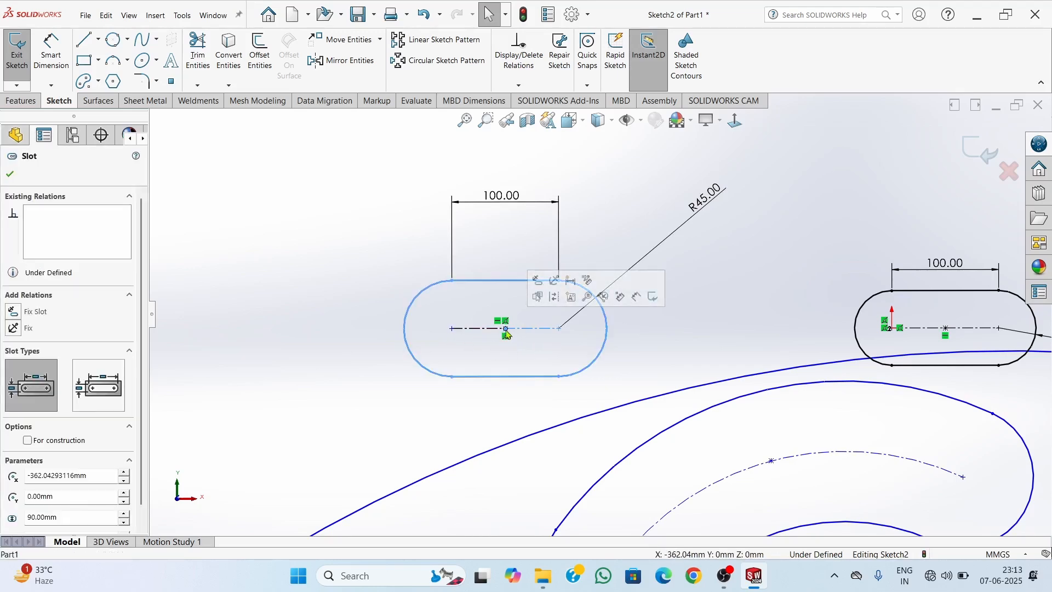
pyautogui.keyDown('ctrl'); pyautogui.click(893, 328); pyautogui.keyUp('ctrl')
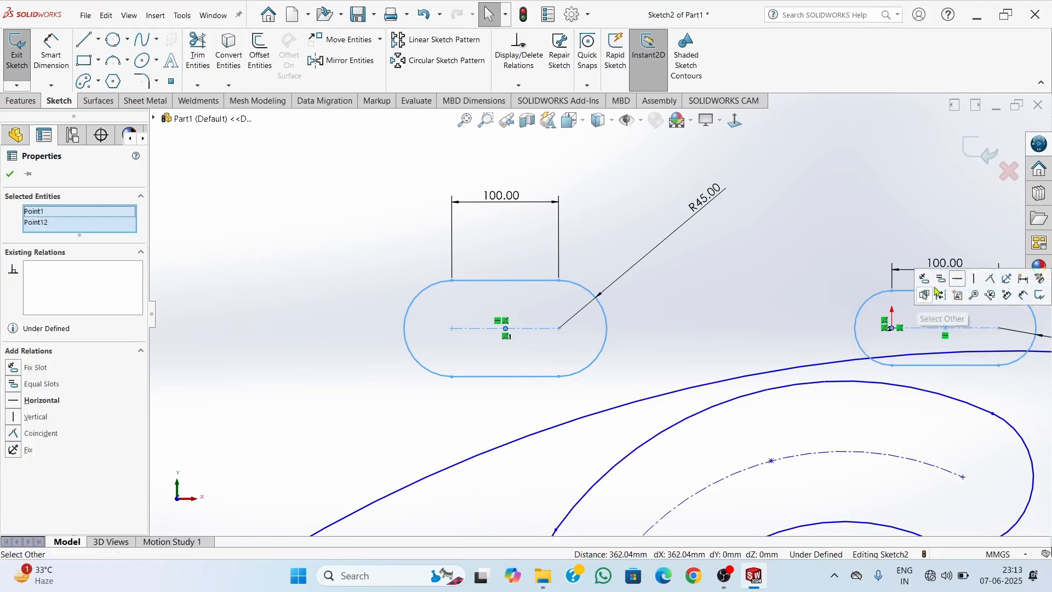
pyautogui.click(959, 279)
pyautogui.click(691, 323)
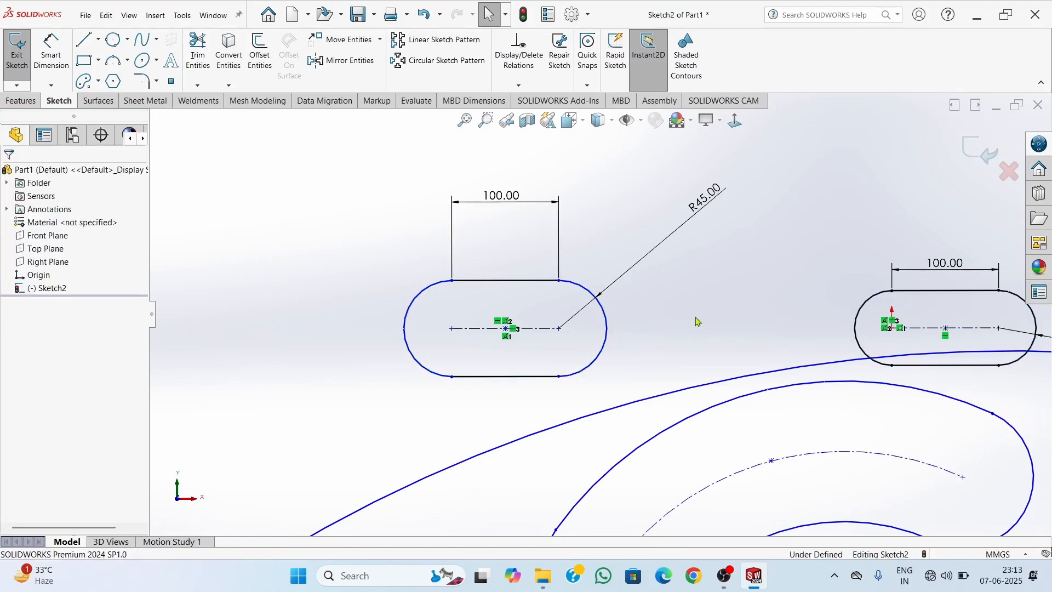
# Move the centerpoint straight slot toward the other straight slot until its centre is about 120 mm left of the origin
pyautogui.scroll(2, 713, 329)
pyautogui.scroll(-3, 808, 330)
pyautogui.scroll(3, 600, 304)
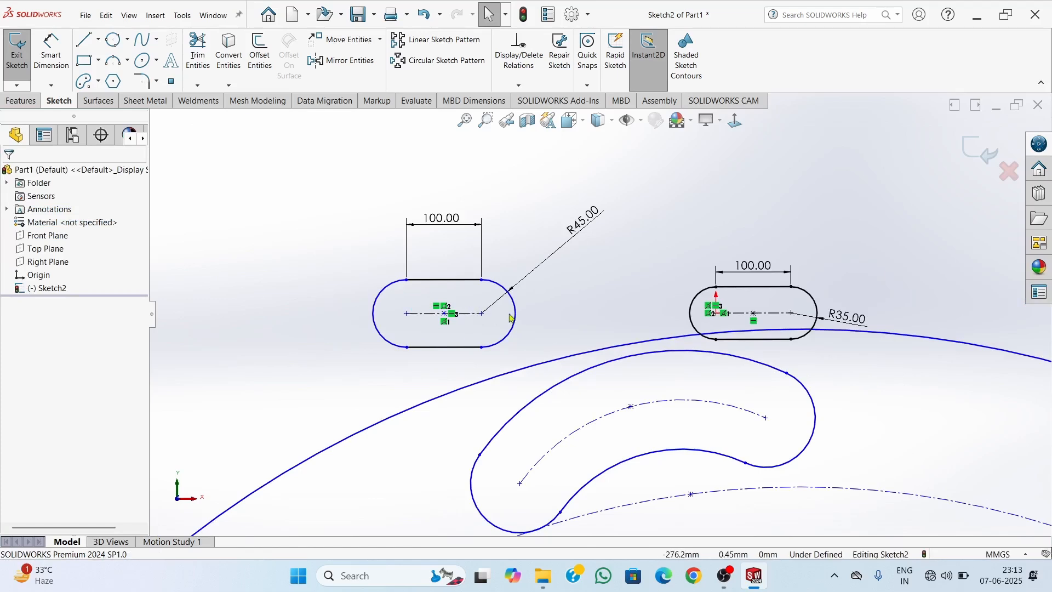
pyautogui.scroll(-2, 523, 348)
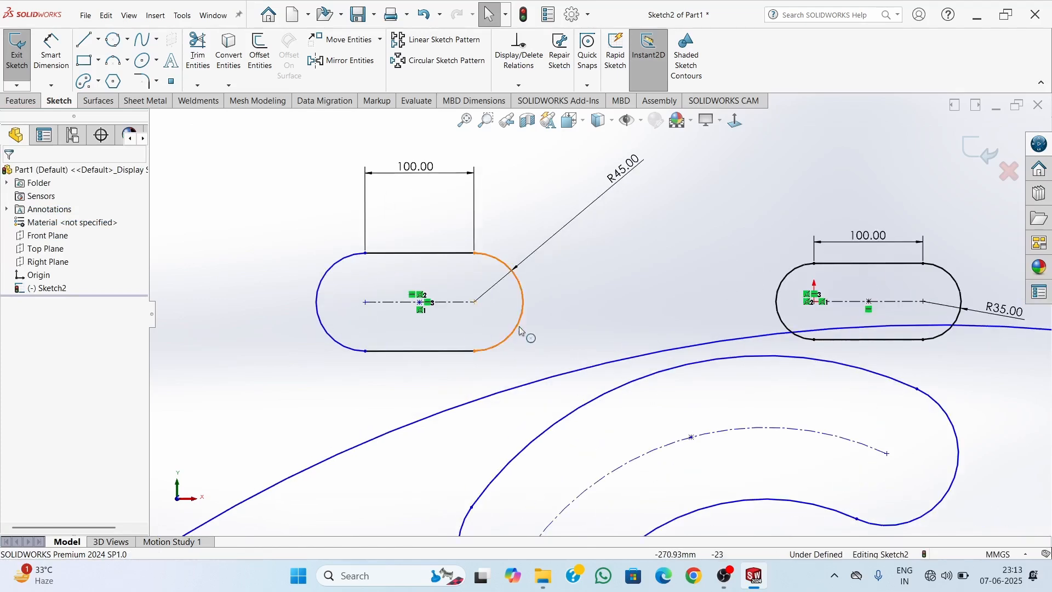
pyautogui.moveTo(520, 329); pyautogui.dragTo(1013, 324)
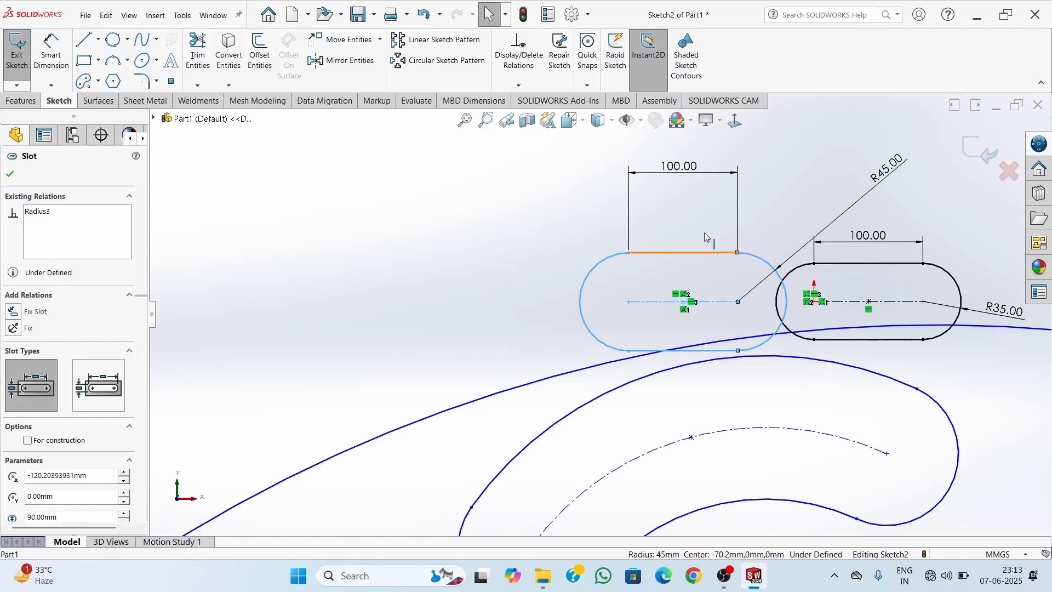
pyautogui.click(705, 230)
# Dimension the distance from the centerpoint straight slot's nearer arc centre to the origin as 70 mm
pyautogui.moveTo(369, 357); pyautogui.dragTo(364, 270, button='right')
pyautogui.moveTo(411, 317); pyautogui.dragTo(410, 262, button='right')
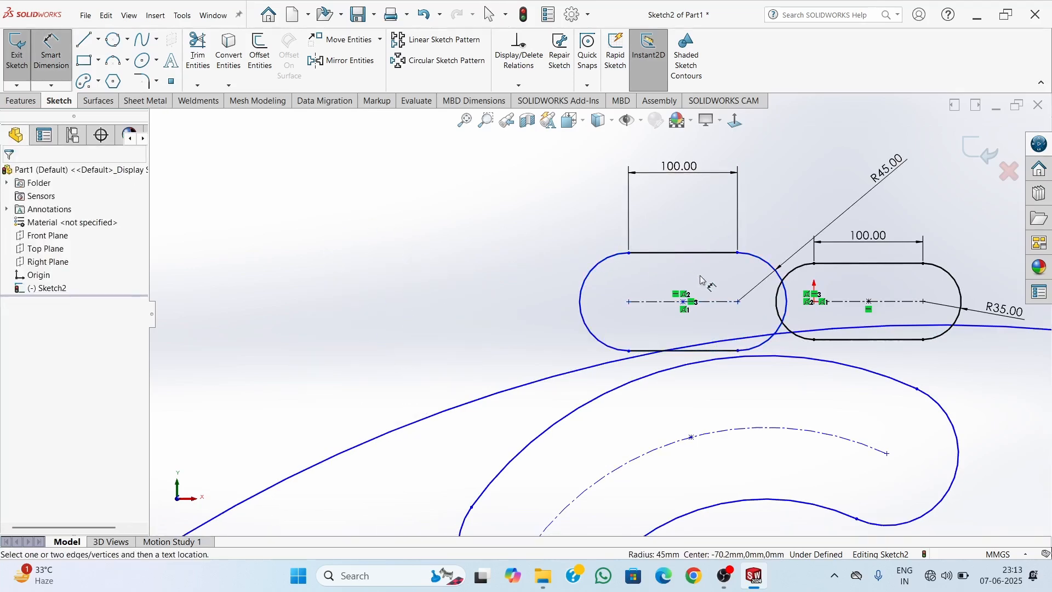
pyautogui.click(739, 302)
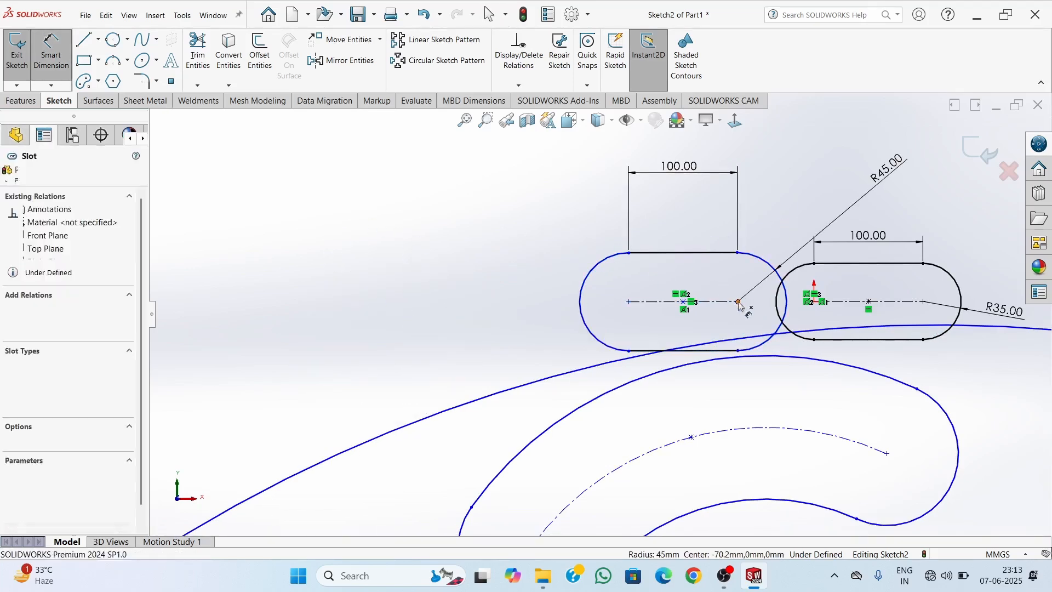
pyautogui.click(815, 302)
pyautogui.click(779, 203)
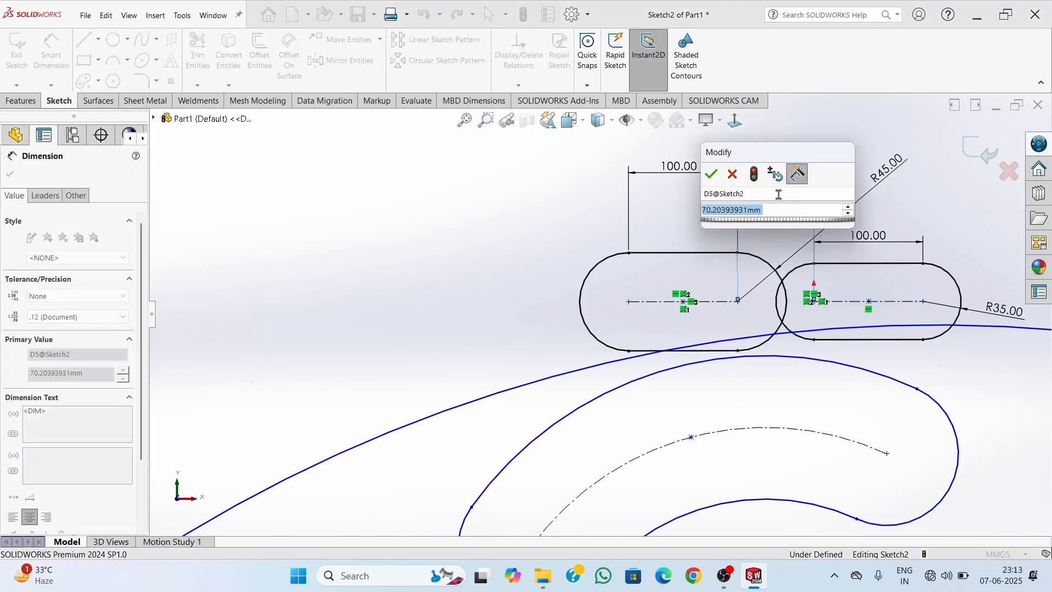
pyautogui.write('70')
pyautogui.press('Return')
pyautogui.press('Escape')
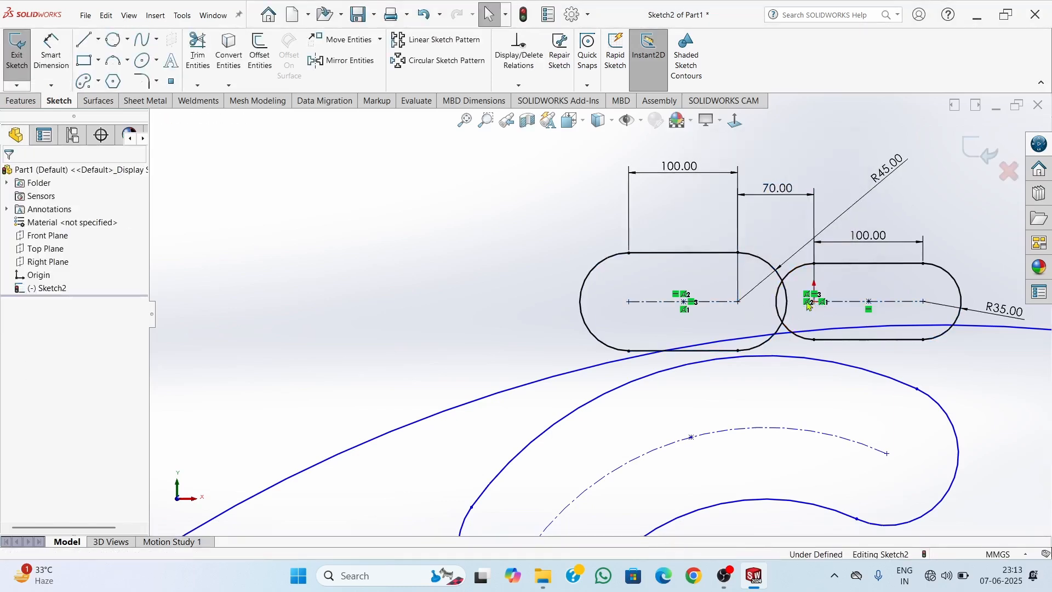
# Exit the slot sketch, keeping its changes
pyautogui.scroll(-3, 817, 299)
pyautogui.scroll(-2, 760, 301)
pyautogui.scroll(4, 756, 298)
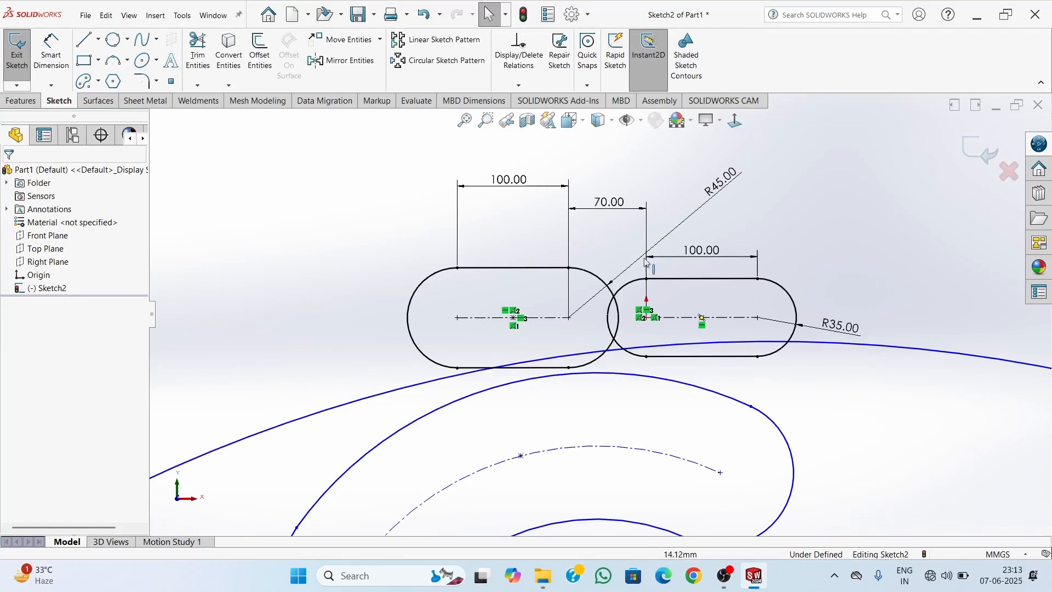
pyautogui.scroll(-2, 605, 251)
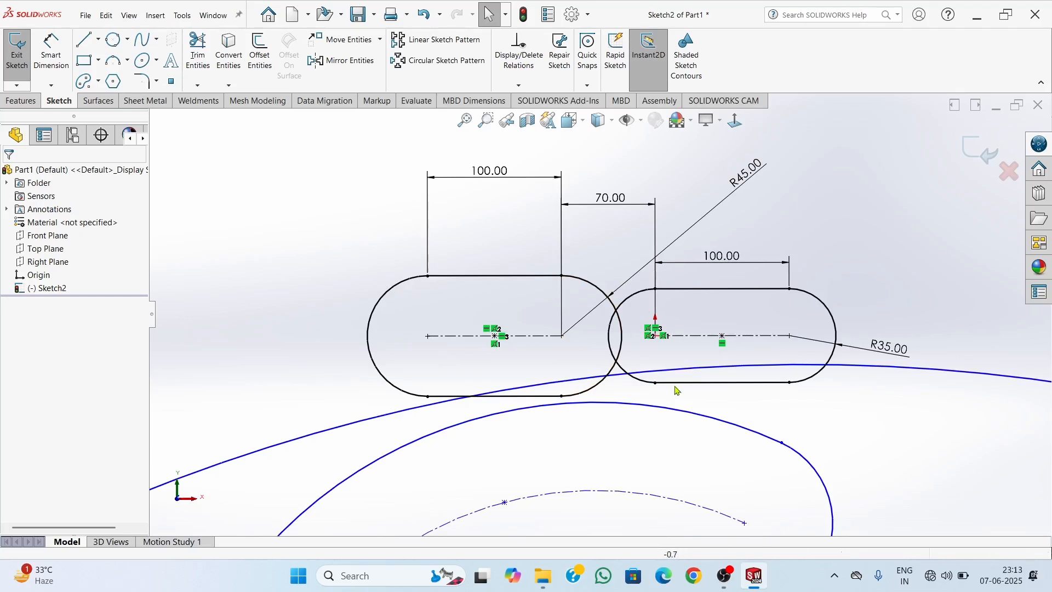
pyautogui.scroll(-3, 587, 314)
pyautogui.scroll(5, 586, 316)
pyautogui.scroll(2, 586, 316)
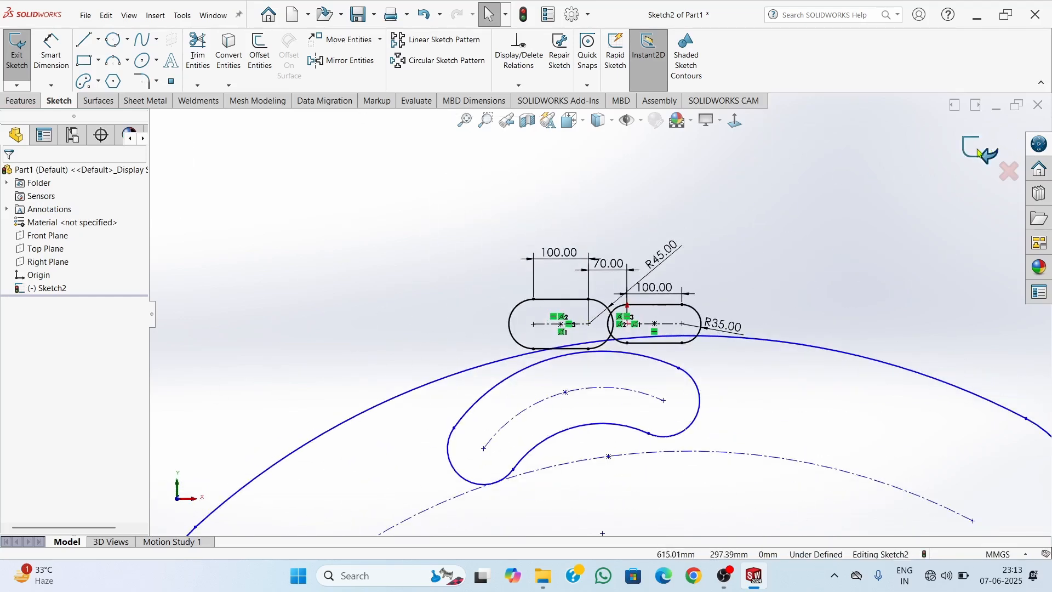
pyautogui.click(980, 151)
pyautogui.scroll(-5, 657, 355)
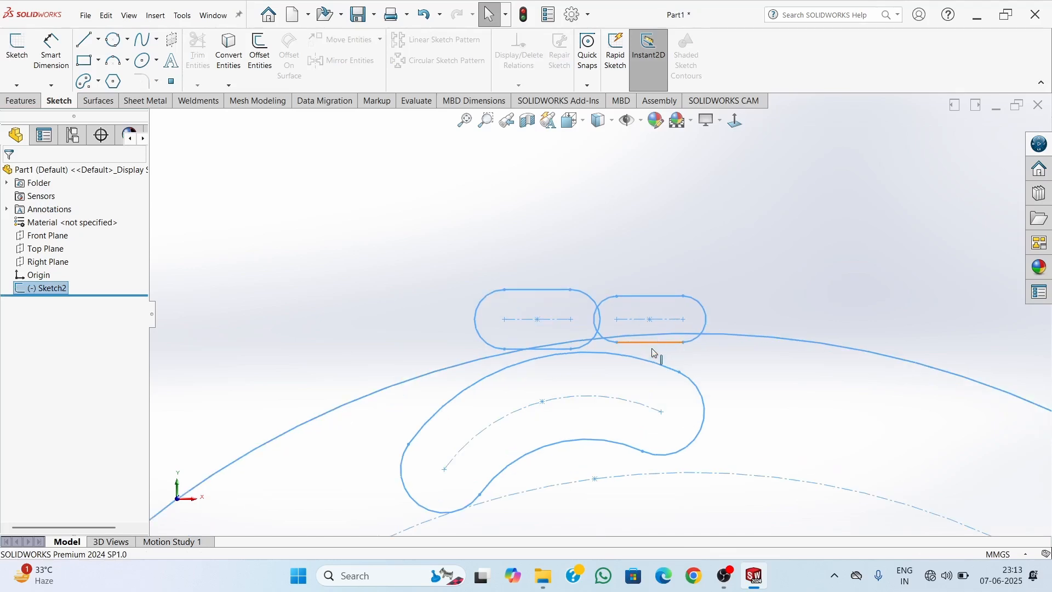
pyautogui.scroll(8, 641, 364)
pyautogui.scroll(1, 642, 364)
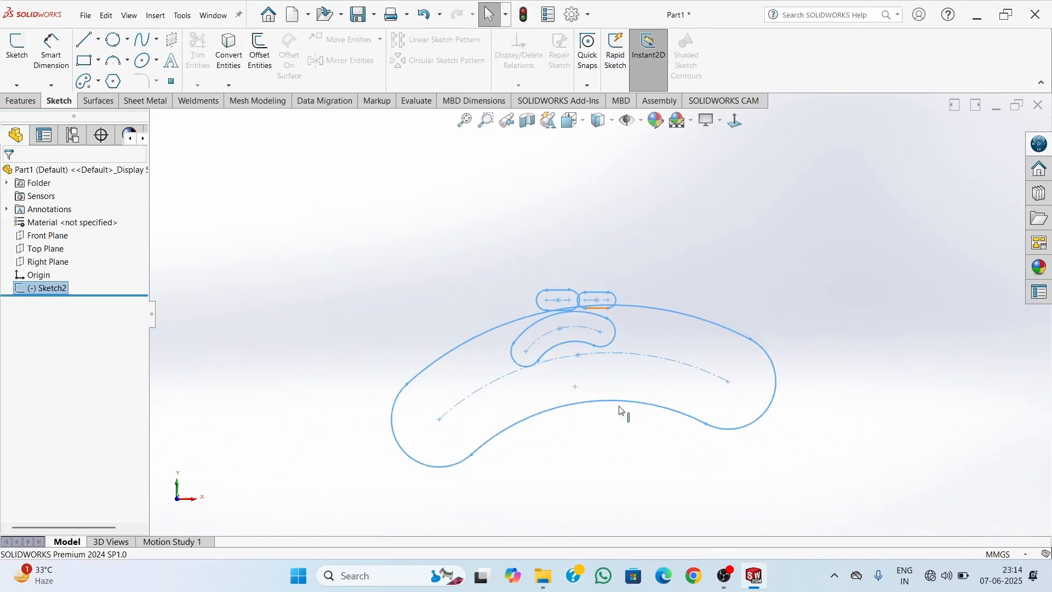
# Delete the sketch containing all four slots from the part
pyautogui.click(40, 292)
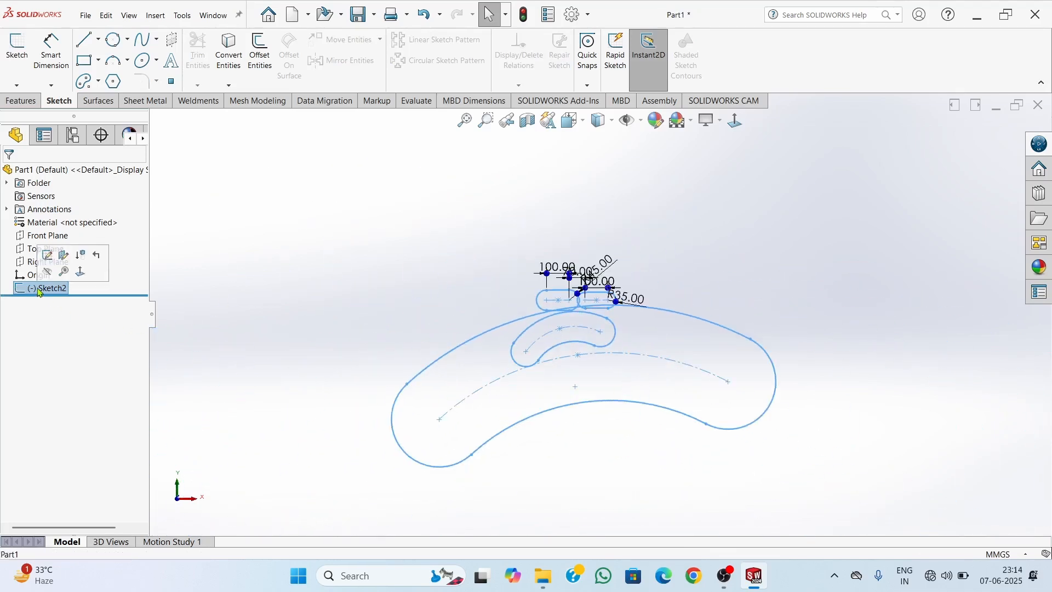
pyautogui.click(259, 312)
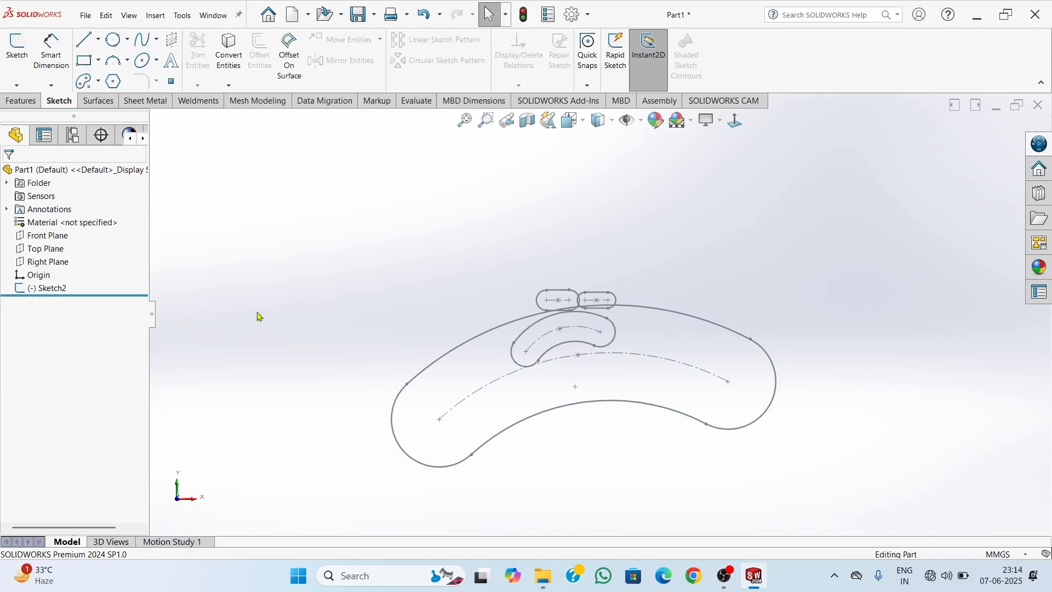
pyautogui.click(60, 295)
pyautogui.press('Delete')
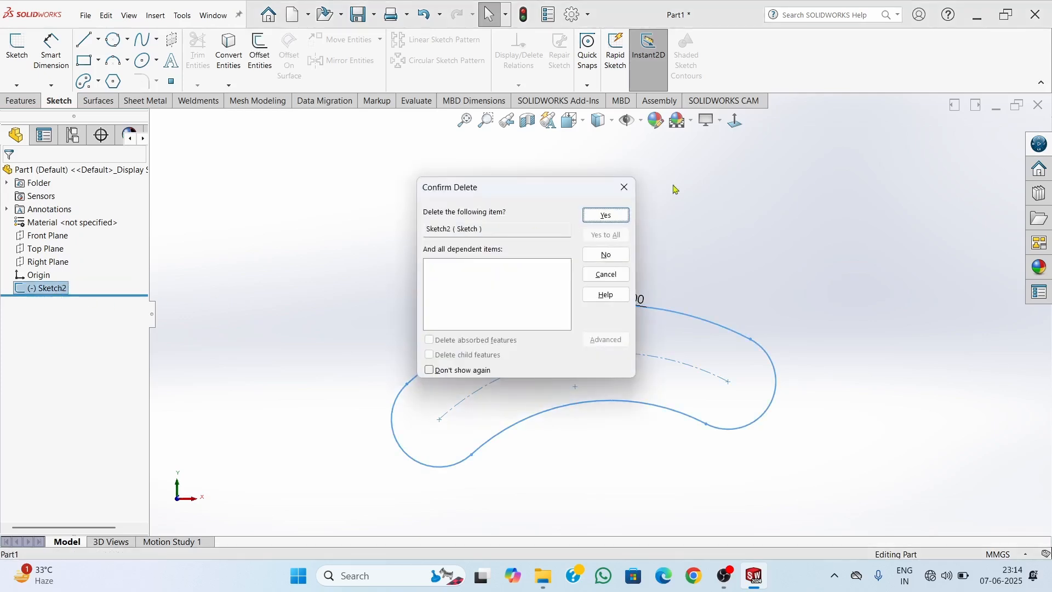
pyautogui.click(606, 216)
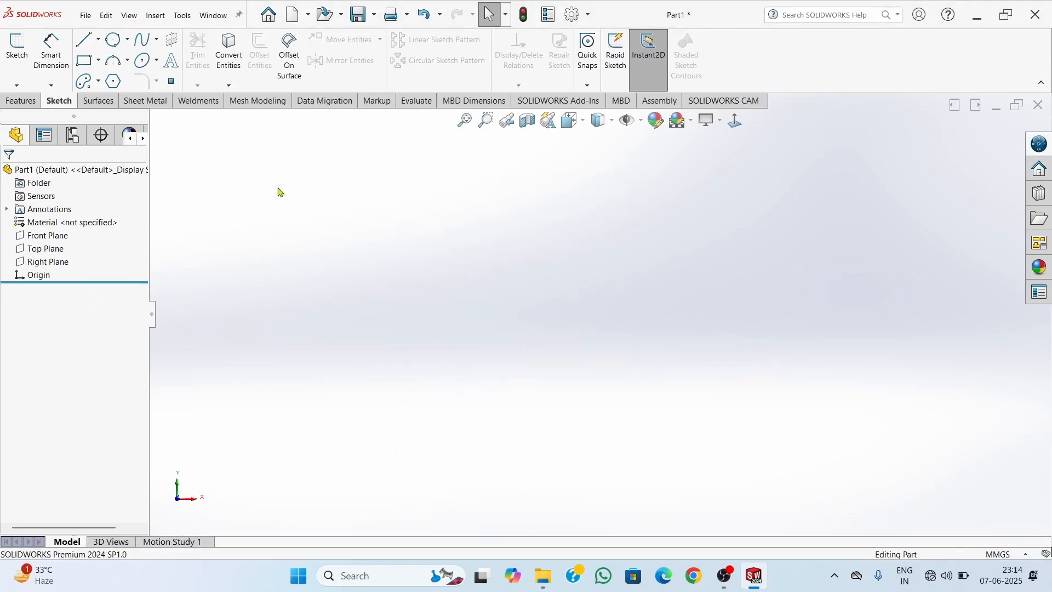
pyautogui.click(120, 89)
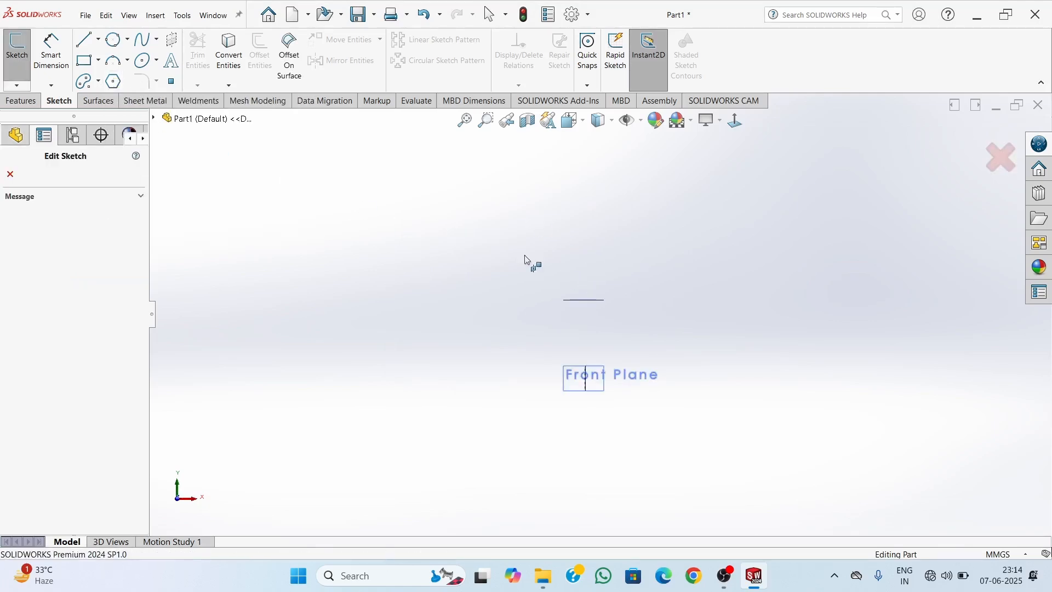
pyautogui.press('Escape')
pyautogui.click(16, 52)
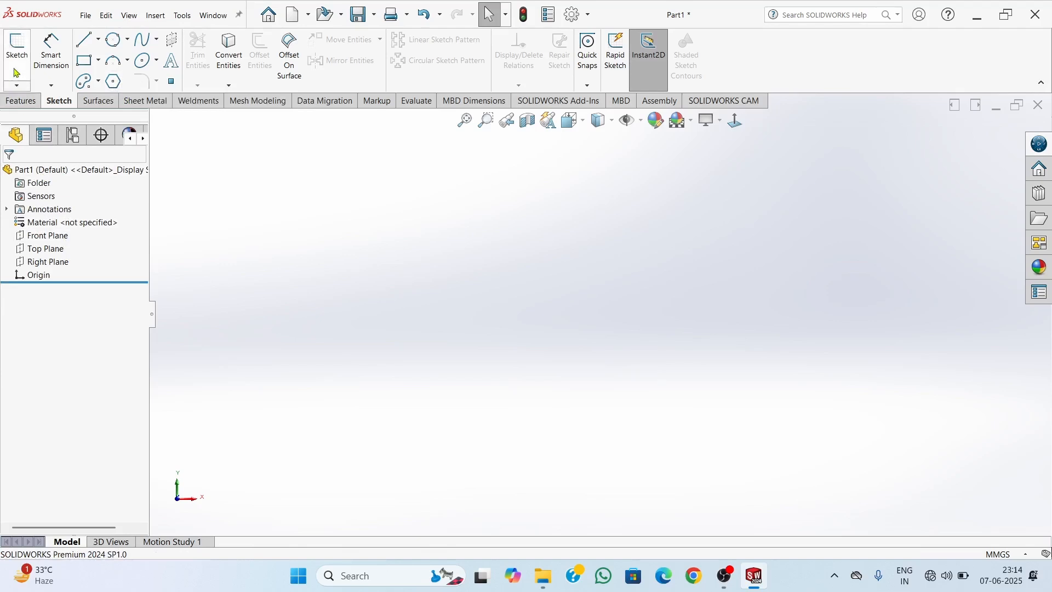
pyautogui.press('Escape')
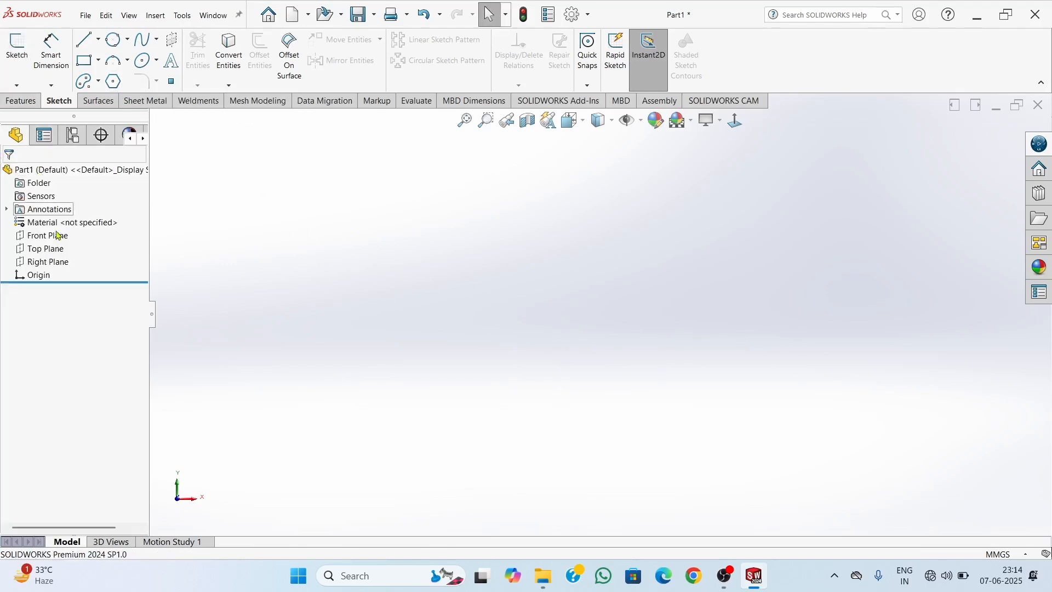
pyautogui.click(41, 235)
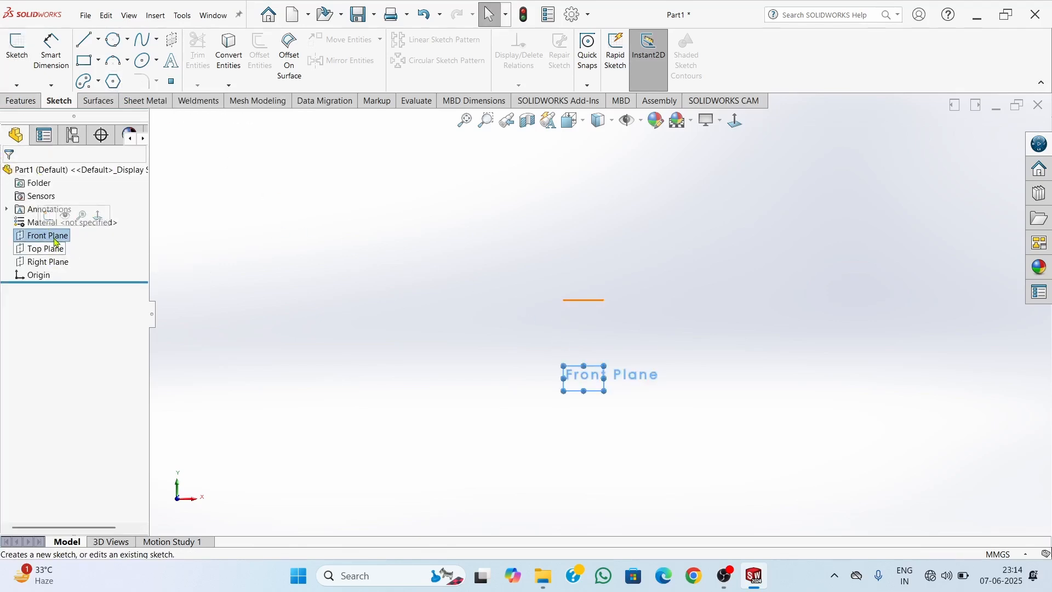
pyautogui.click(384, 218)
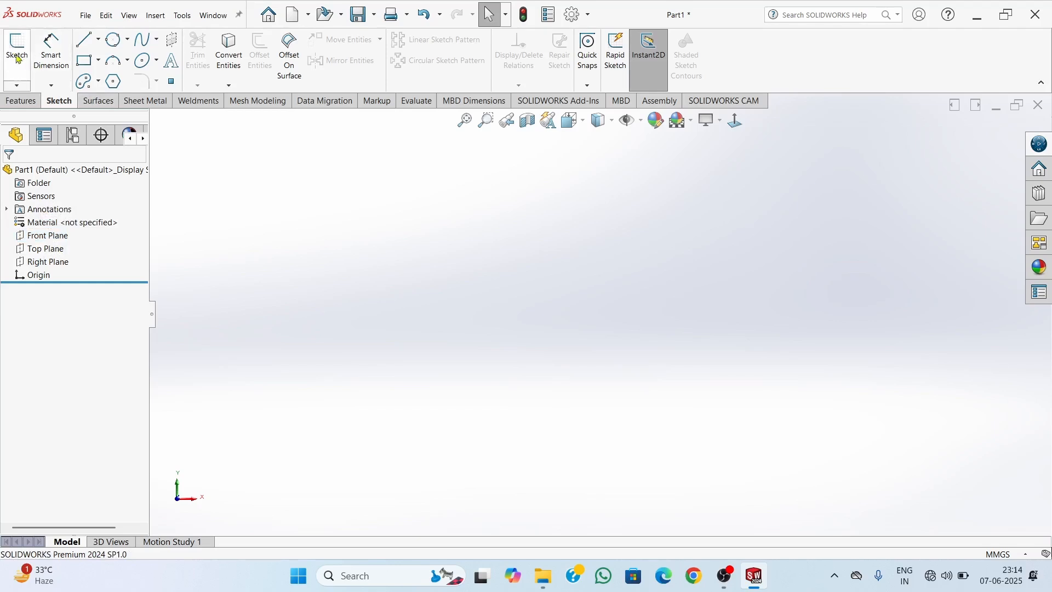
# Start a new 2D sketch on the Front Plane
pyautogui.click(17, 86)
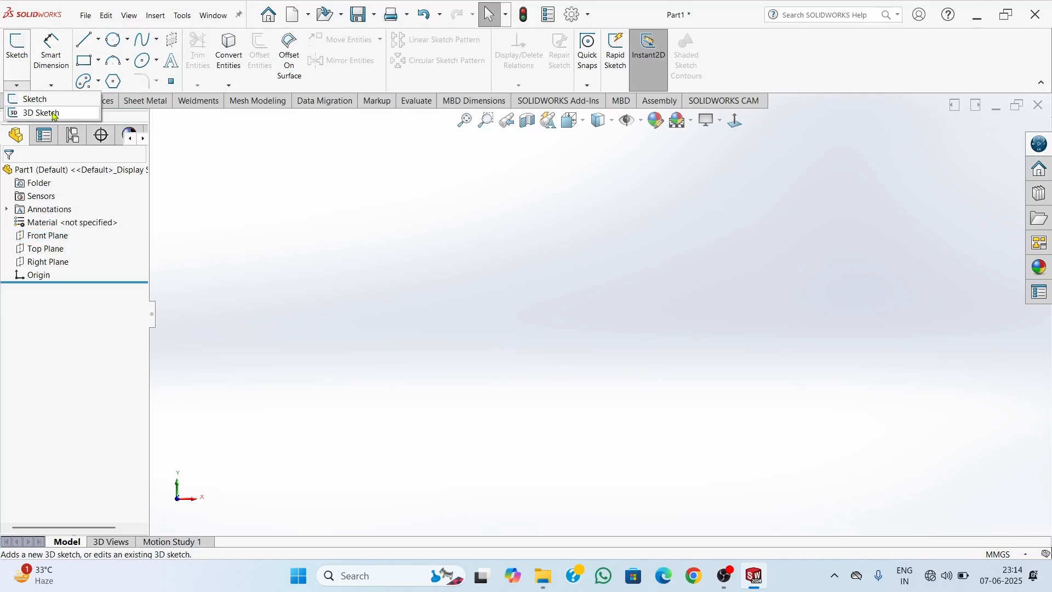
pyautogui.click(25, 81)
pyautogui.click(23, 85)
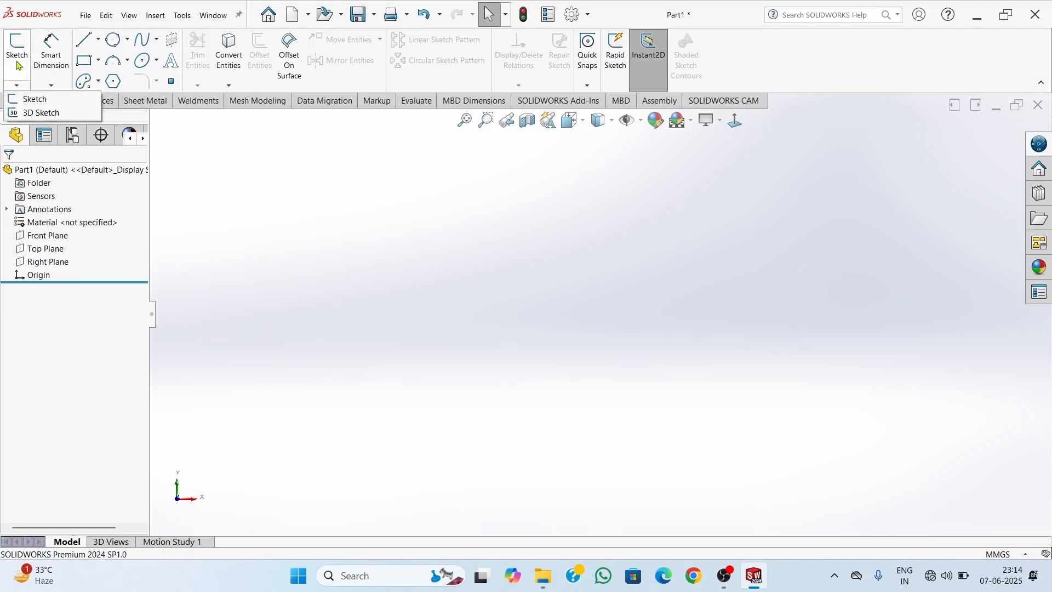
pyautogui.click(52, 237)
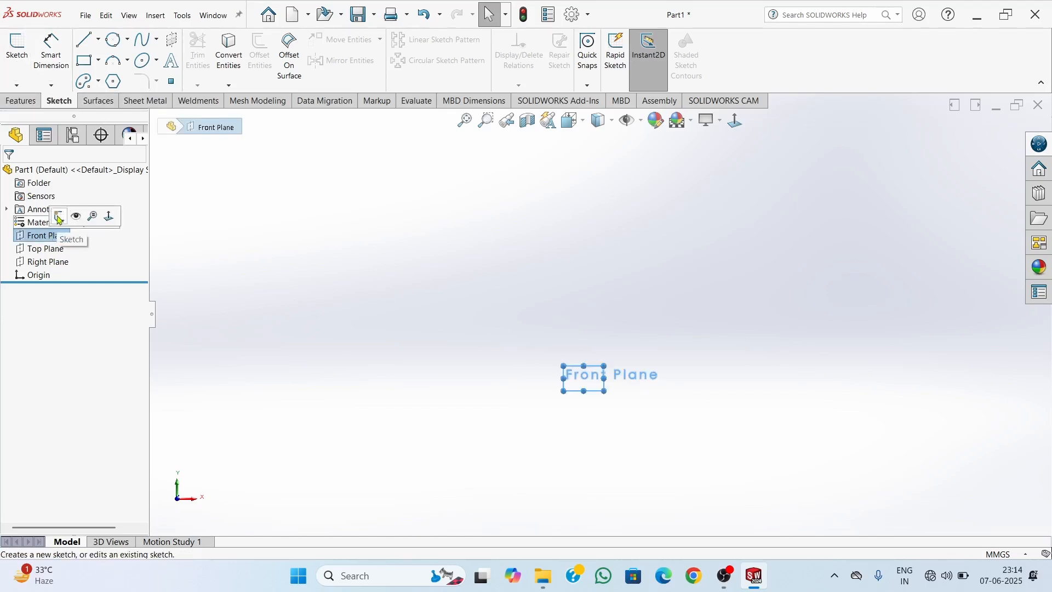
pyautogui.click(59, 218)
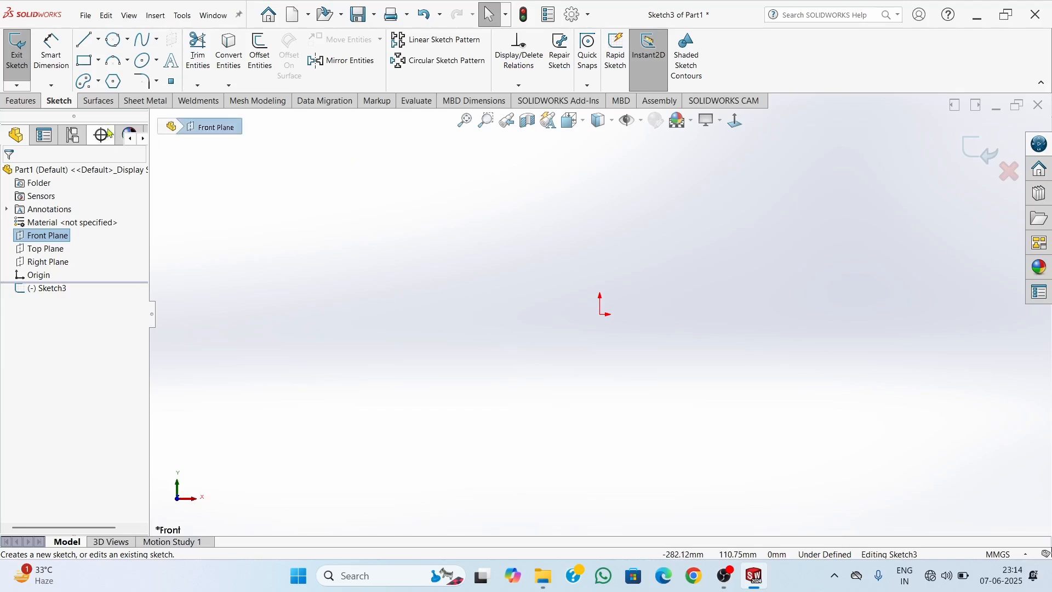
# Draw a six-sided polygon centred on the origin, using an inscribed circle about 146 mm in diameter
pyautogui.click(113, 81)
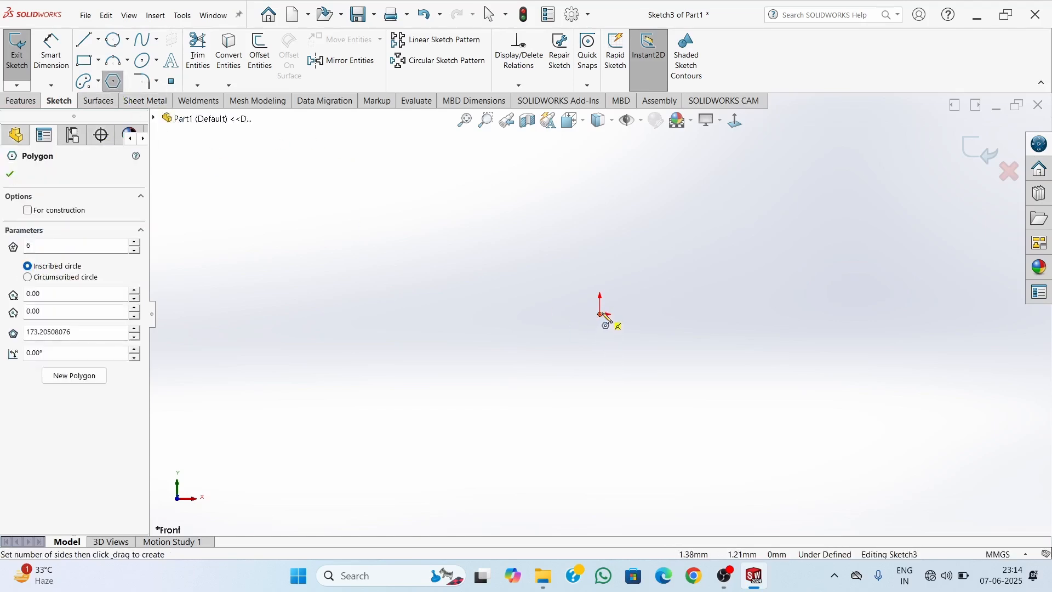
pyautogui.click(600, 314)
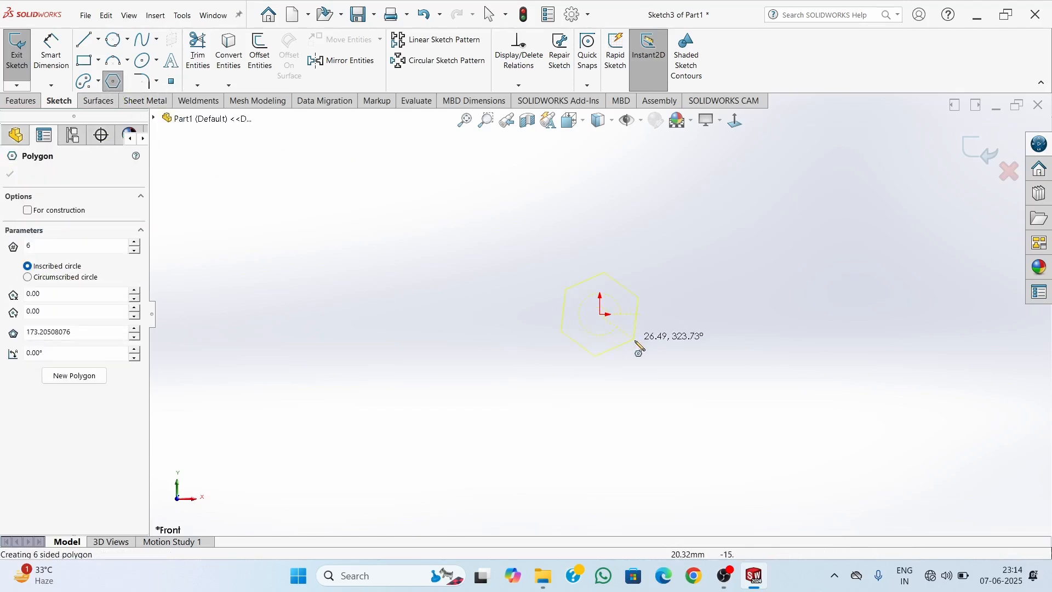
pyautogui.click(719, 378)
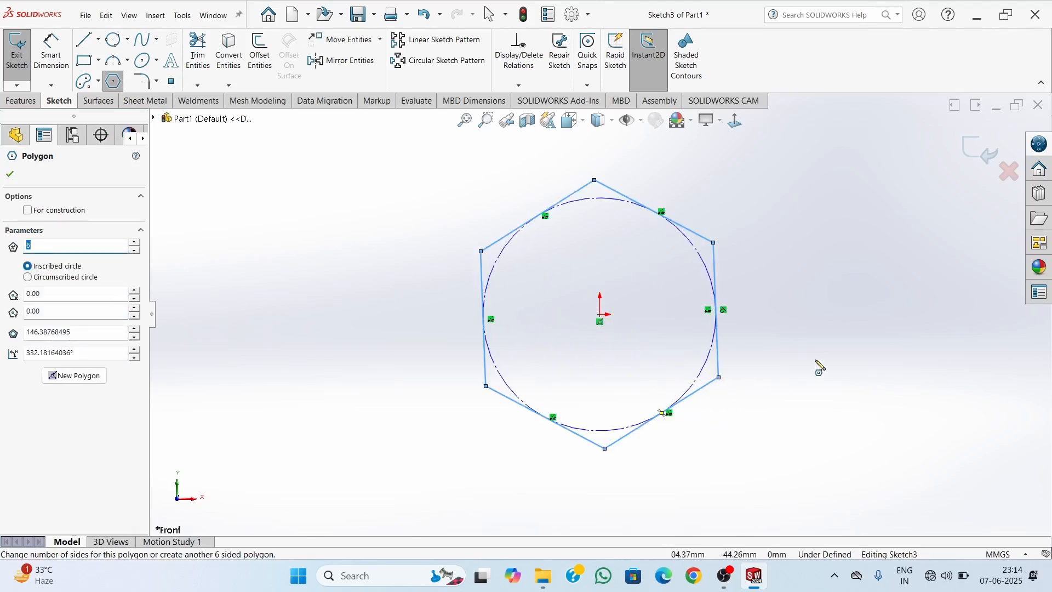
pyautogui.press('Escape')
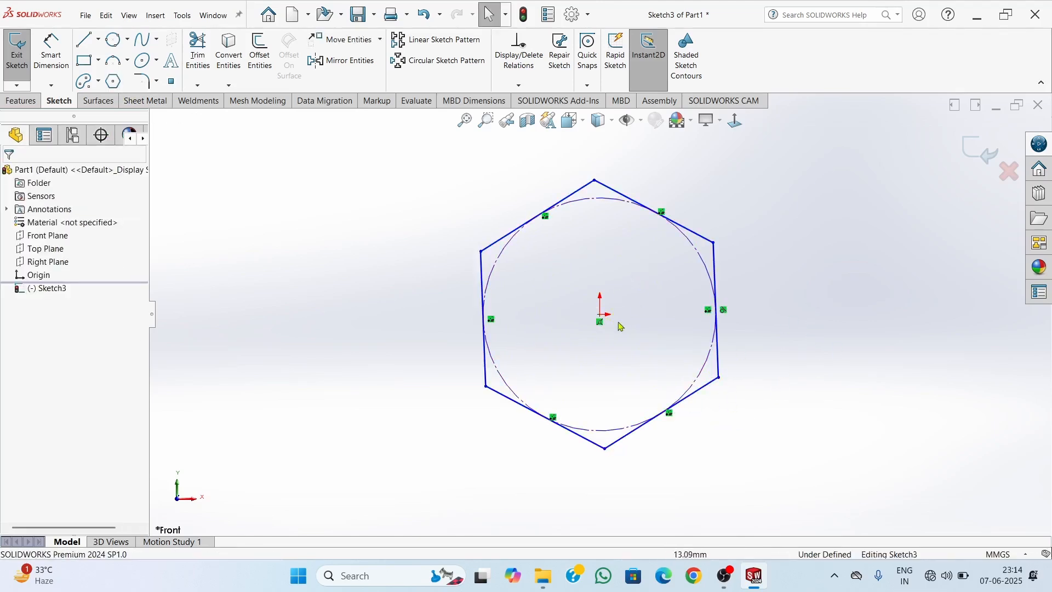
# Add a vertical relation between the hexagon's lowest vertex and its centre point at the origin
pyautogui.click(601, 317)
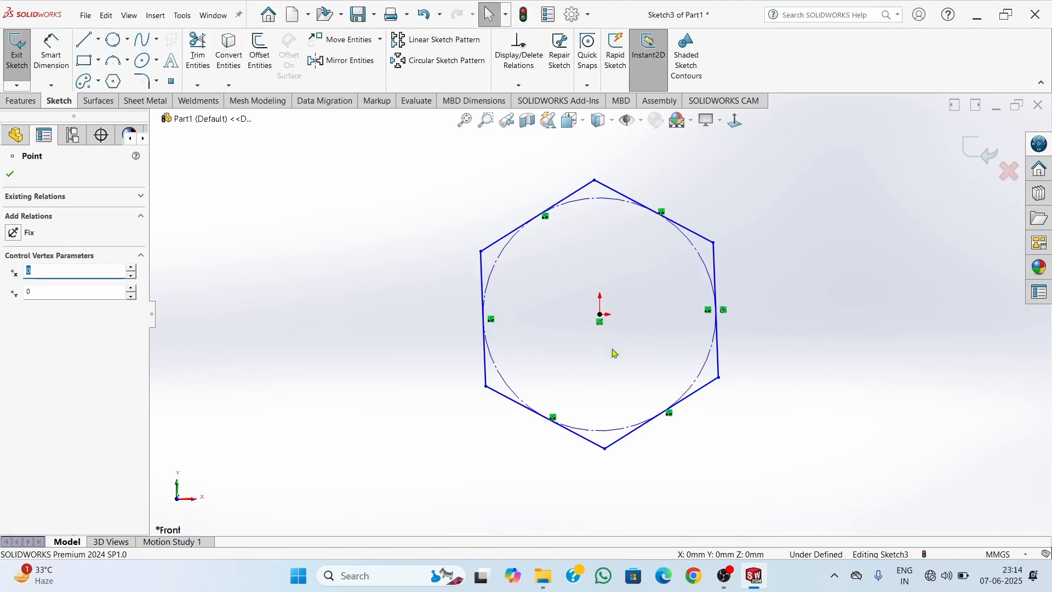
pyautogui.keyDown('ctrl'); pyautogui.click(605, 449); pyautogui.keyUp('ctrl')
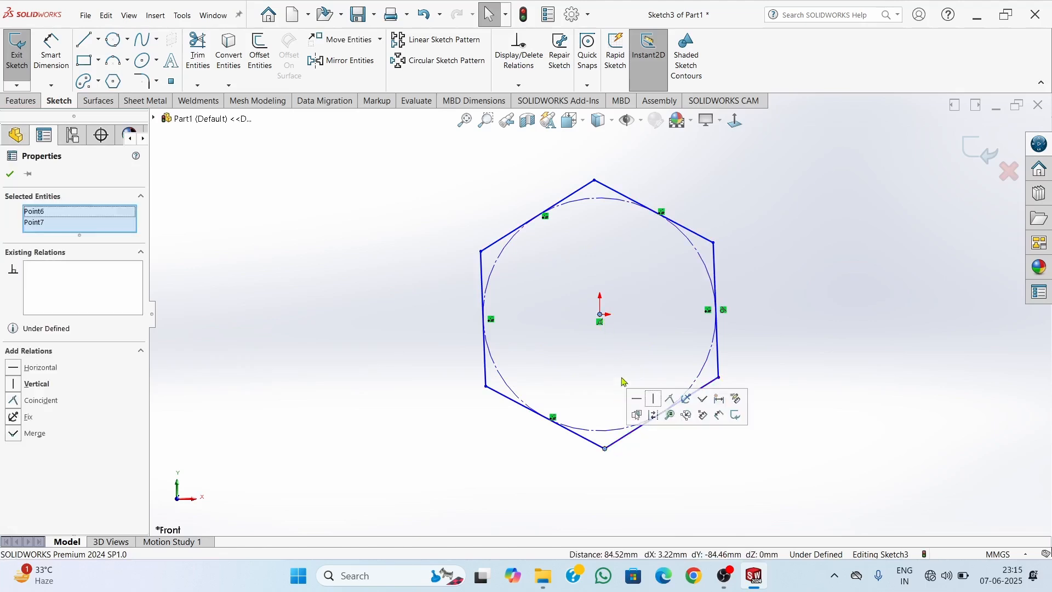
pyautogui.click(654, 399)
pyautogui.click(827, 294)
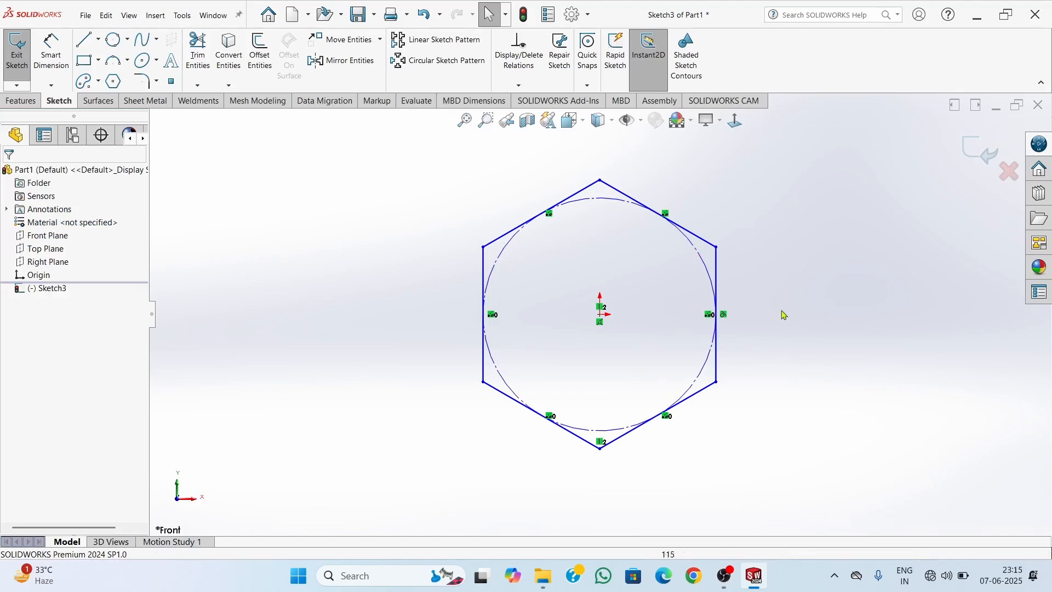
# Dimension the diameter of the hexagon's inscribed construction circle as 140 mm
pyautogui.moveTo(820, 328); pyautogui.dragTo(825, 312, button='right')
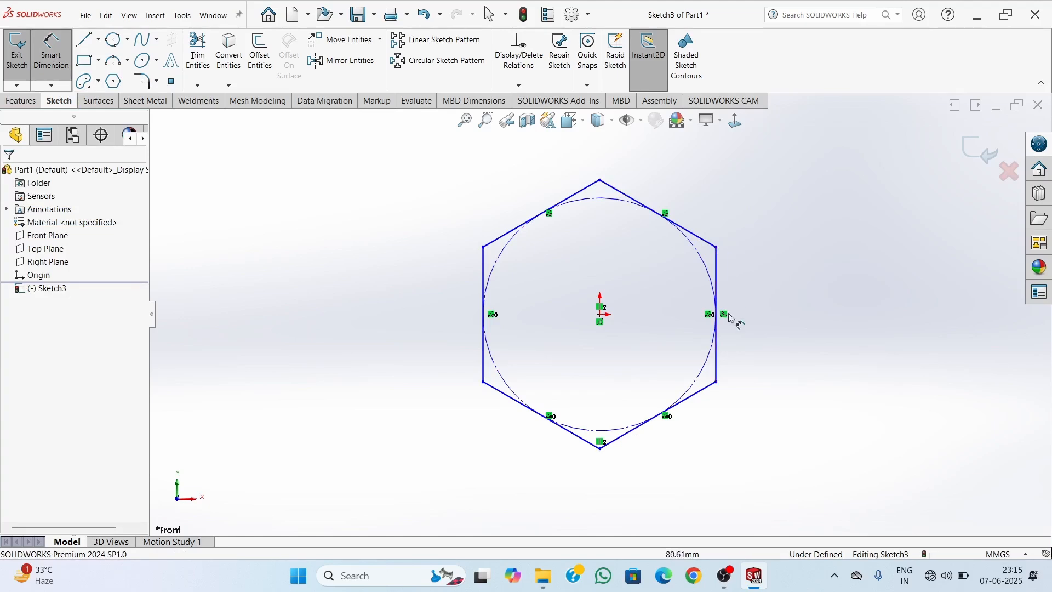
pyautogui.click(702, 260)
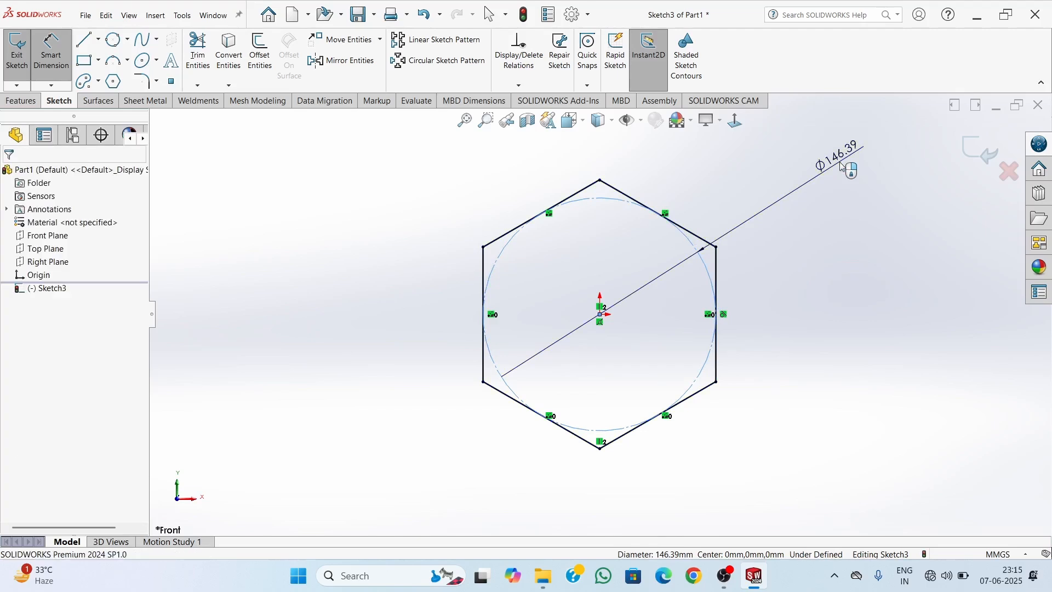
pyautogui.click(840, 163)
pyautogui.write('140')
pyautogui.press('Return')
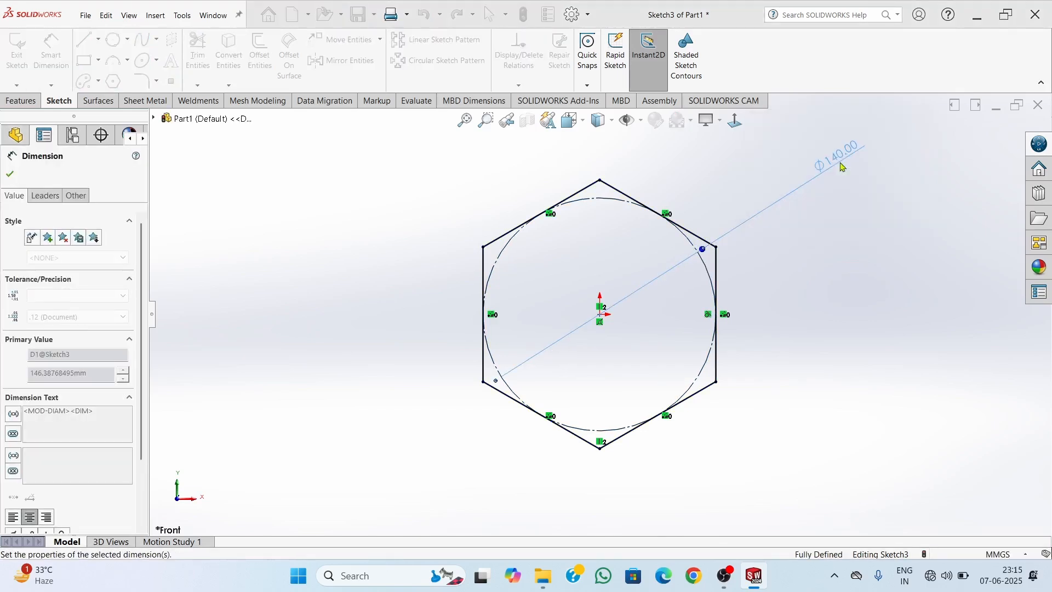
pyautogui.press('Escape')
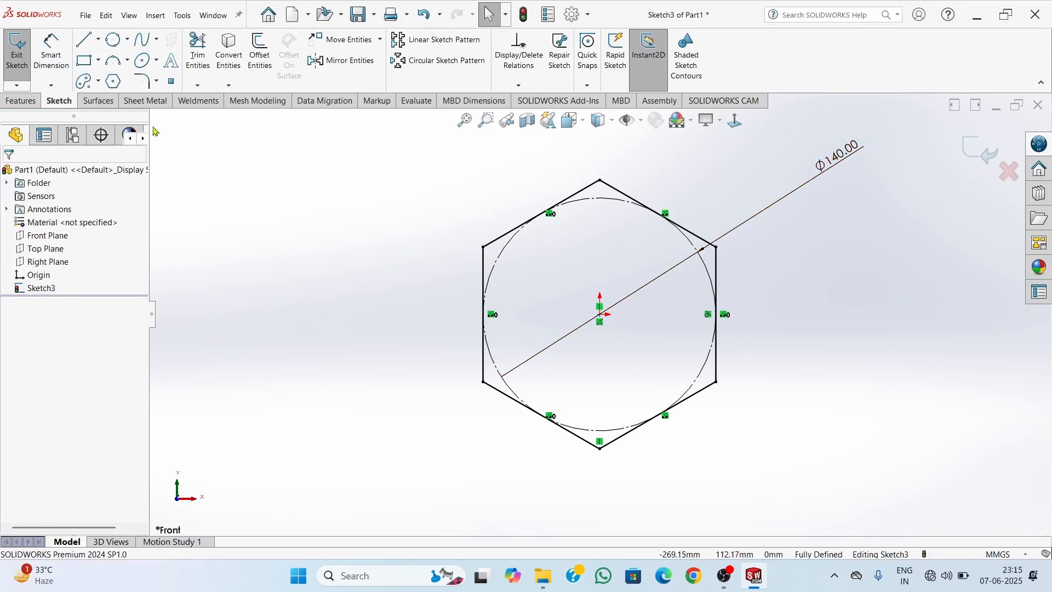
# Delete the hexagon, its inscribed circle and its dimension from the sketch
pyautogui.click(157, 82)
pyautogui.moveTo(345, 195)
pyautogui.mouseDown()
pyautogui.moveTo(847, 155)
pyautogui.moveTo(811, 512)
pyautogui.moveTo(390, 471)
pyautogui.moveTo(378, 437)
pyautogui.mouseUp()
pyautogui.press('Delete')
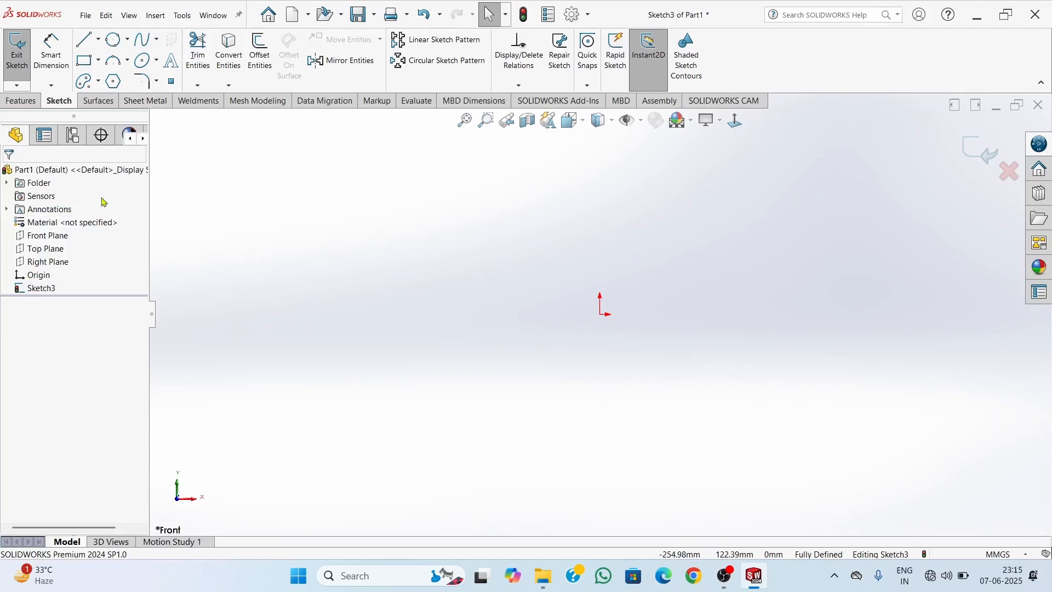
# Draw a corner rectangle about 171 mm wide and 52 mm high, extending right and down from the origin
pyautogui.click(84, 61)
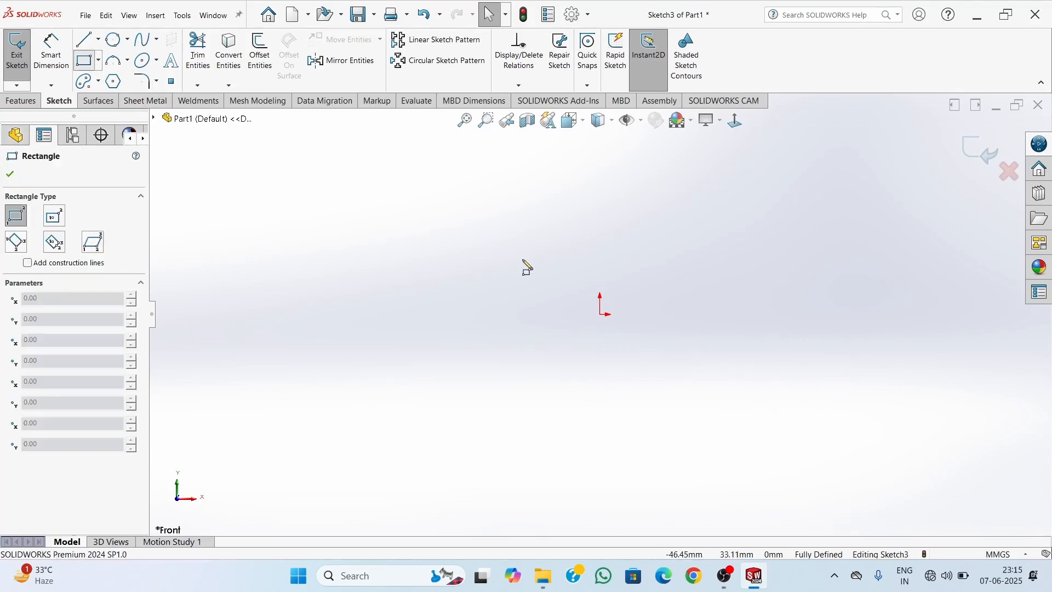
pyautogui.click(600, 314)
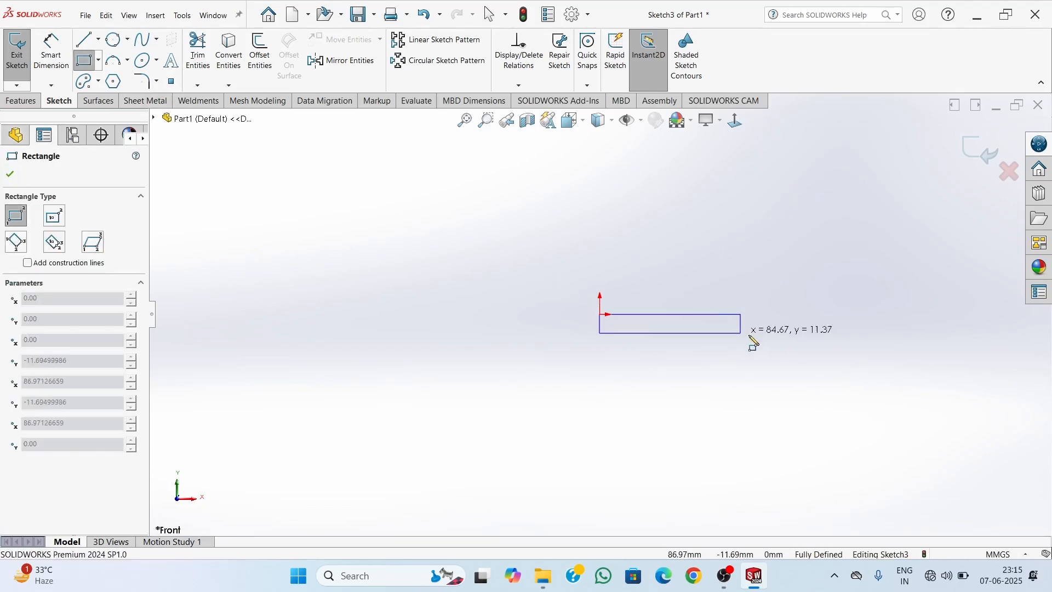
pyautogui.click(883, 401)
pyautogui.press('Escape')
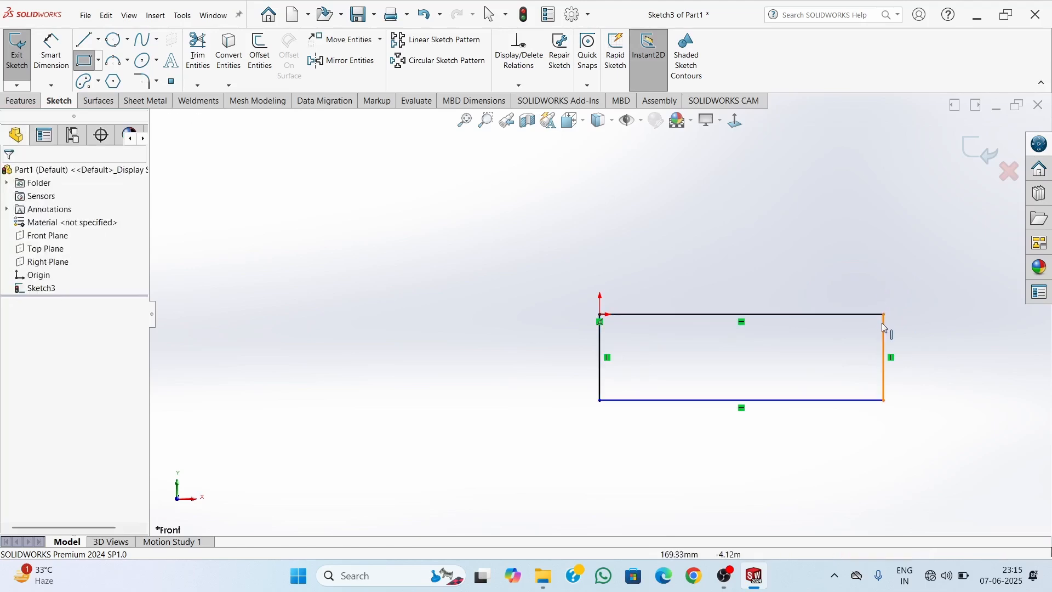
pyautogui.scroll(2, 877, 334)
pyautogui.scroll(-2, 843, 387)
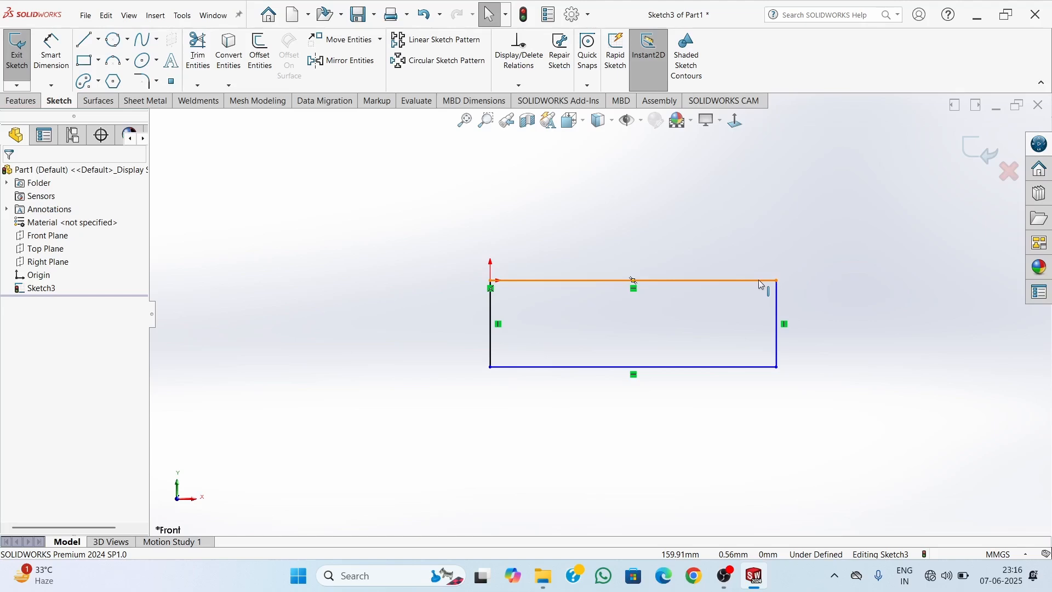
pyautogui.scroll(-1, 759, 281)
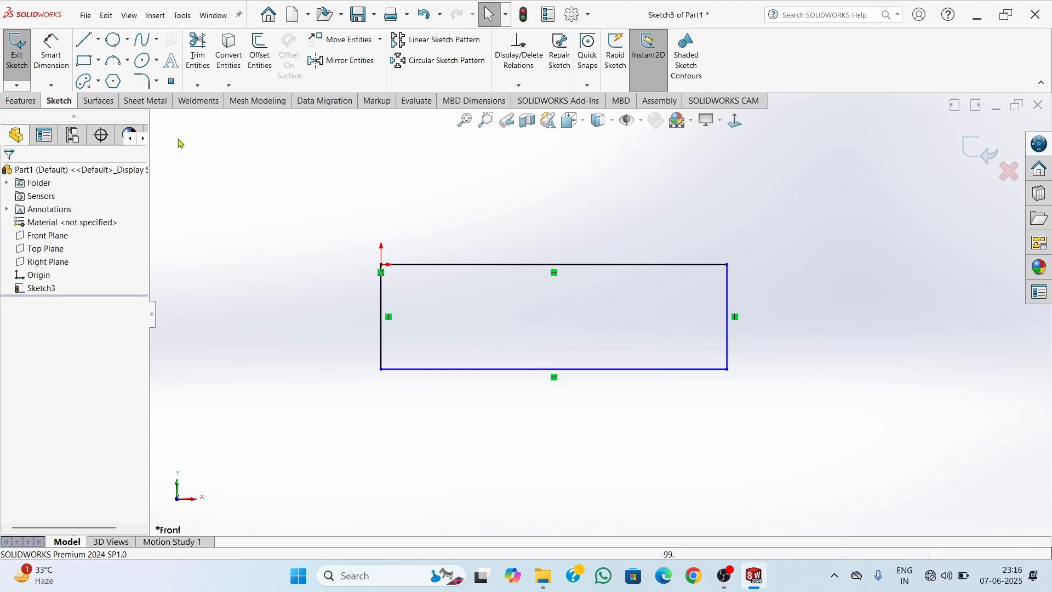
# Round all four corners of the rectangle with 20 mm sketch fillets, keeping constrained corners
pyautogui.click(144, 81)
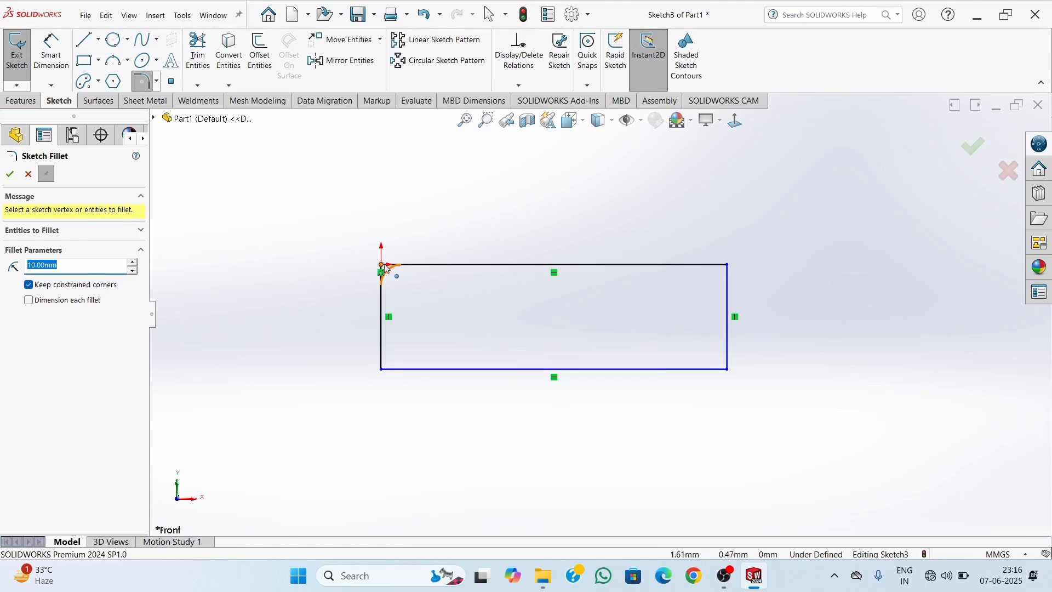
pyautogui.doubleClick(88, 269)
pyautogui.doubleClick(88, 270)
pyautogui.write('20')
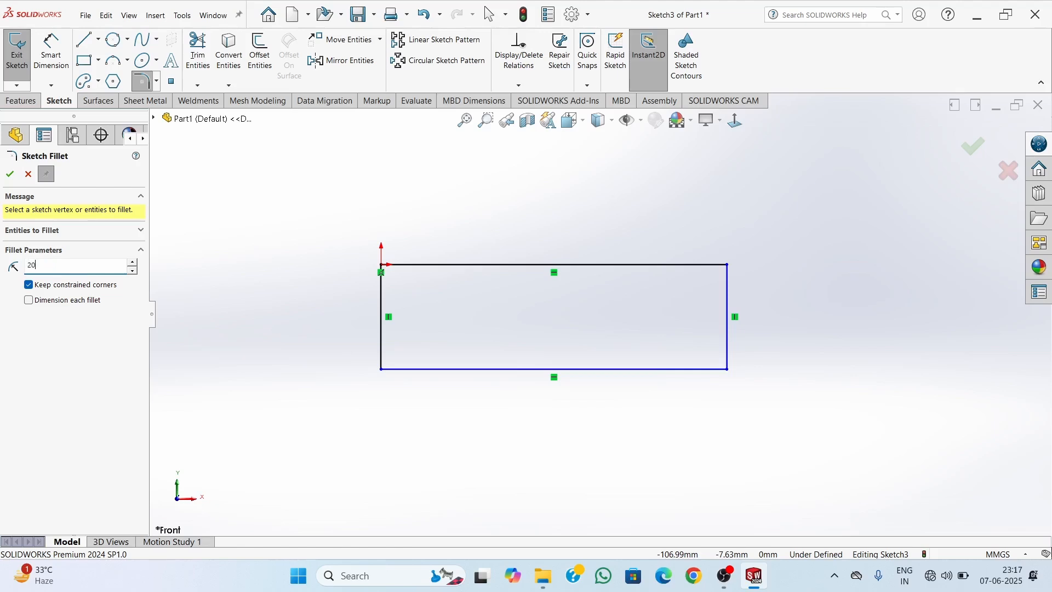
pyautogui.click(382, 268)
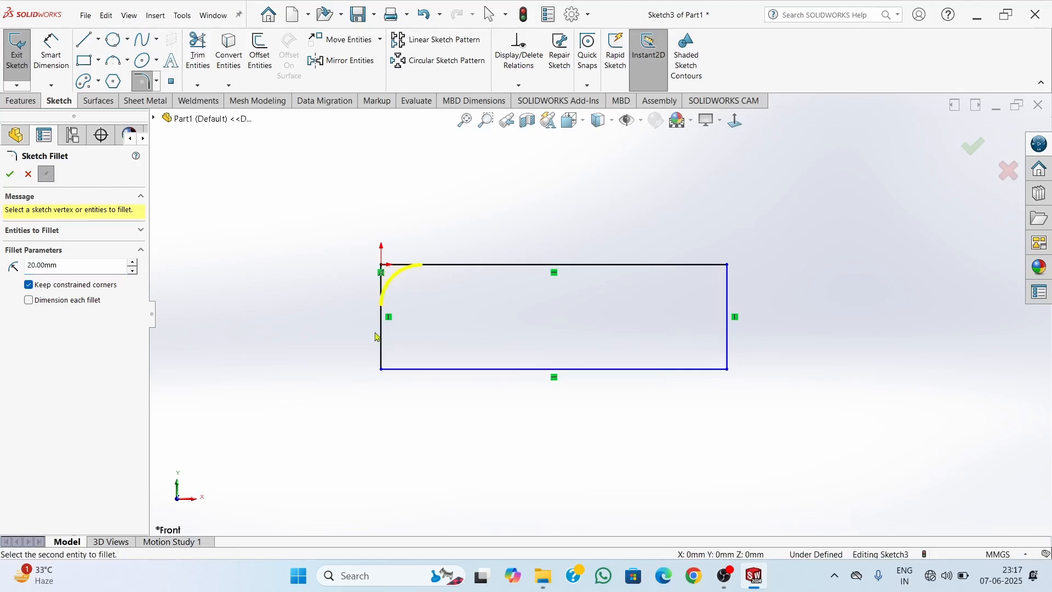
pyautogui.click(382, 370)
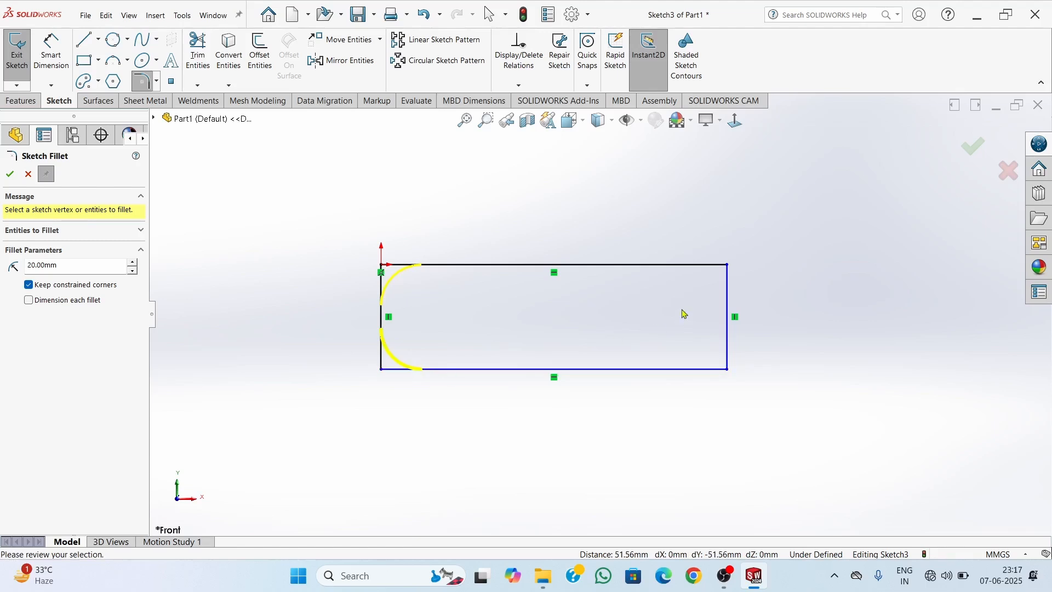
pyautogui.click(731, 268)
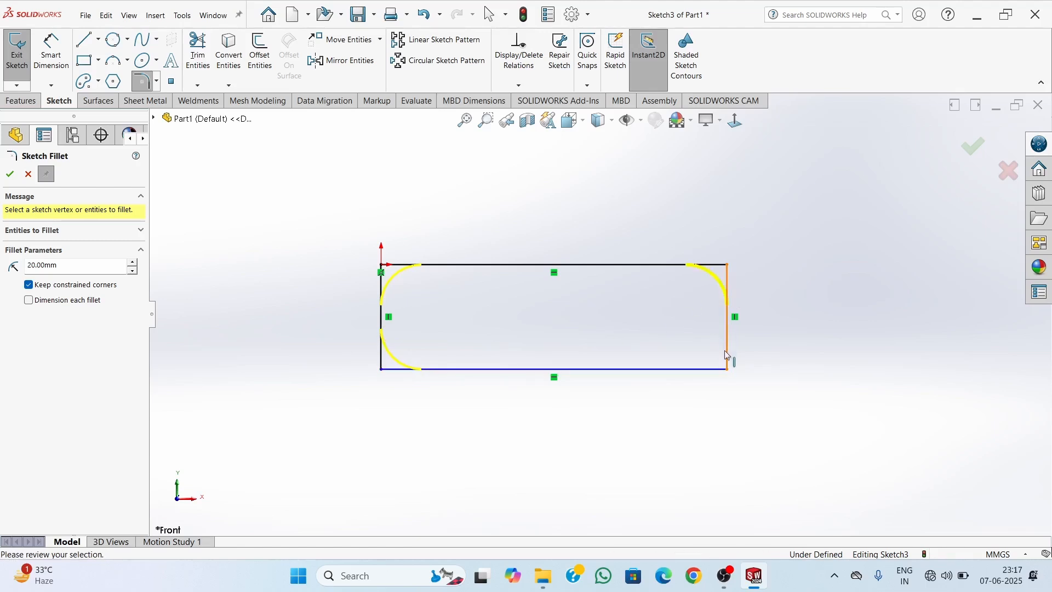
pyautogui.click(730, 371)
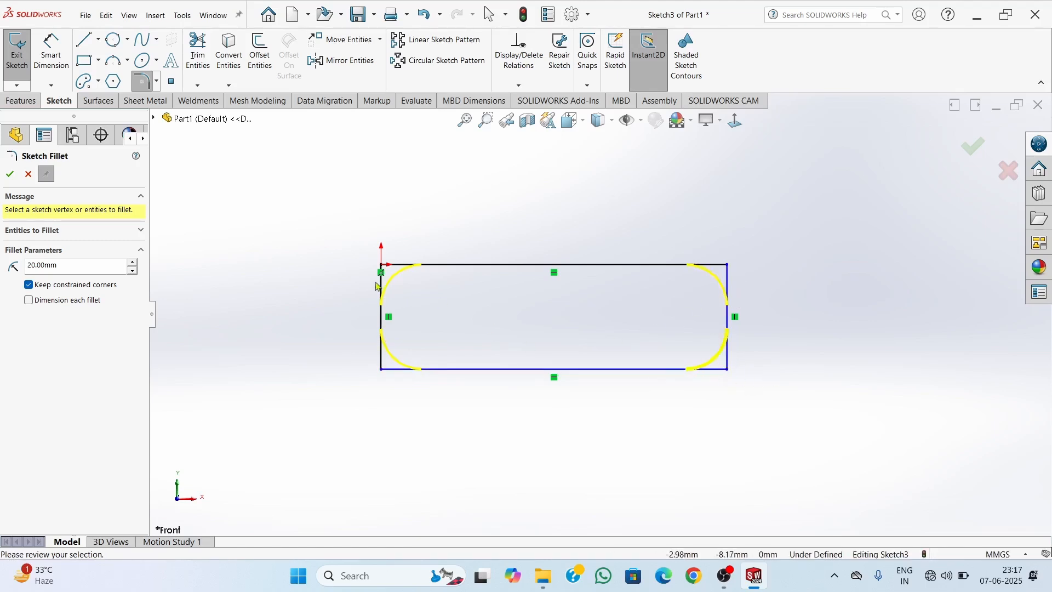
pyautogui.click(17, 174)
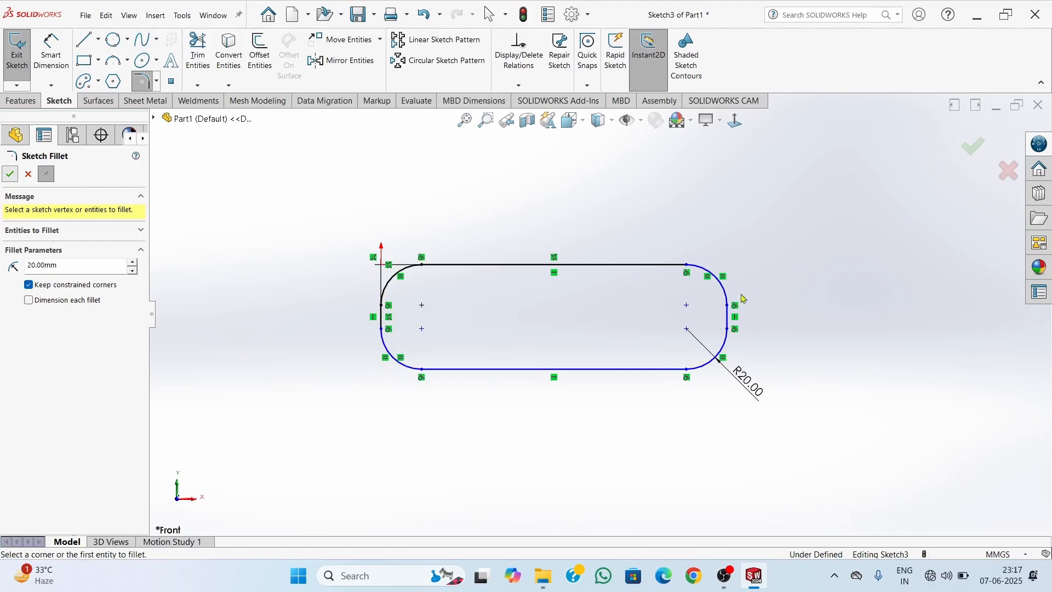
pyautogui.press('Escape')
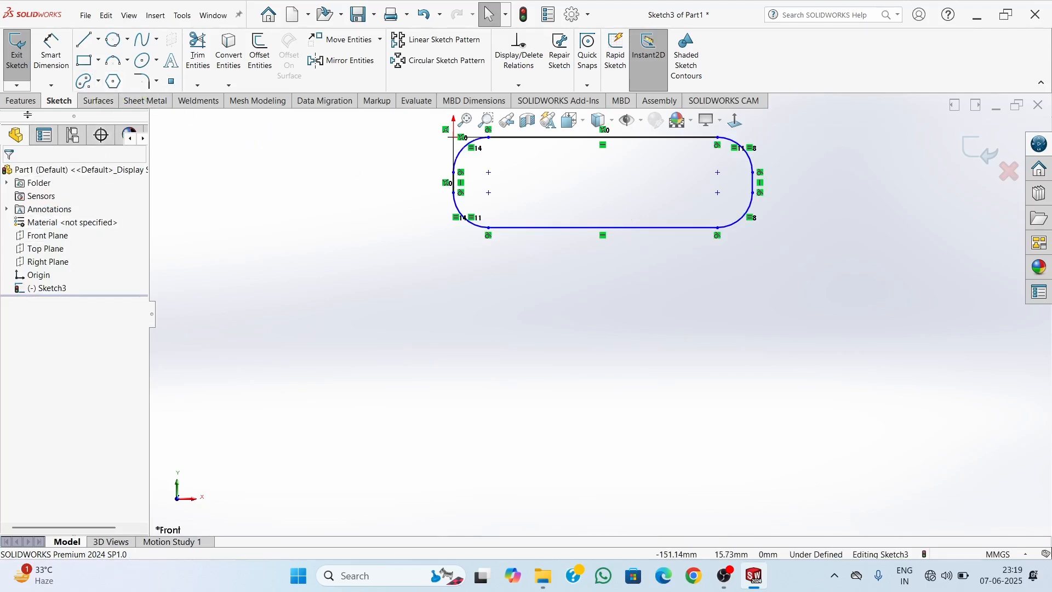
# Draw a second corner rectangle about 173 mm wide and 86 mm high below the filleted rectangle
pyautogui.click(85, 61)
pyautogui.click(467, 281)
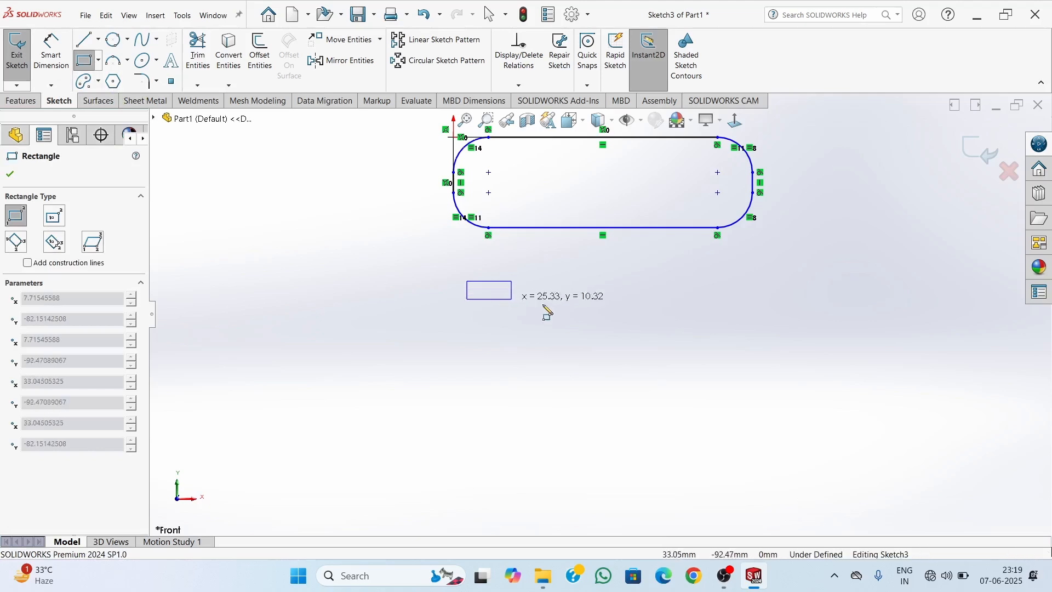
pyautogui.click(770, 433)
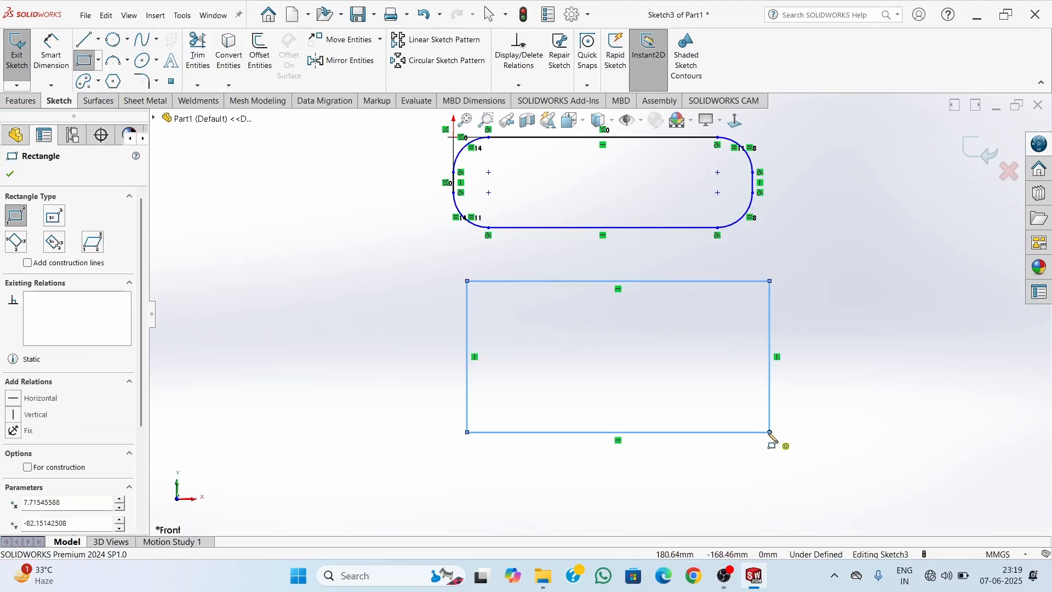
pyautogui.press('Escape')
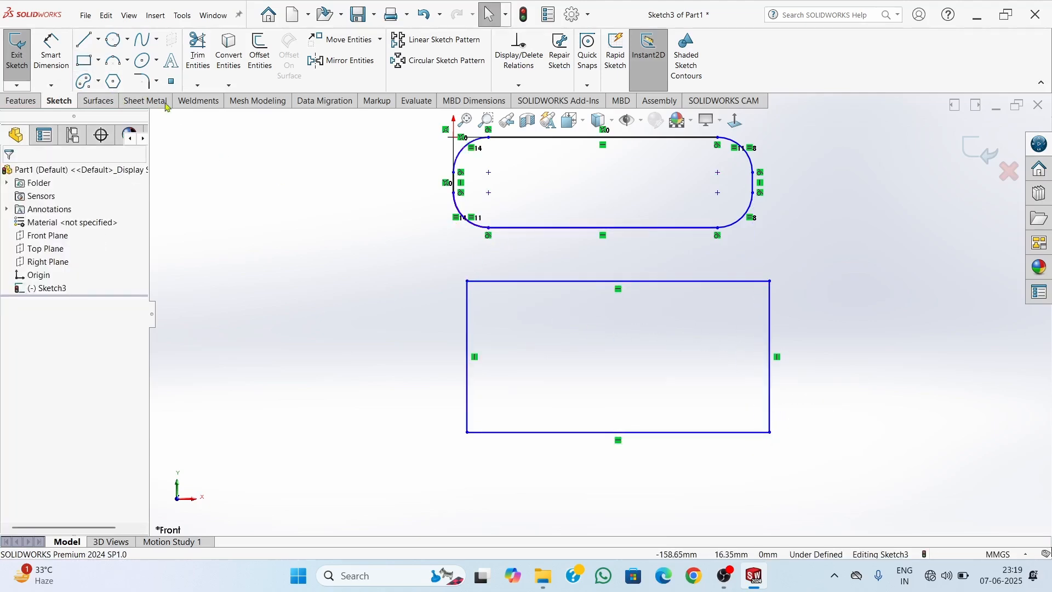
# Chamfer all four corners of the second rectangle with 10 mm equal distance-distance sketch chamfers
pyautogui.click(157, 81)
pyautogui.click(179, 113)
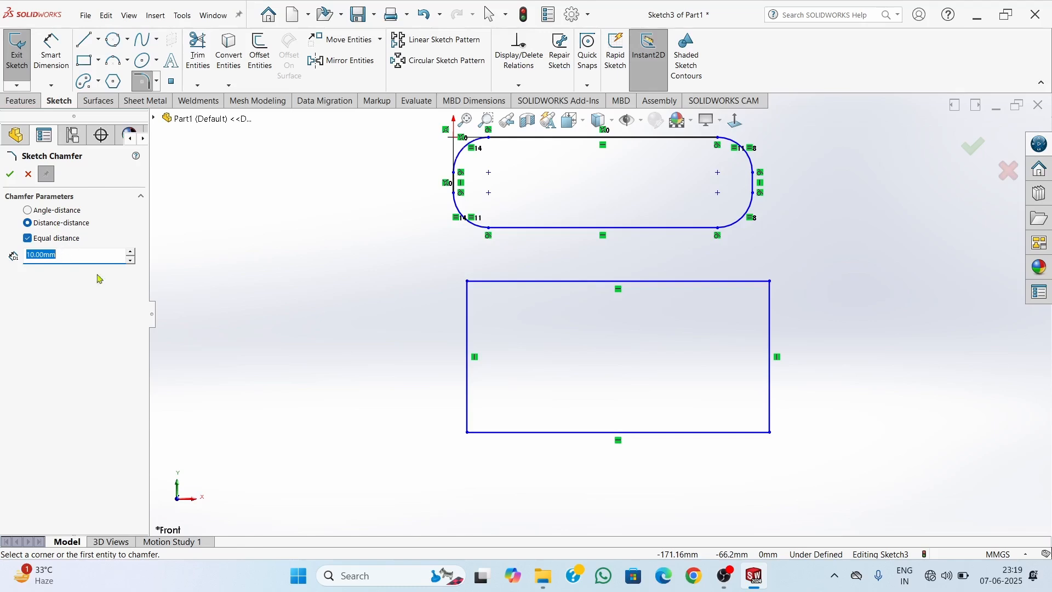
pyautogui.click(468, 282)
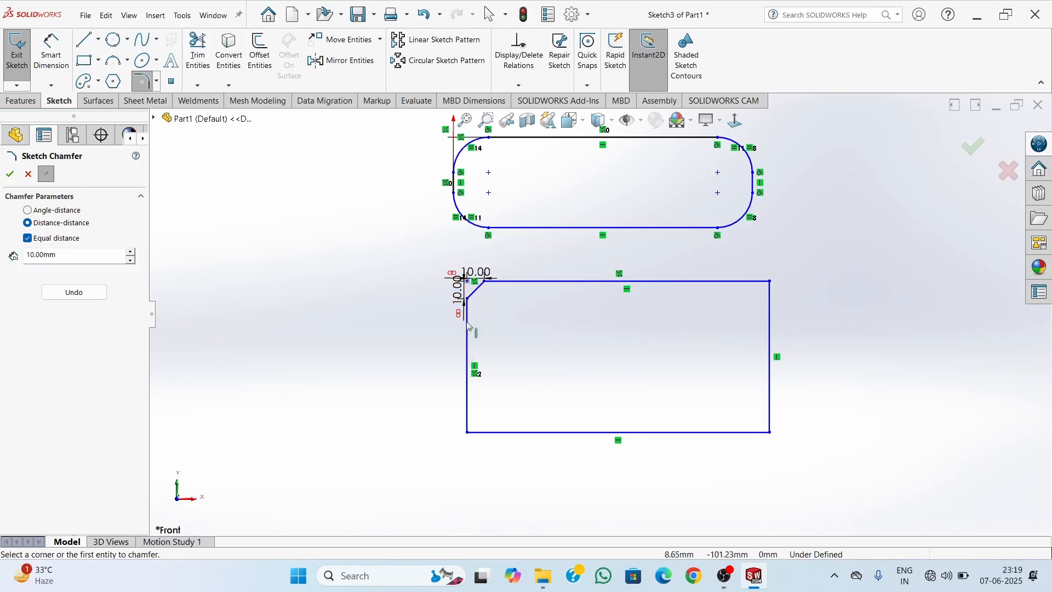
pyautogui.click(467, 432)
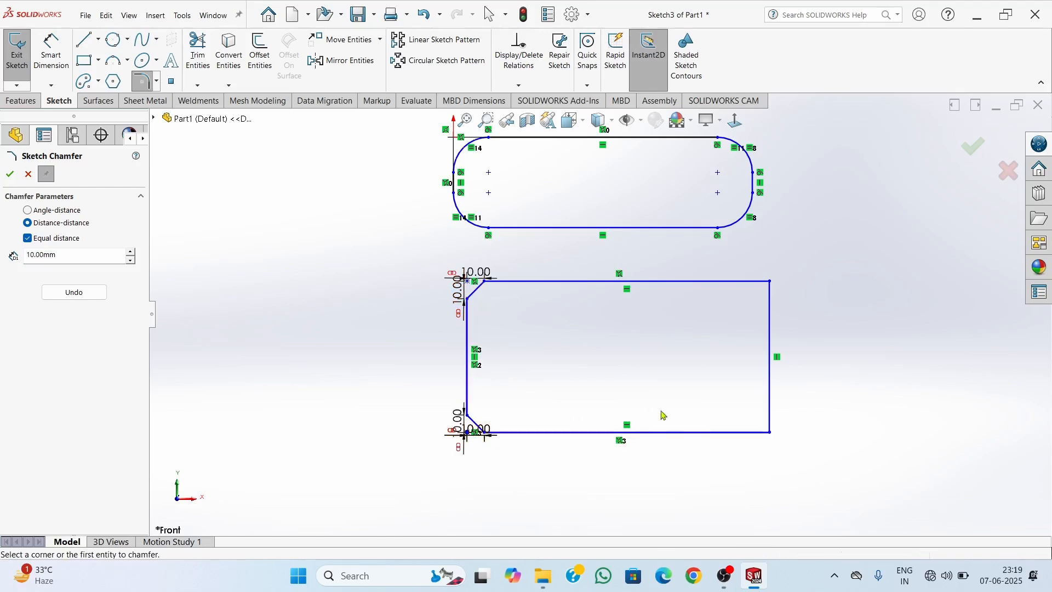
pyautogui.click(770, 436)
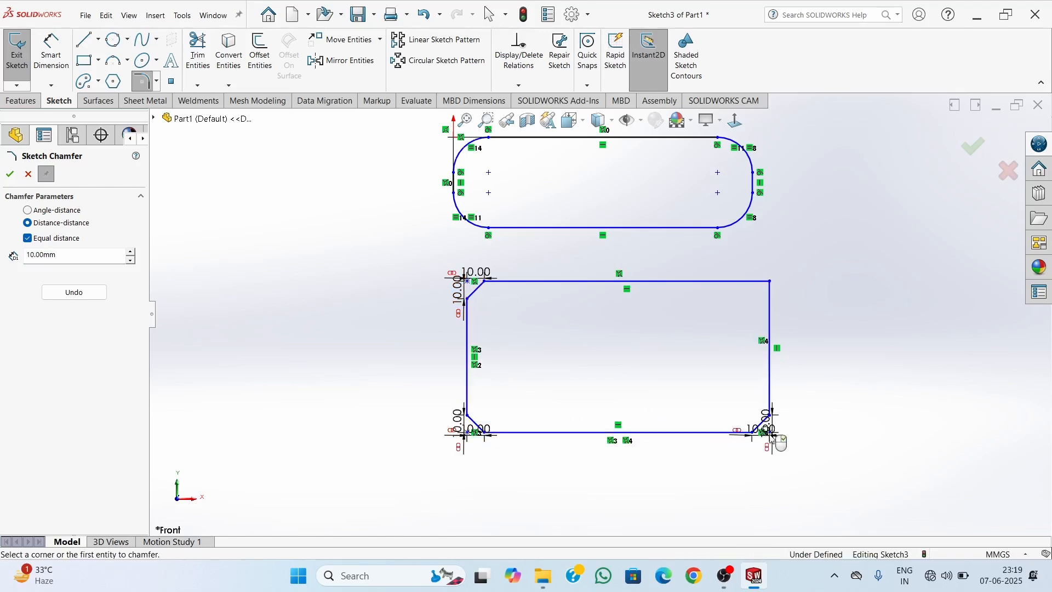
pyautogui.click(771, 282)
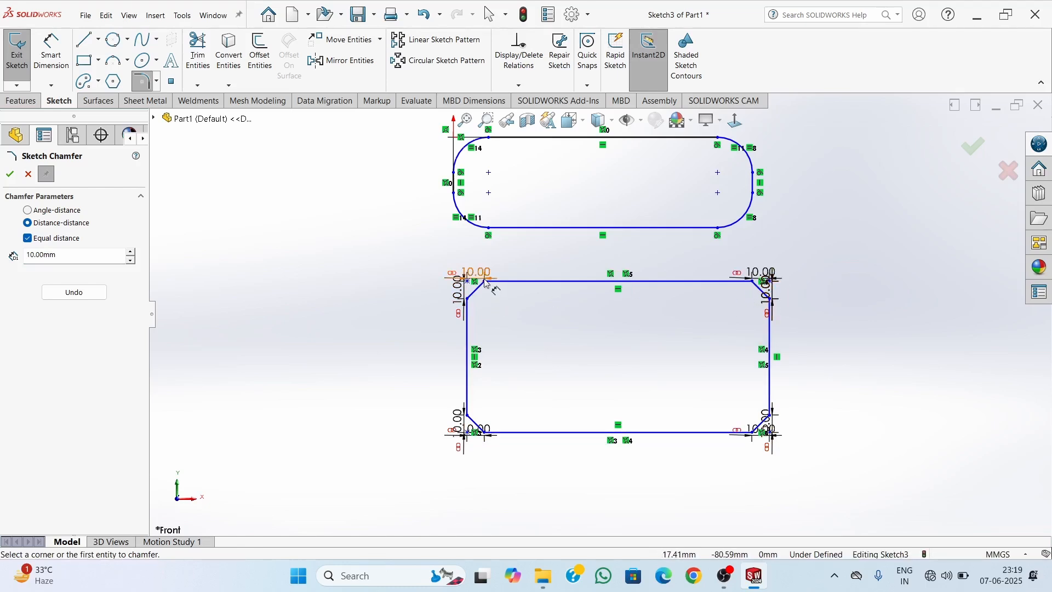
# Examine the distance dimensions on the upper-left and upper-right chamfers of the second rectangle
pyautogui.scroll(-5, 496, 298)
pyautogui.scroll(-4, 515, 299)
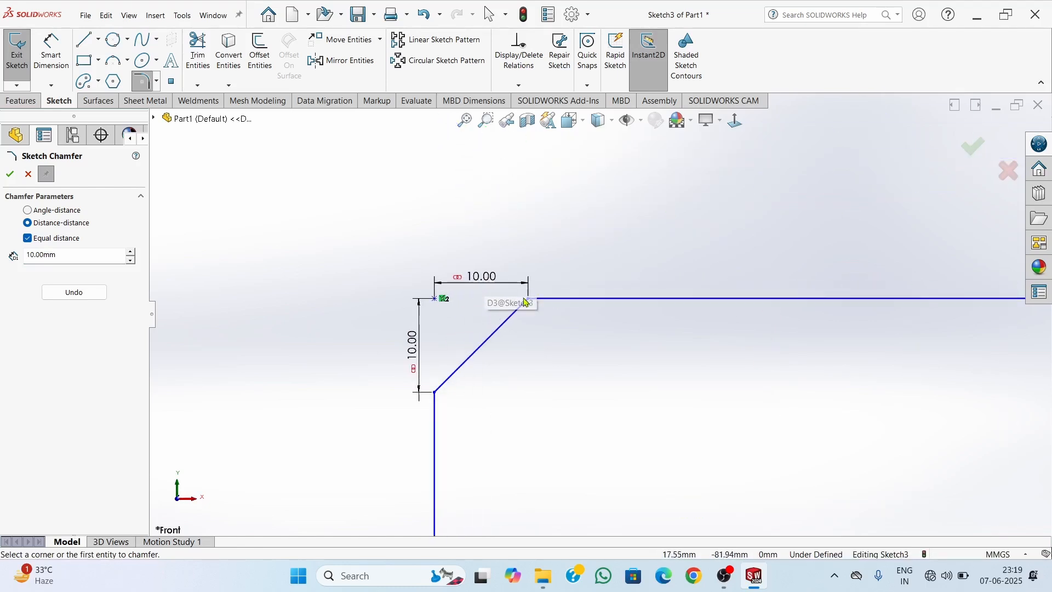
pyautogui.scroll(-4, 483, 301)
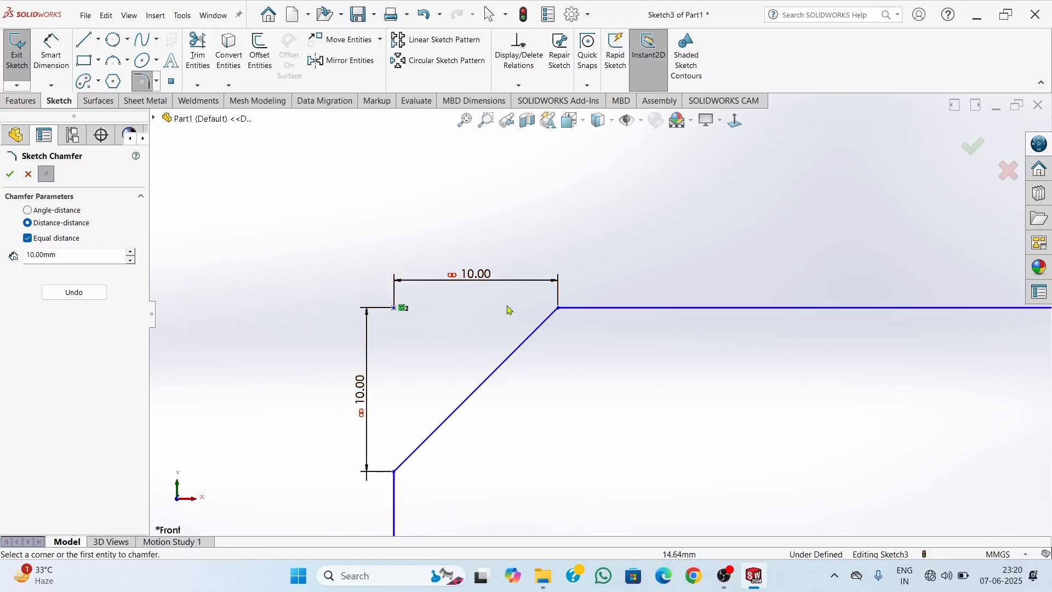
pyautogui.scroll(10, 610, 369)
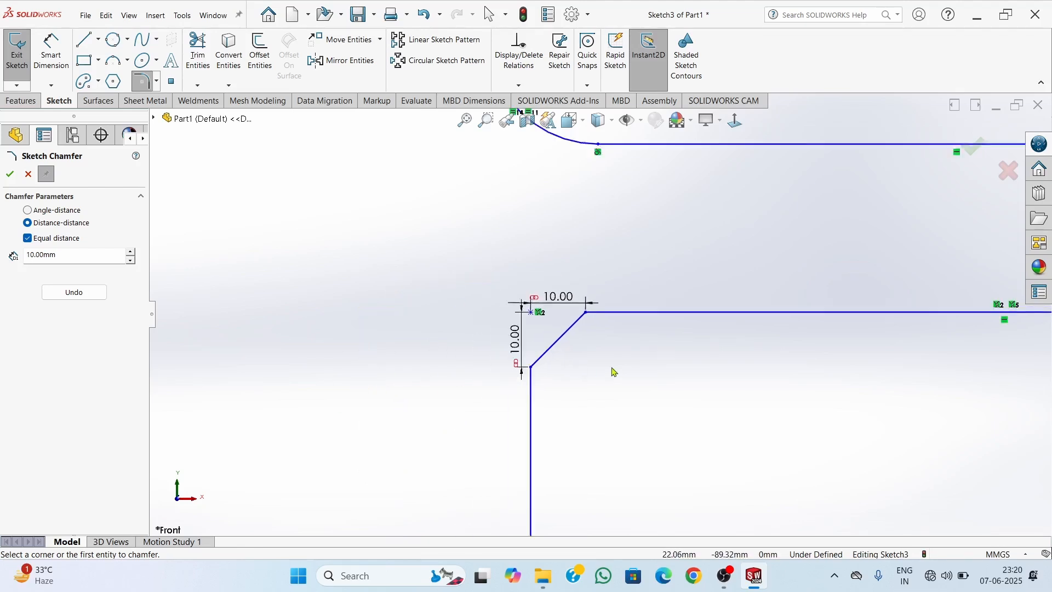
pyautogui.scroll(-3, 800, 329)
pyautogui.scroll(-5, 695, 317)
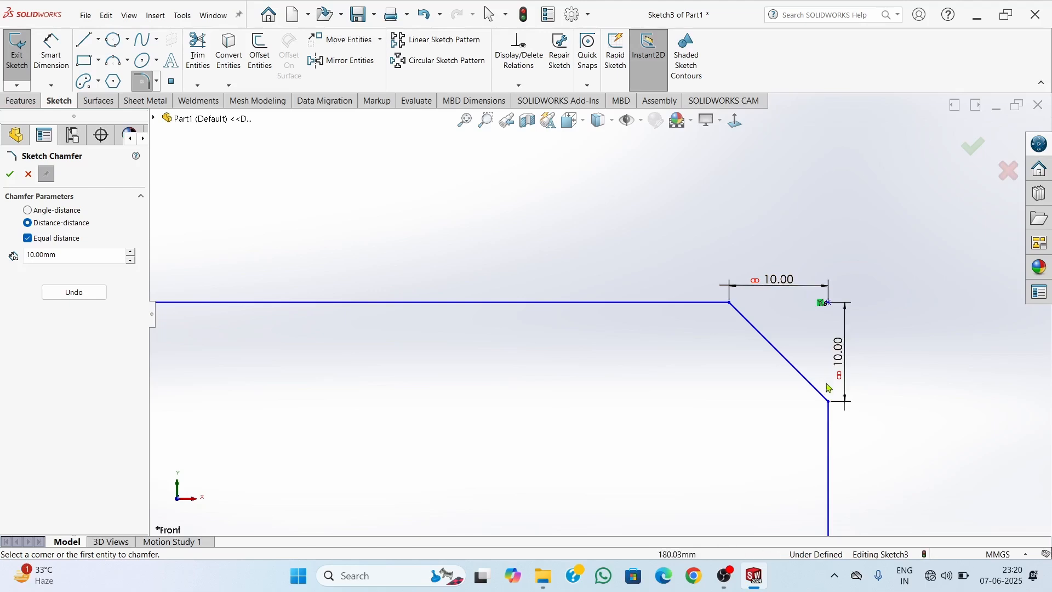
pyautogui.scroll(8, 528, 433)
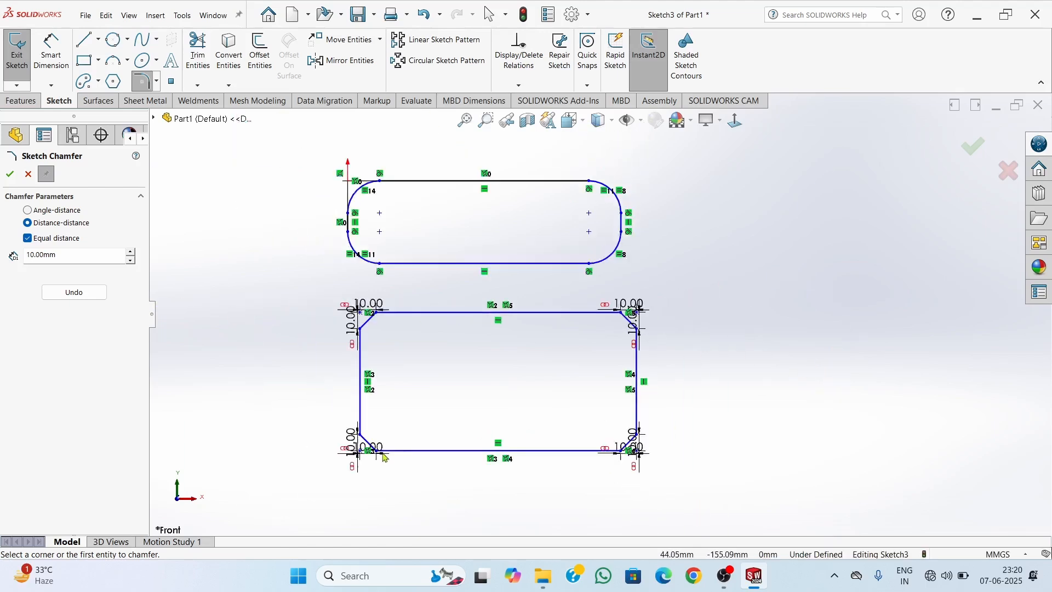
pyautogui.scroll(-5, 545, 444)
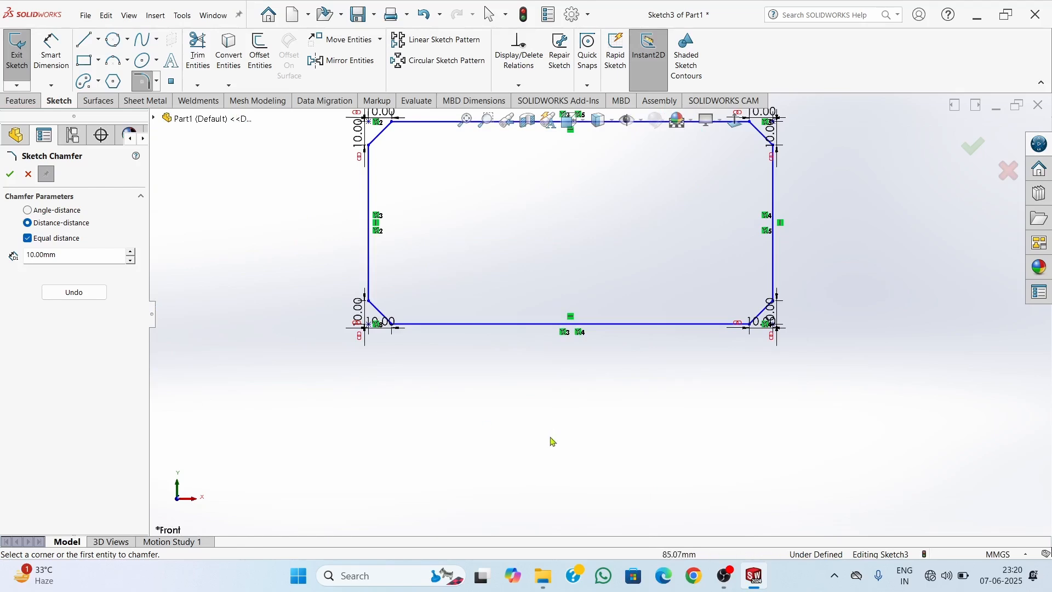
# Draw a corner rectangle about 175 mm wide below the chamfered rectangle and stretch it taller by moving its lower edge down
pyautogui.scroll(2, 552, 439)
pyautogui.scroll(-1, 603, 429)
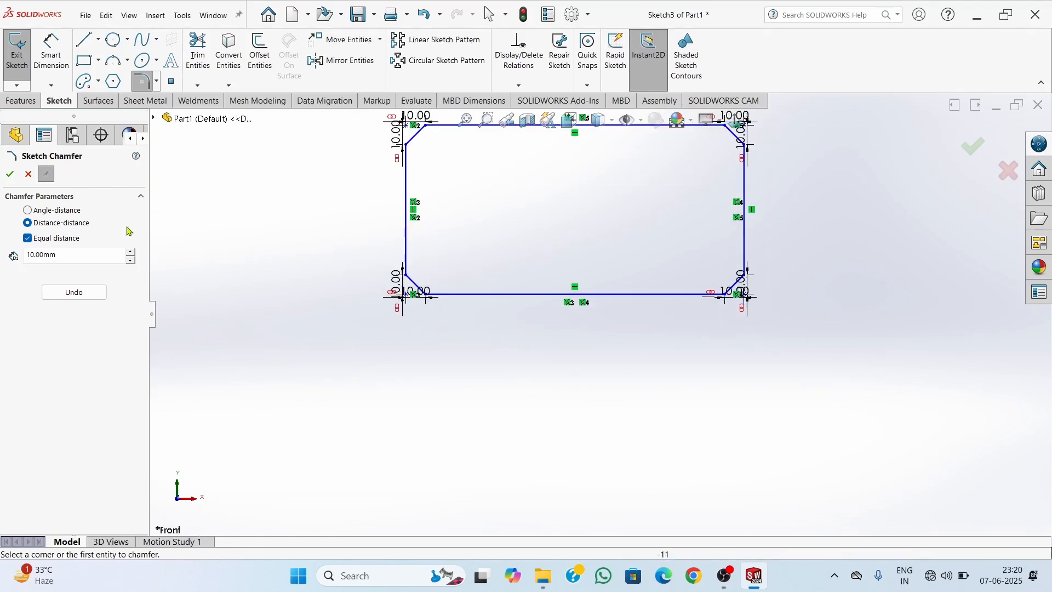
pyautogui.click(85, 60)
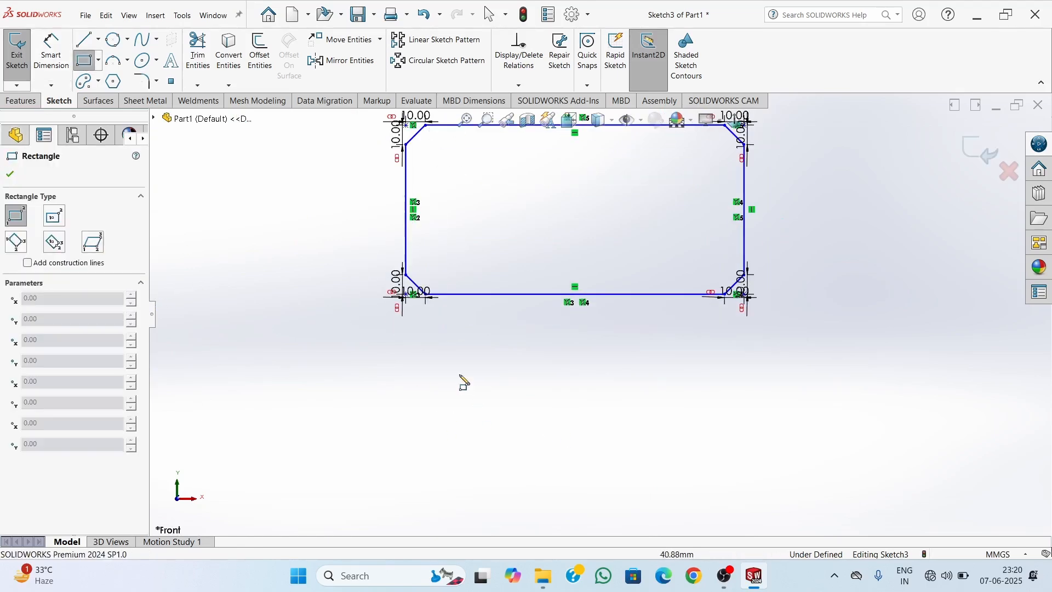
pyautogui.click(405, 369)
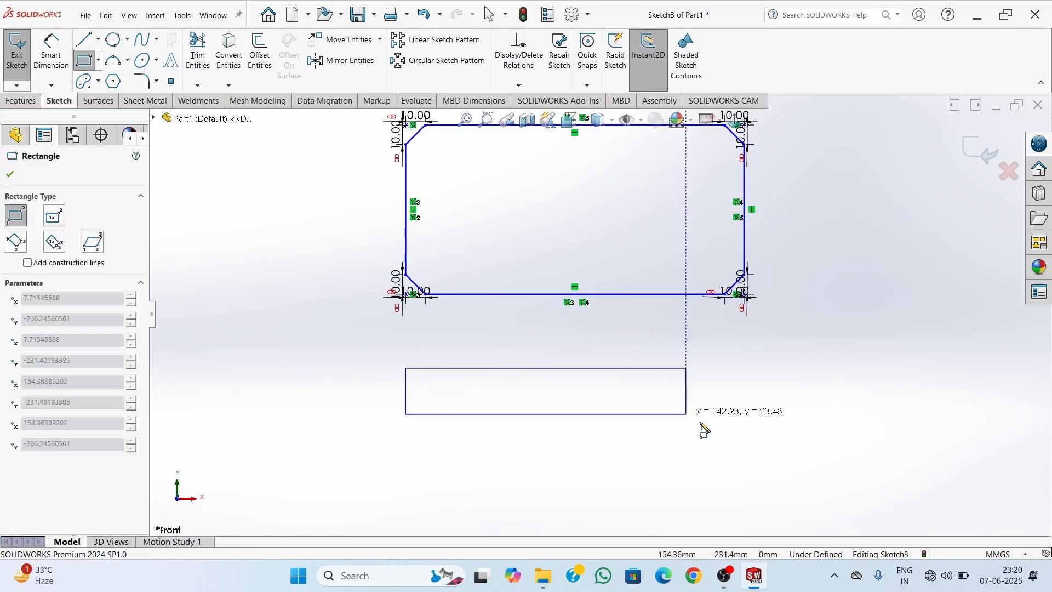
pyautogui.click(748, 436)
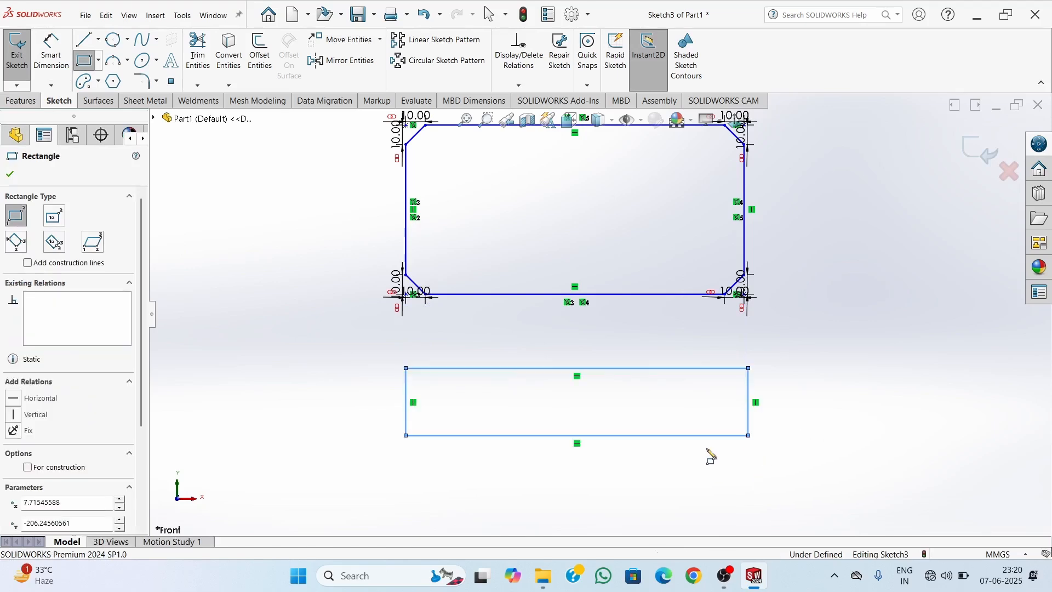
pyautogui.press('Escape')
pyautogui.moveTo(607, 442); pyautogui.dragTo(603, 506)
pyautogui.click(348, 376)
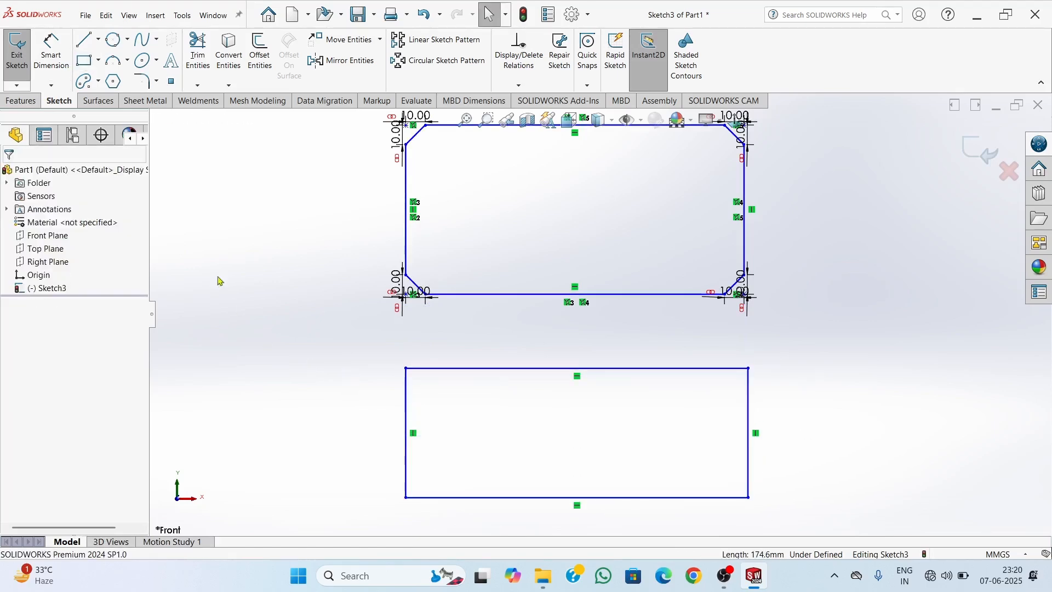
# Chamfer all four corners of the third rectangle with angle-distance sketch chamfers of 5 mm at 45 degrees
pyautogui.click(157, 81)
pyautogui.click(164, 112)
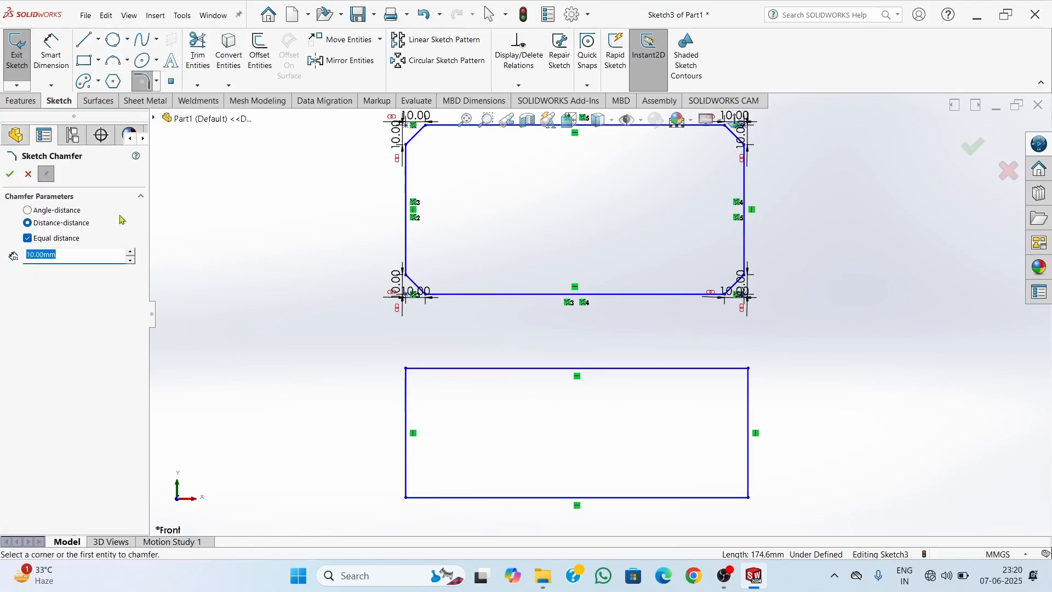
pyautogui.click(44, 212)
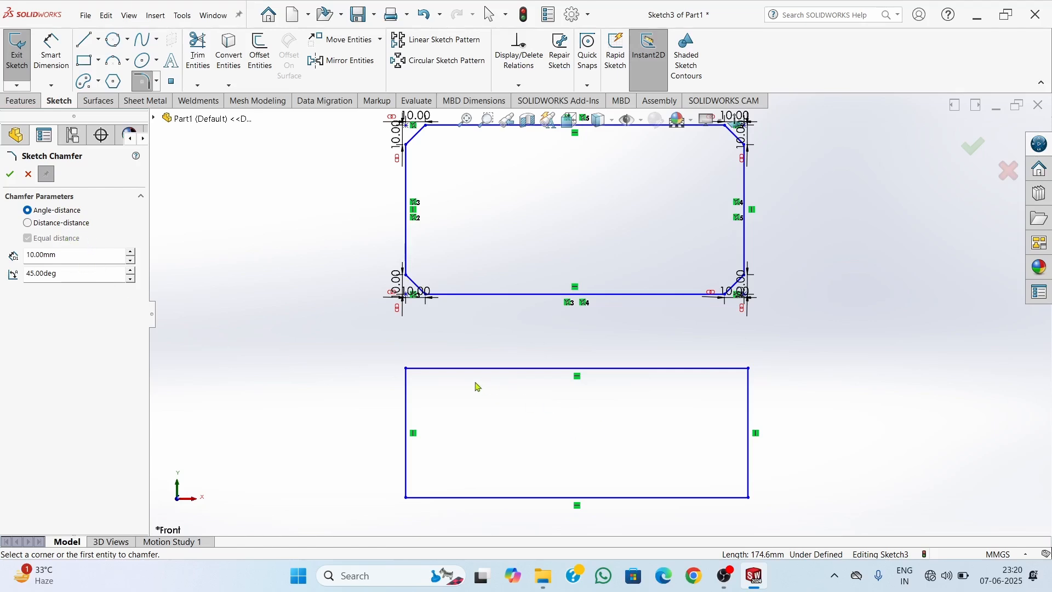
pyautogui.doubleClick(30, 255)
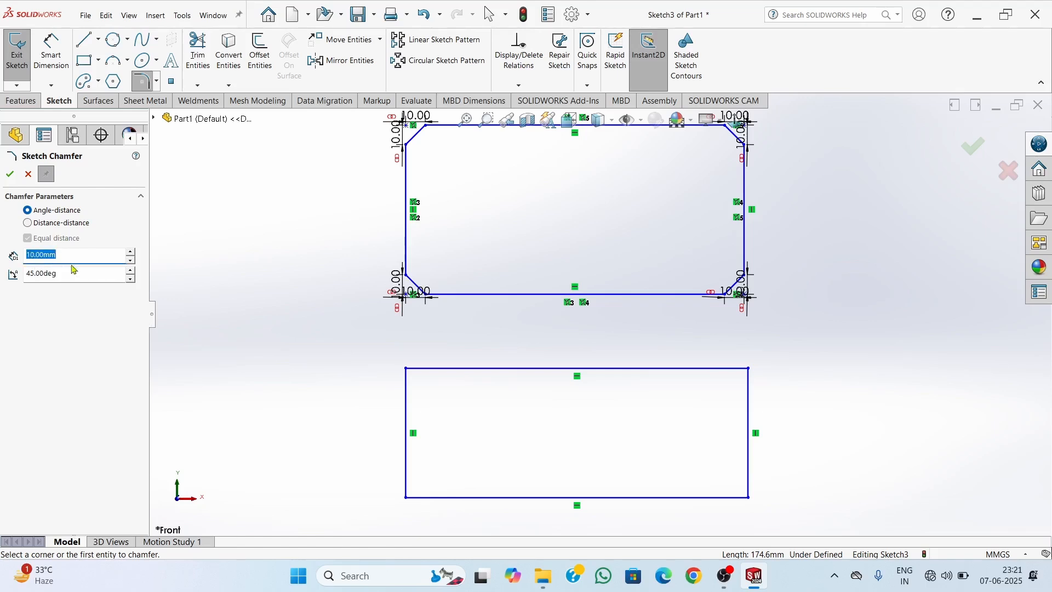
pyautogui.write('5')
pyautogui.click(408, 369)
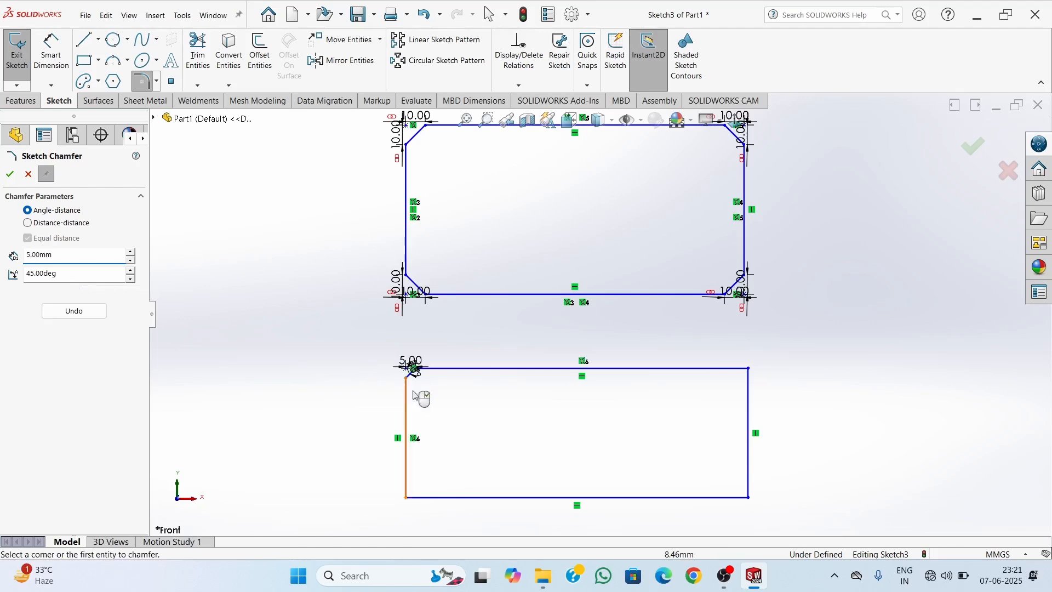
pyautogui.click(413, 498)
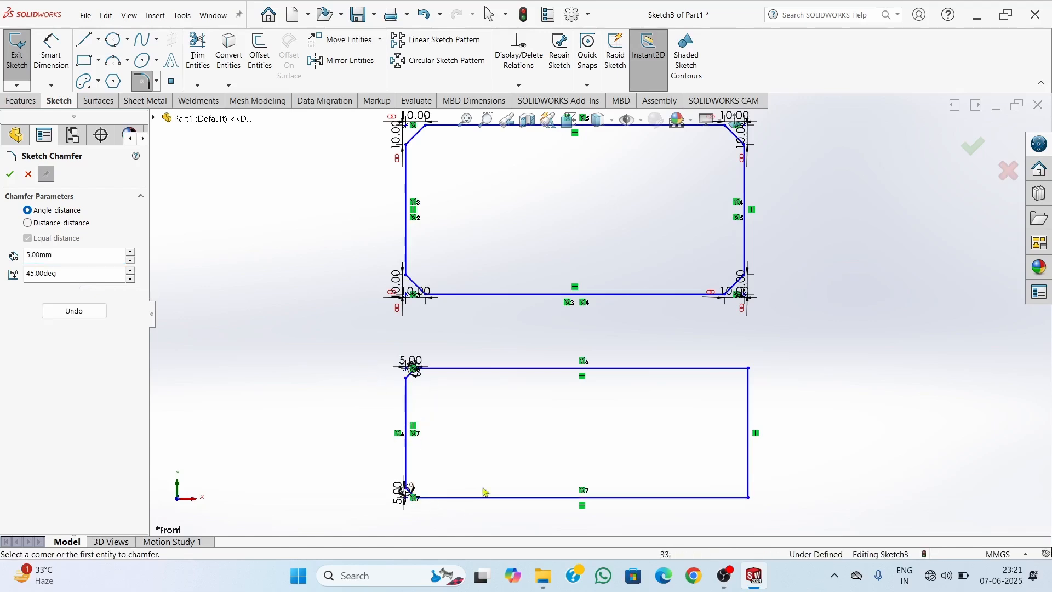
pyautogui.click(750, 370)
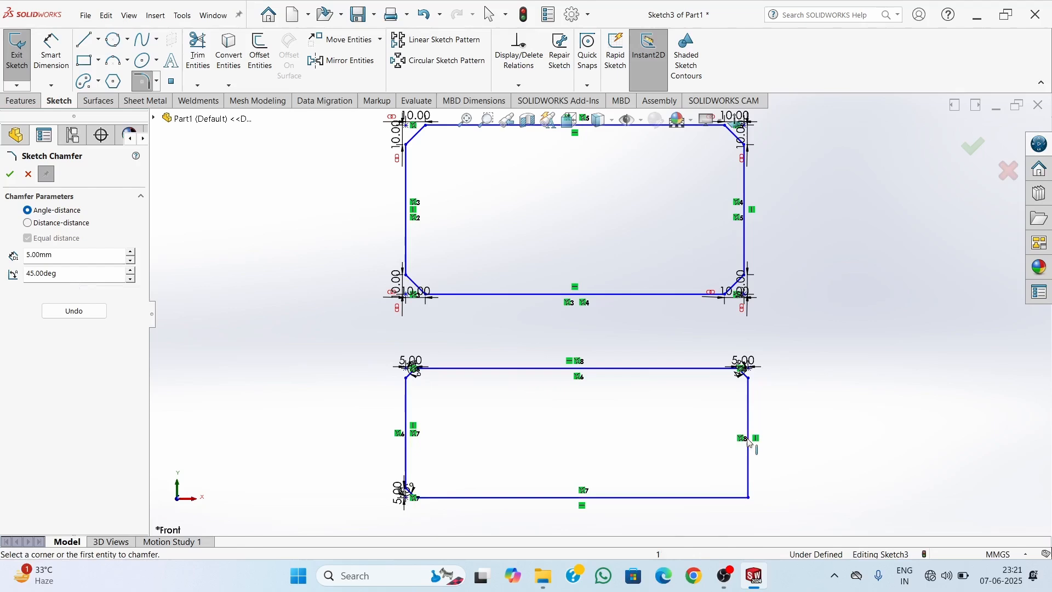
pyautogui.click(750, 500)
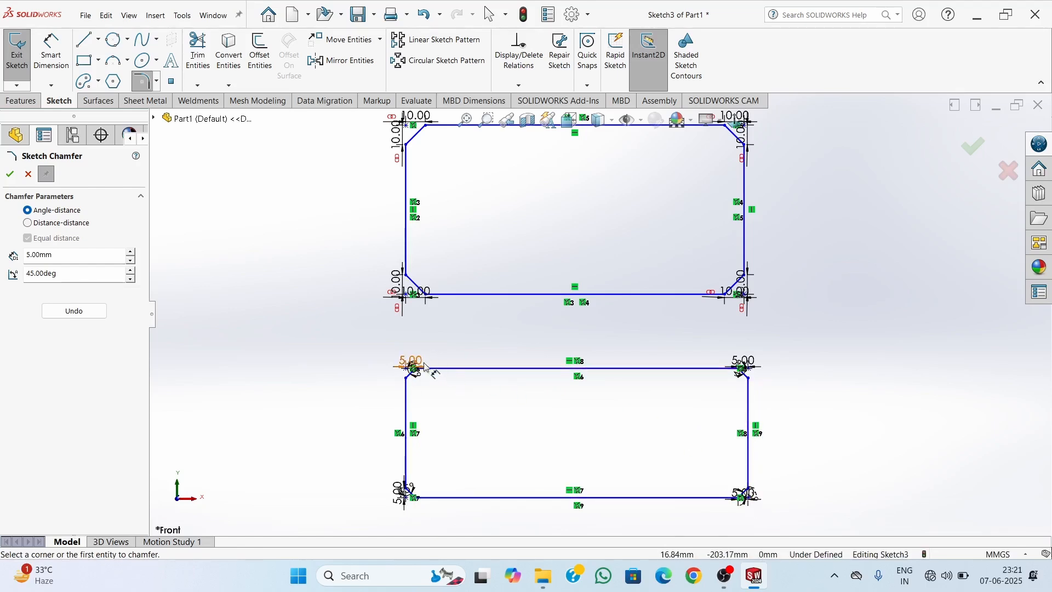
# Examine the distance and angle dimensions of the third rectangle's upper-left chamfer against the chamfer angle setting
pyautogui.scroll(3, 460, 359)
pyautogui.scroll(-5, 548, 350)
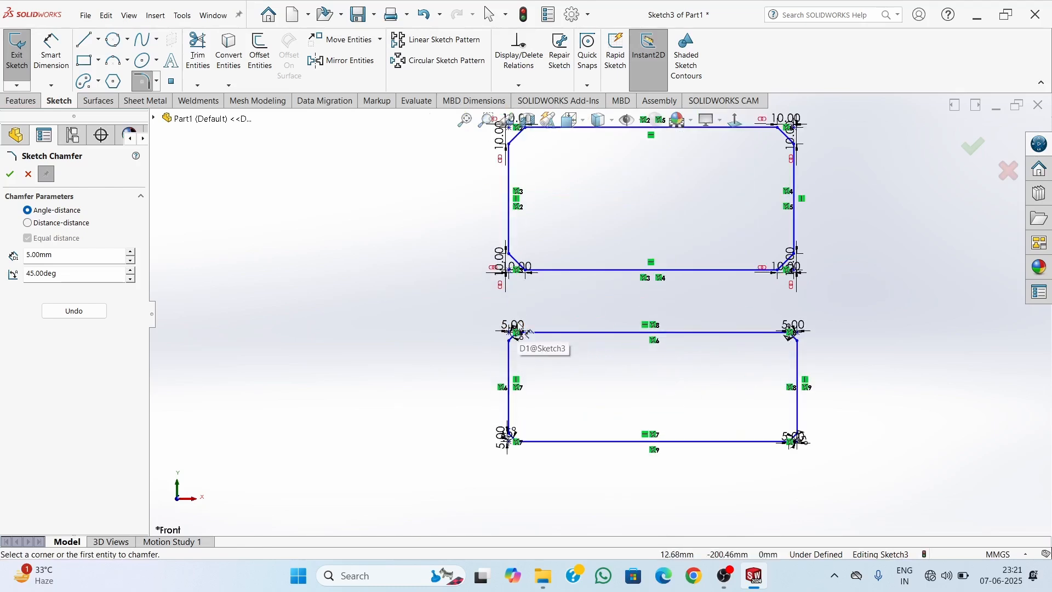
pyautogui.scroll(-4, 548, 351)
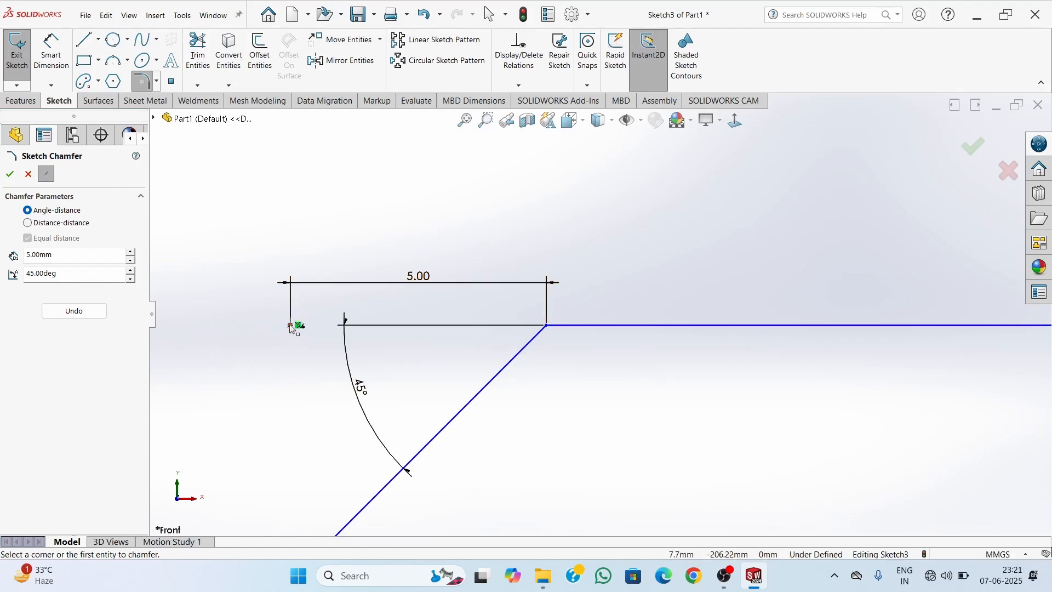
pyautogui.scroll(2, 307, 339)
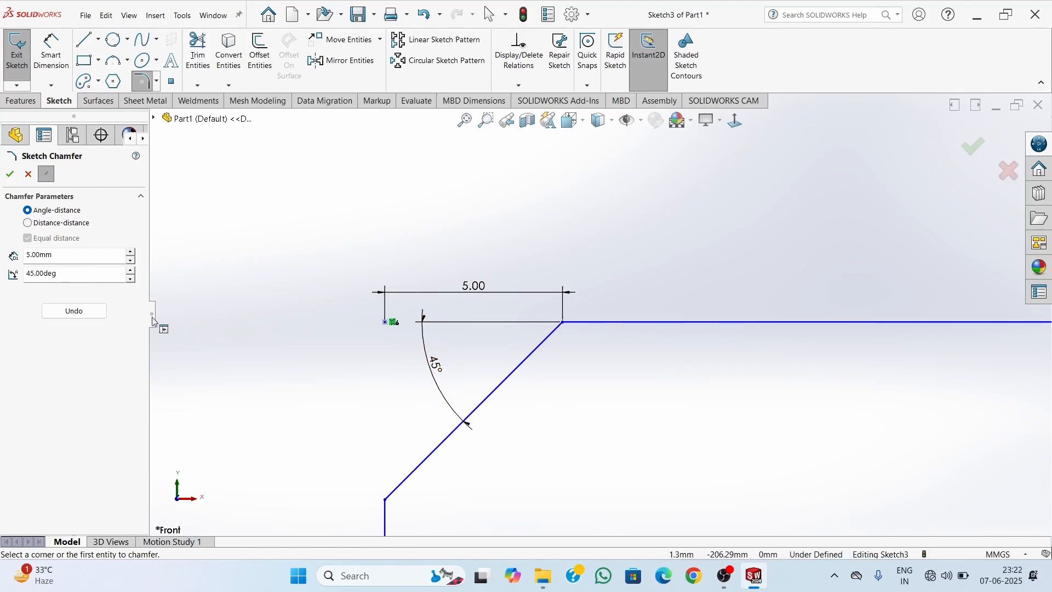
pyautogui.doubleClick(64, 275)
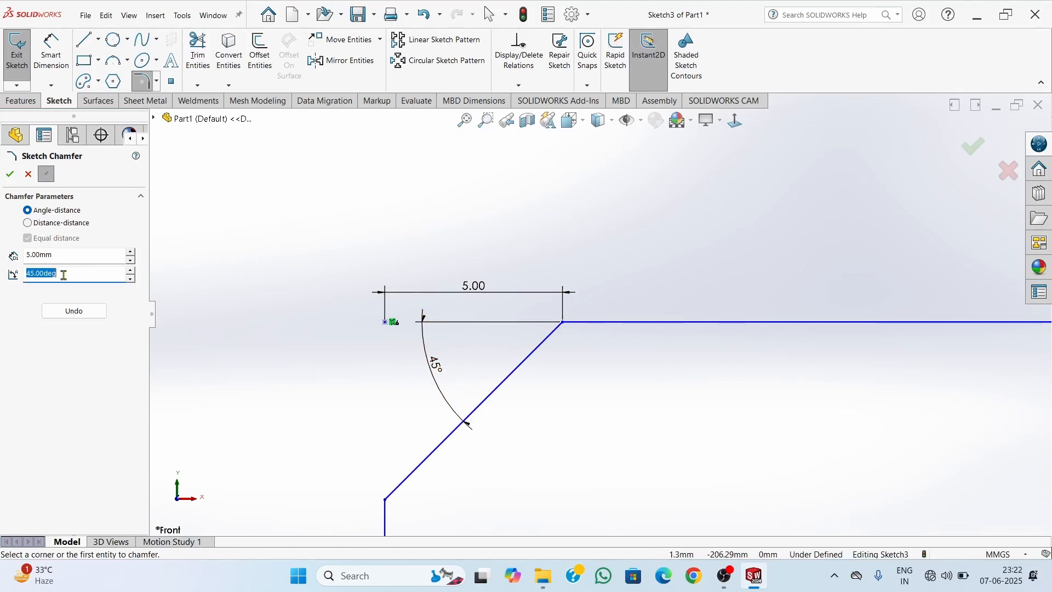
pyautogui.write('5')
pyautogui.doubleClick(64, 272)
pyautogui.write('4')
# Examine the angle-distance dimensions on the third rectangle's upper-right and lower corner chamfers
pyautogui.scroll(3, 524, 475)
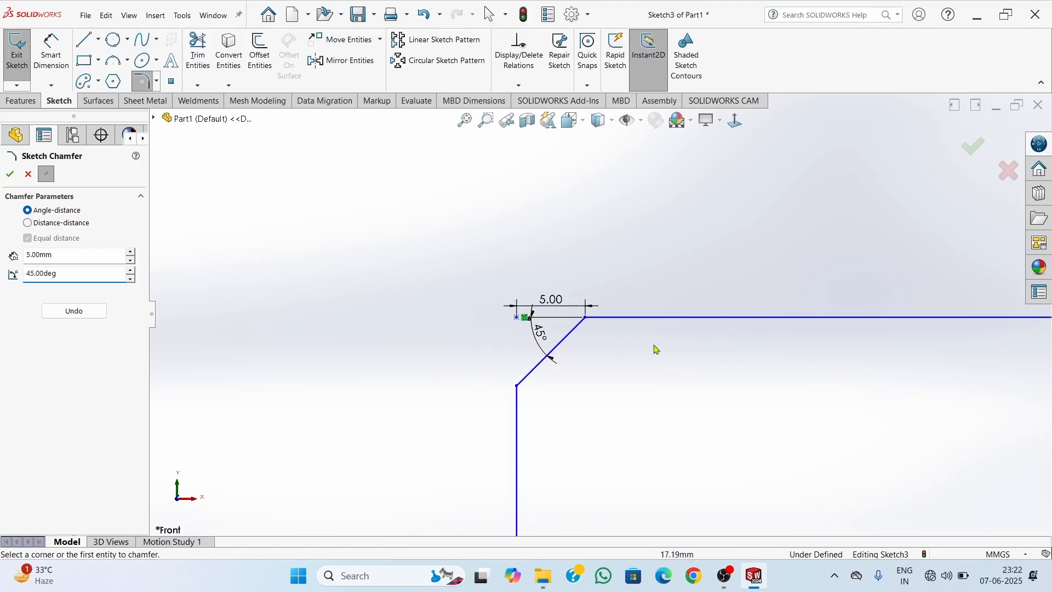
pyautogui.scroll(-1, 661, 361)
pyautogui.scroll(13, 666, 367)
pyautogui.scroll(-5, 767, 310)
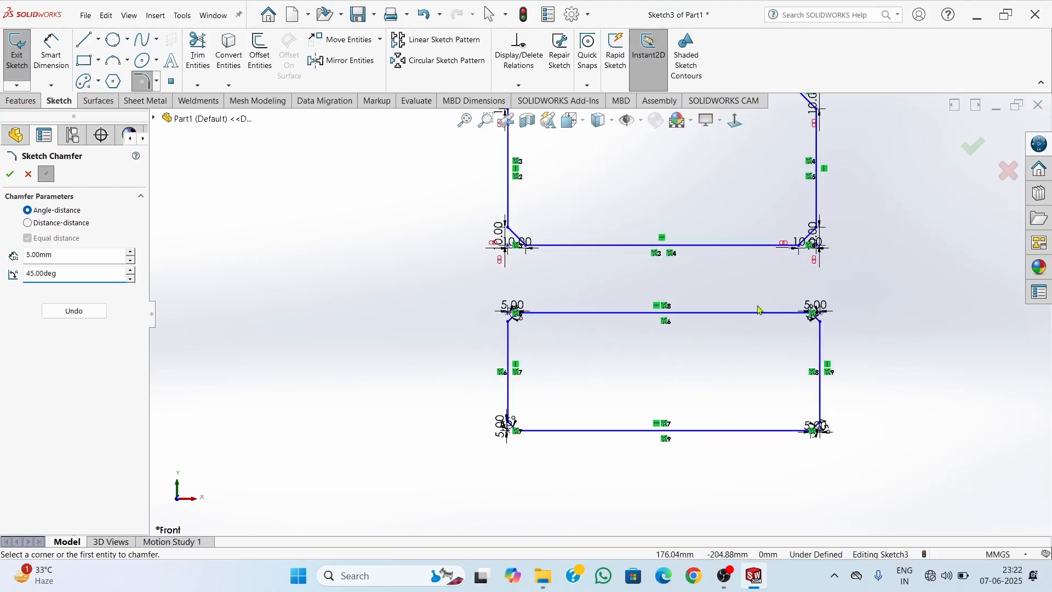
pyautogui.scroll(-6, 737, 313)
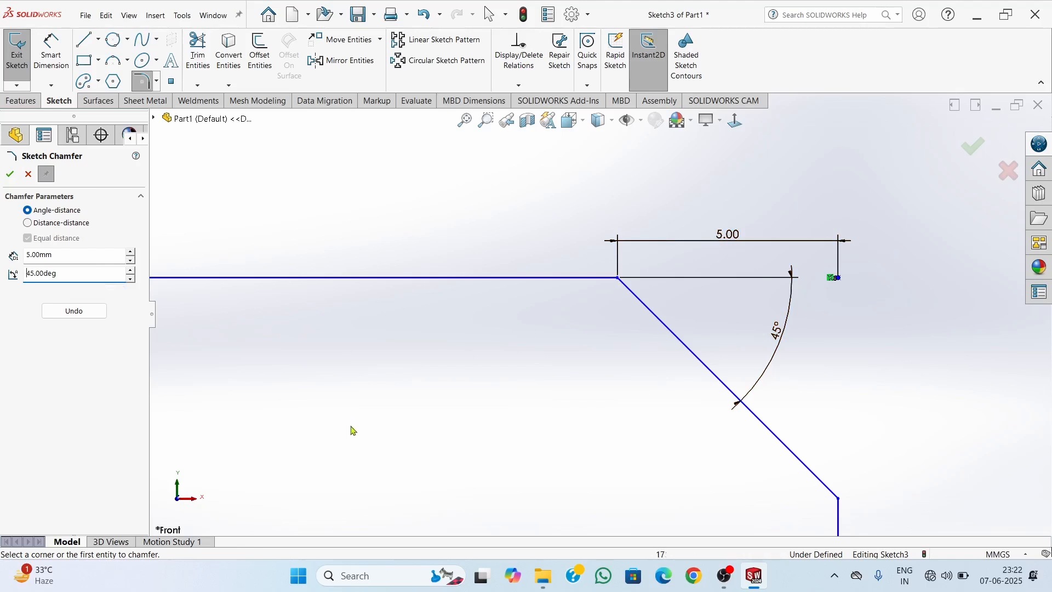
pyautogui.scroll(10, 354, 430)
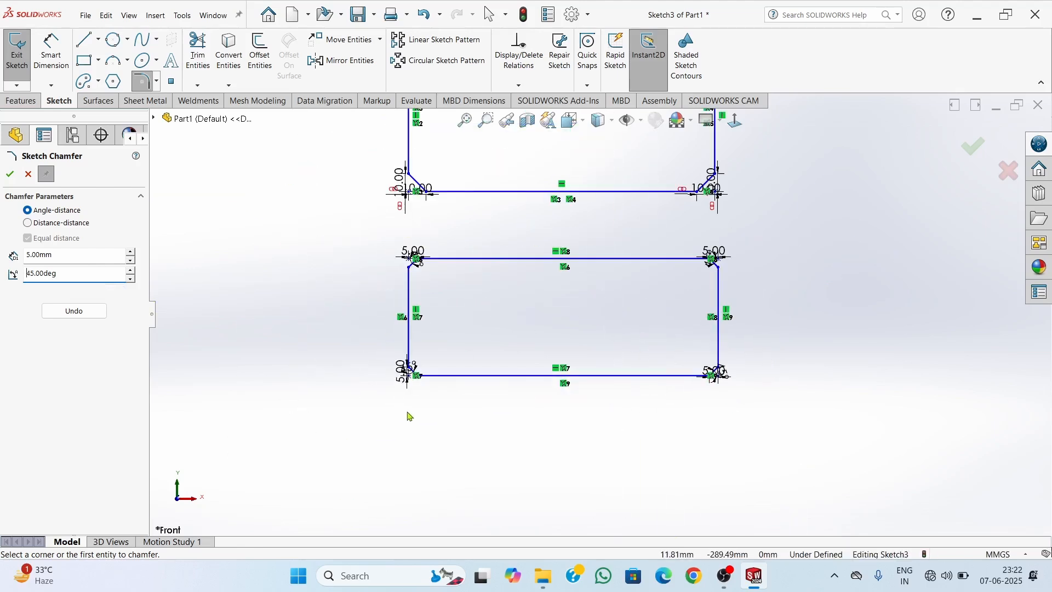
pyautogui.scroll(-2, 609, 433)
pyautogui.scroll(2, 614, 425)
pyautogui.scroll(-2, 595, 435)
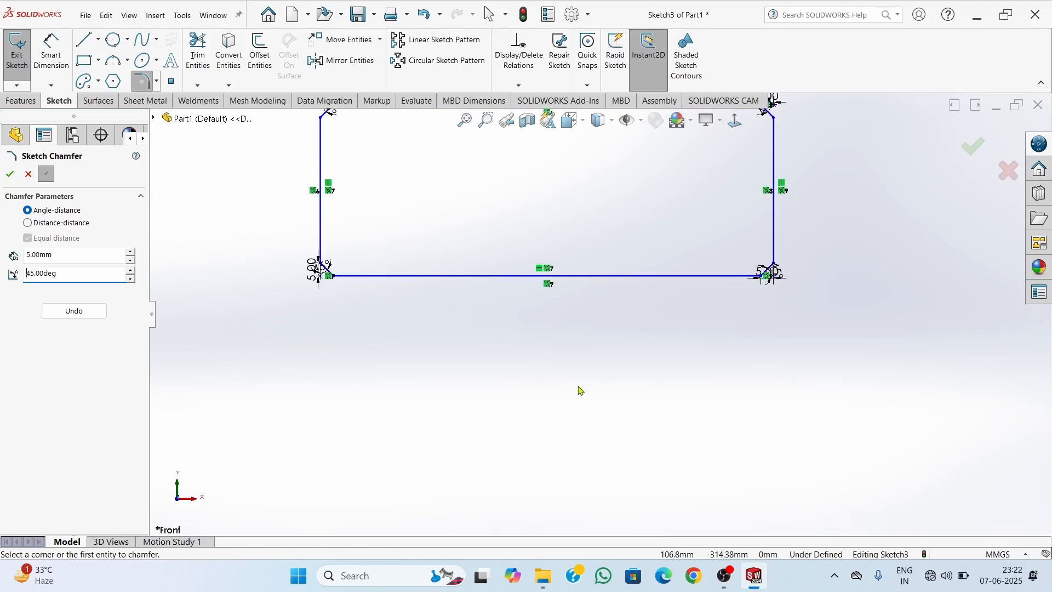
pyautogui.scroll(1, 543, 395)
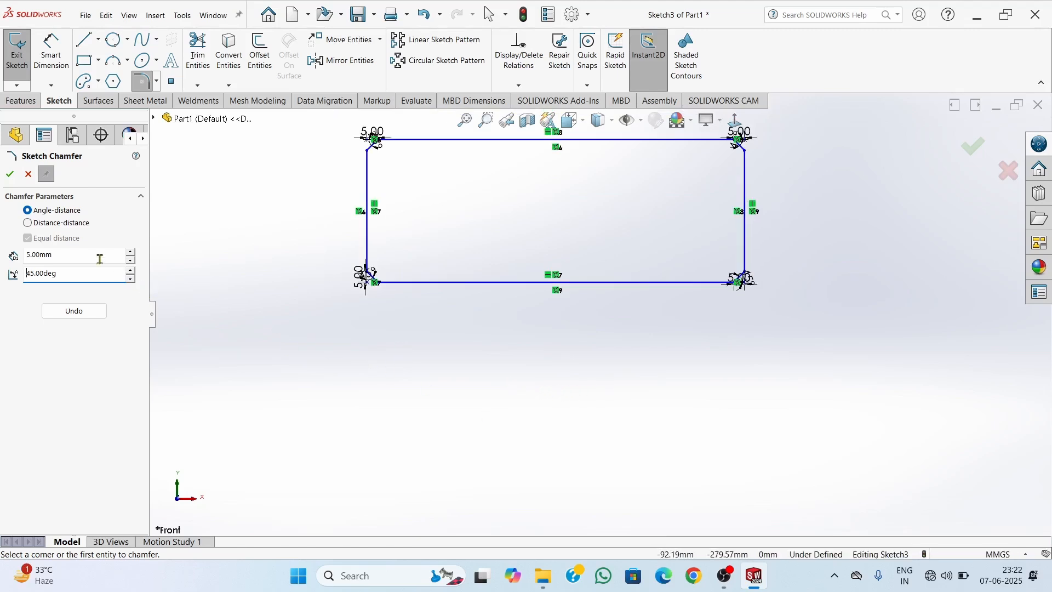
# Draw a corner rectangle about 175 mm wide below the third rectangle and stretch it taller by moving its lower edge down
pyautogui.click(60, 225)
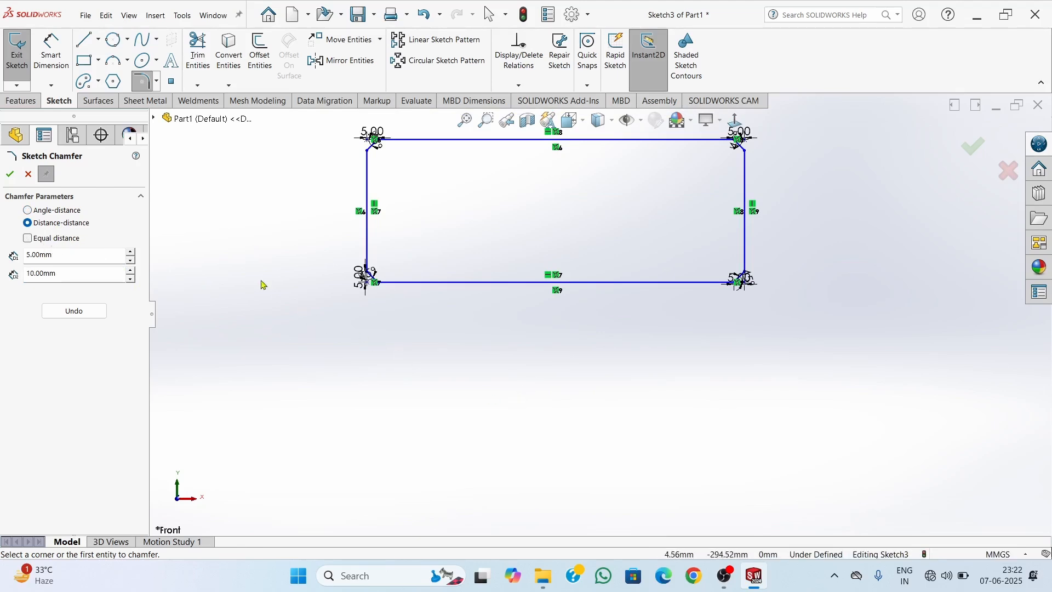
pyautogui.click(84, 60)
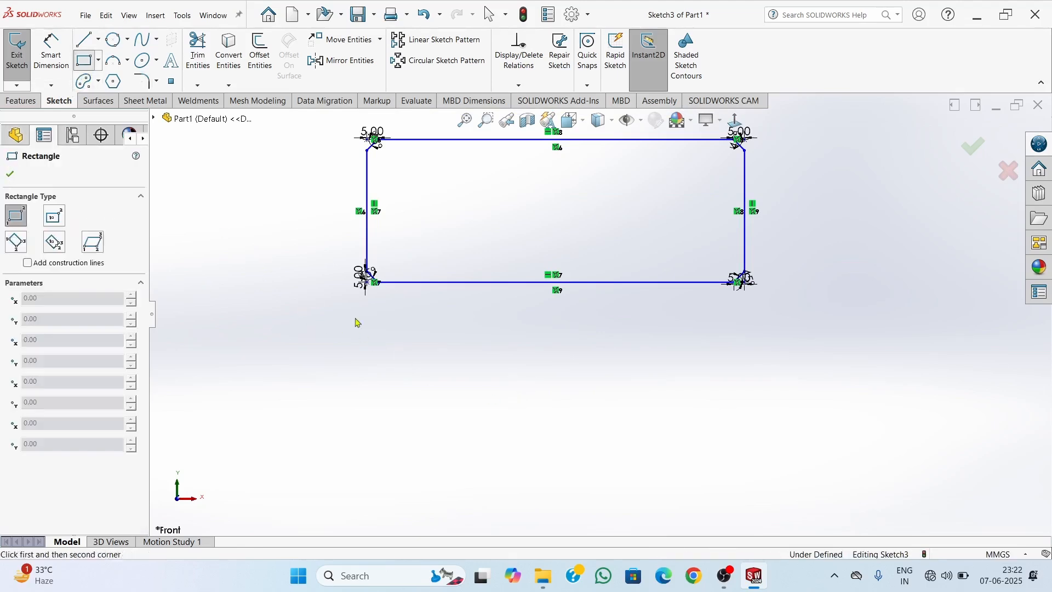
pyautogui.click(367, 347)
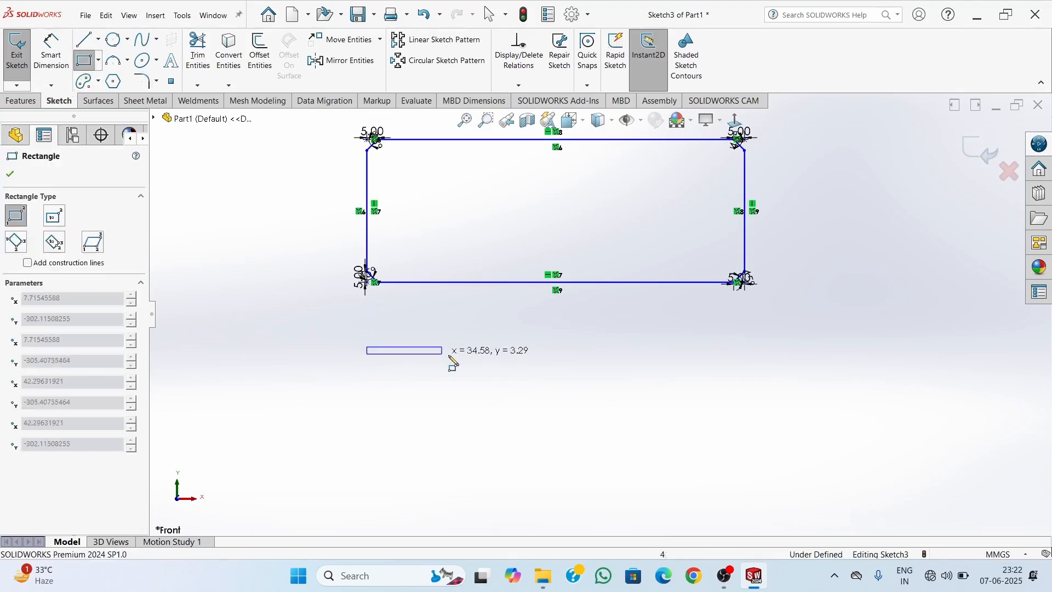
pyautogui.click(745, 387)
pyautogui.press('Escape')
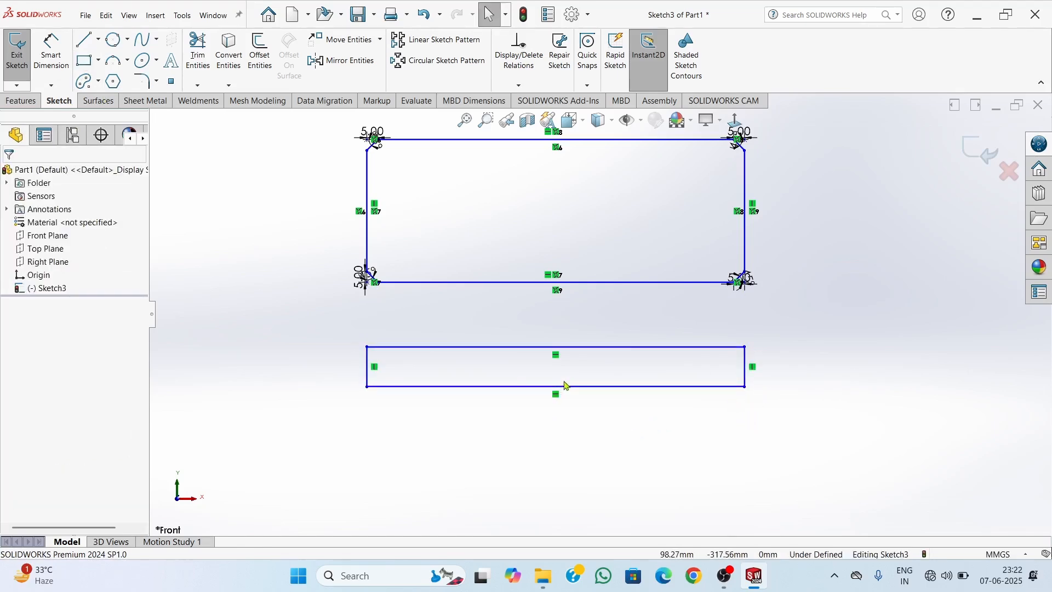
pyautogui.moveTo(566, 386); pyautogui.dragTo(564, 496)
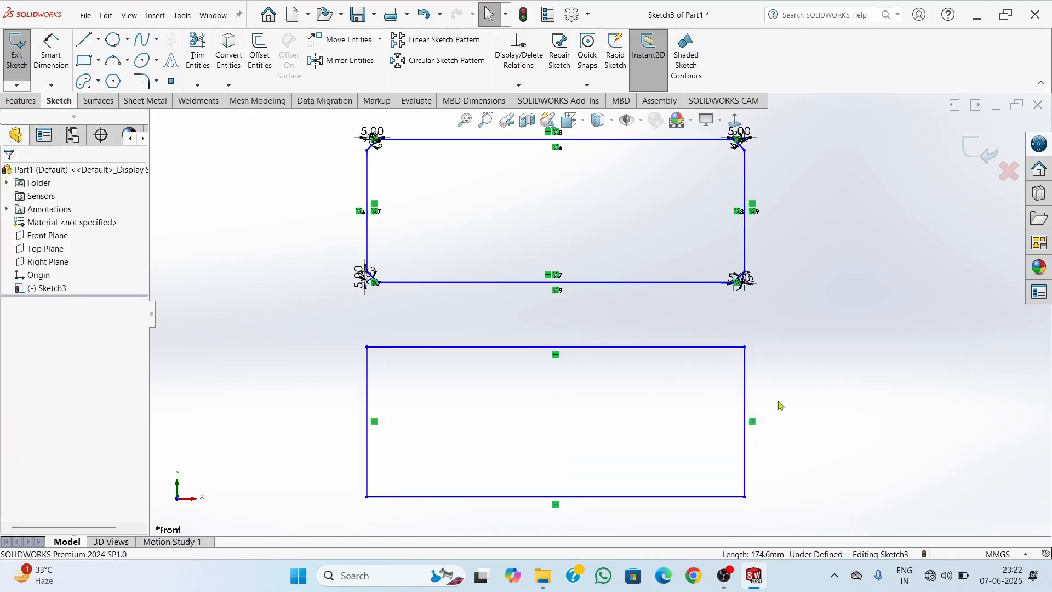
# Chamfer all four corners of the fourth rectangle with unequal distance-distance sketch chamfers of 20 mm and 5 mm
pyautogui.scroll(3, 559, 438)
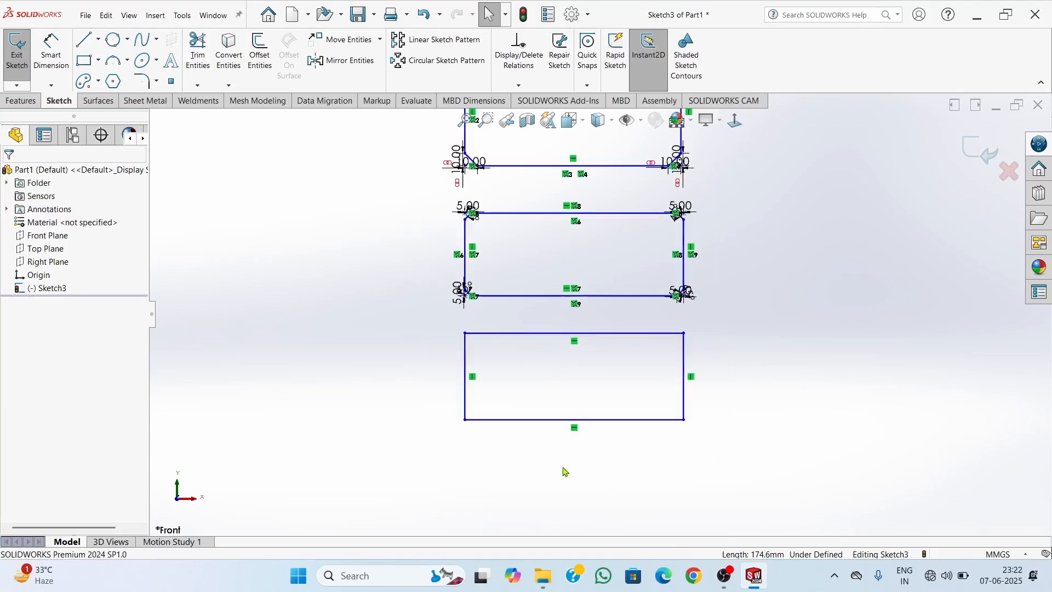
pyautogui.scroll(-3, 567, 472)
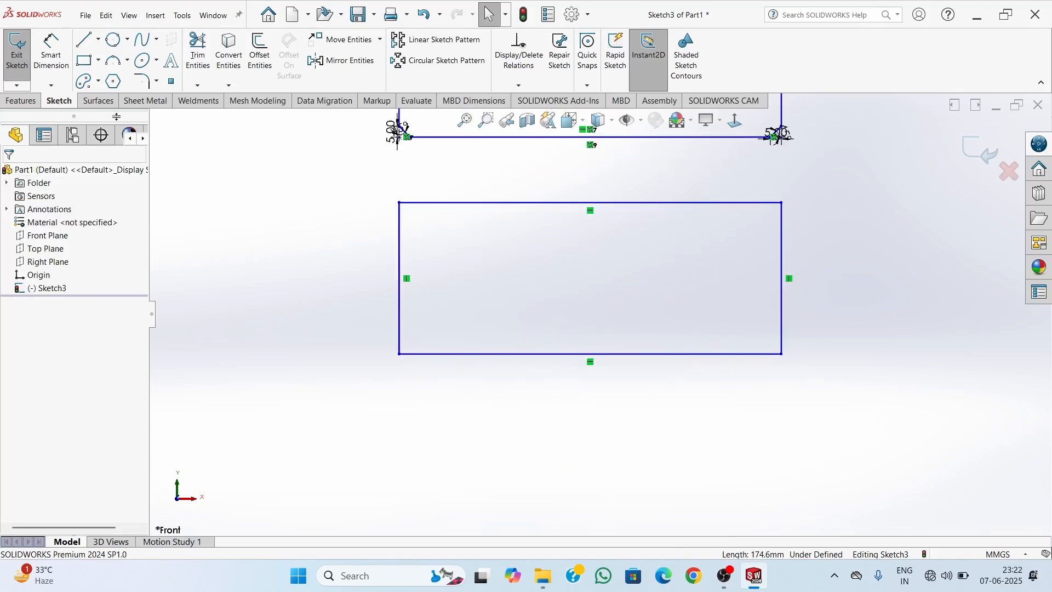
pyautogui.click(157, 81)
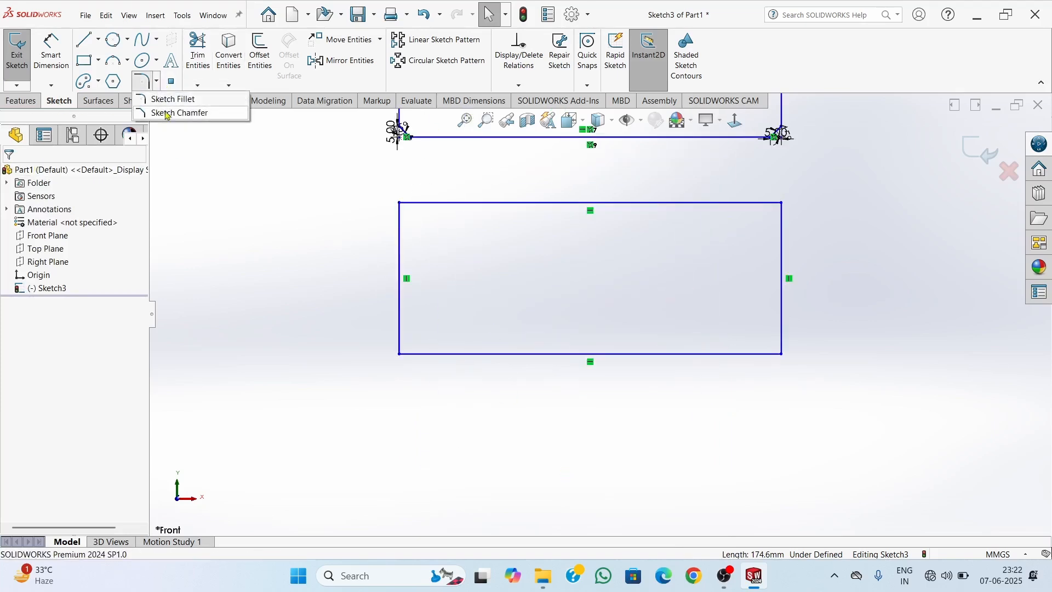
pyautogui.click(167, 113)
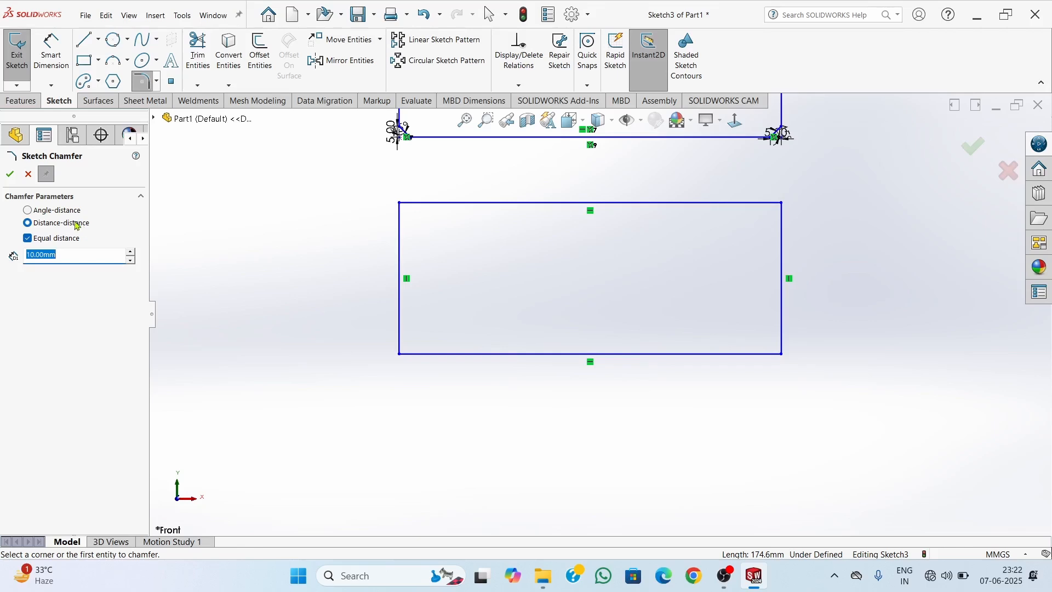
pyautogui.click(48, 241)
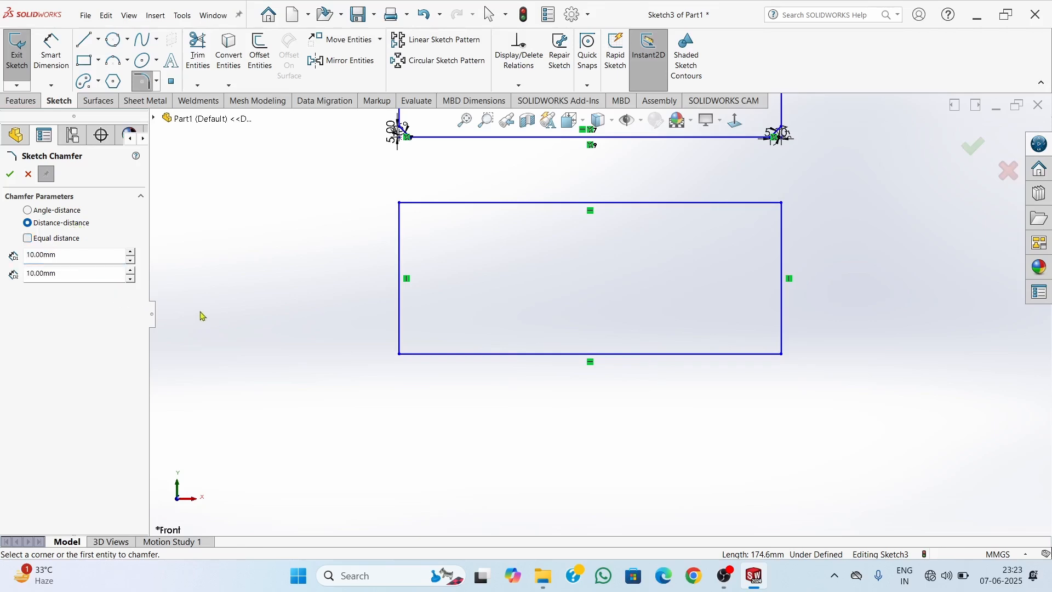
pyautogui.scroll(2, 625, 218)
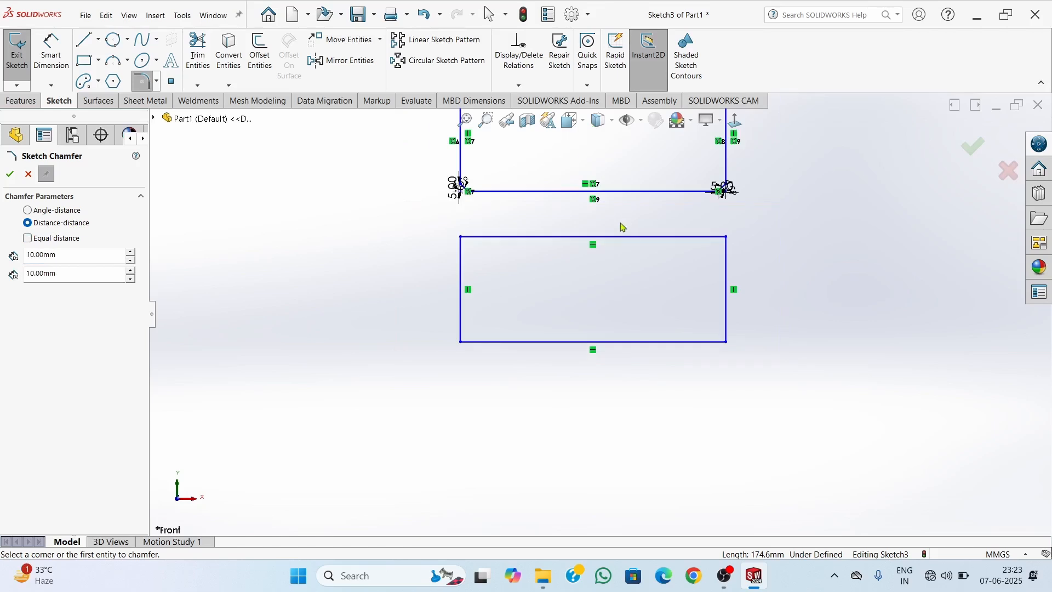
pyautogui.scroll(-2, 581, 227)
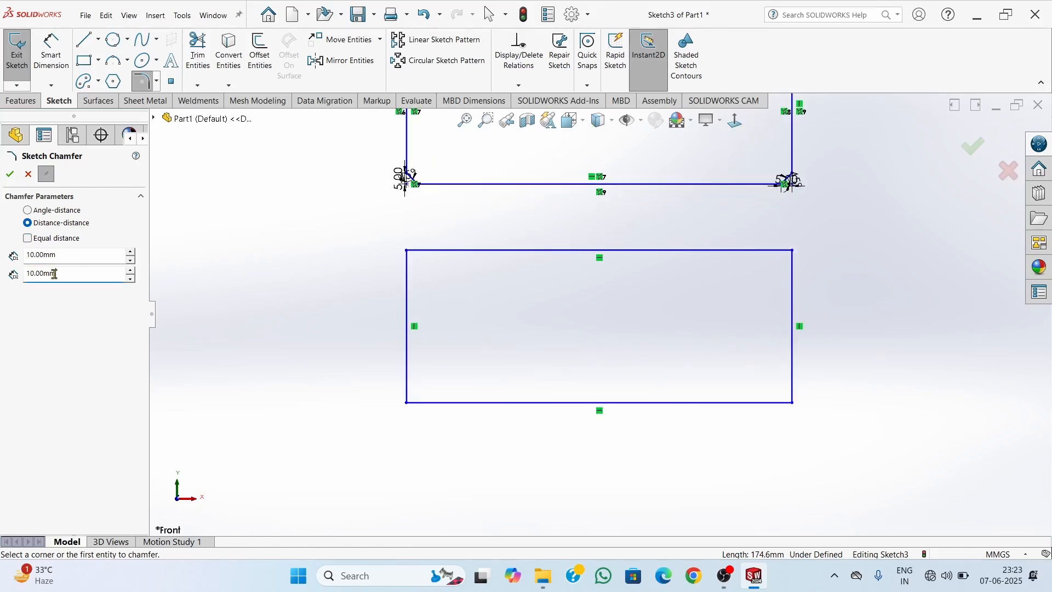
pyautogui.write('5')
pyautogui.click(60, 250)
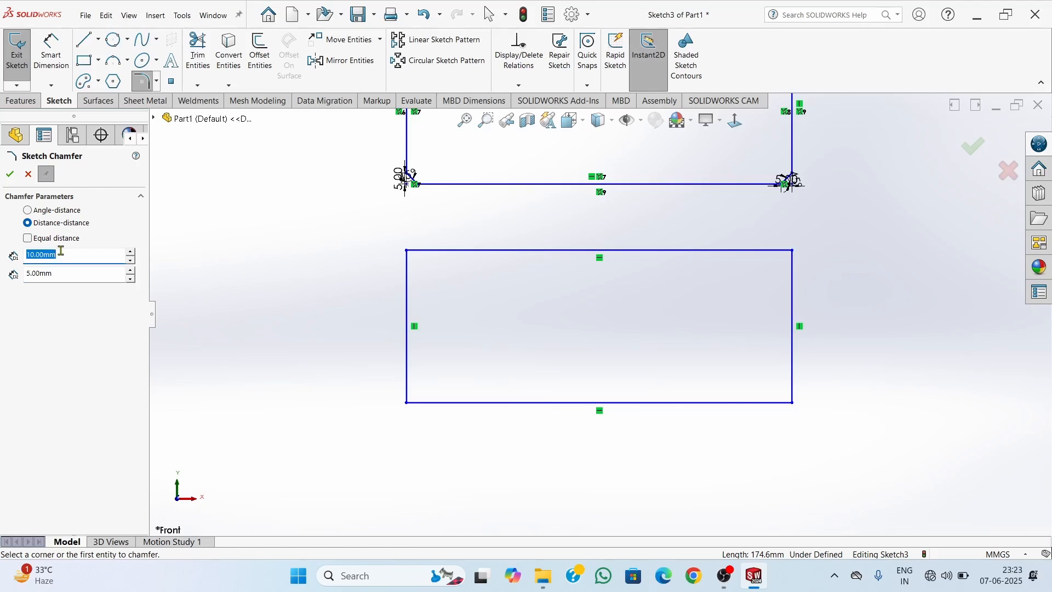
pyautogui.write('20')
pyautogui.click(406, 251)
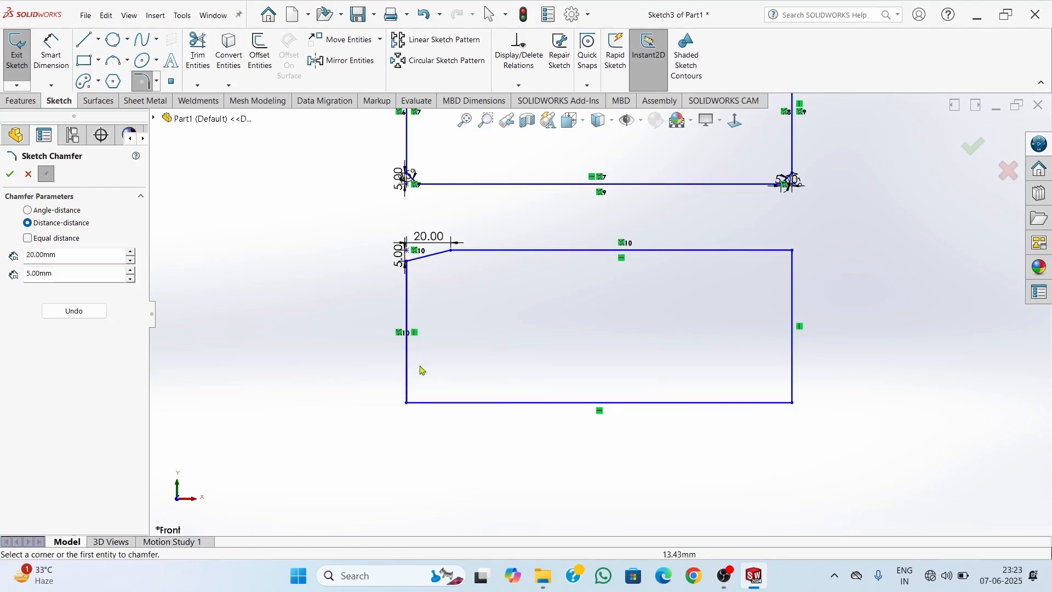
pyautogui.click(407, 402)
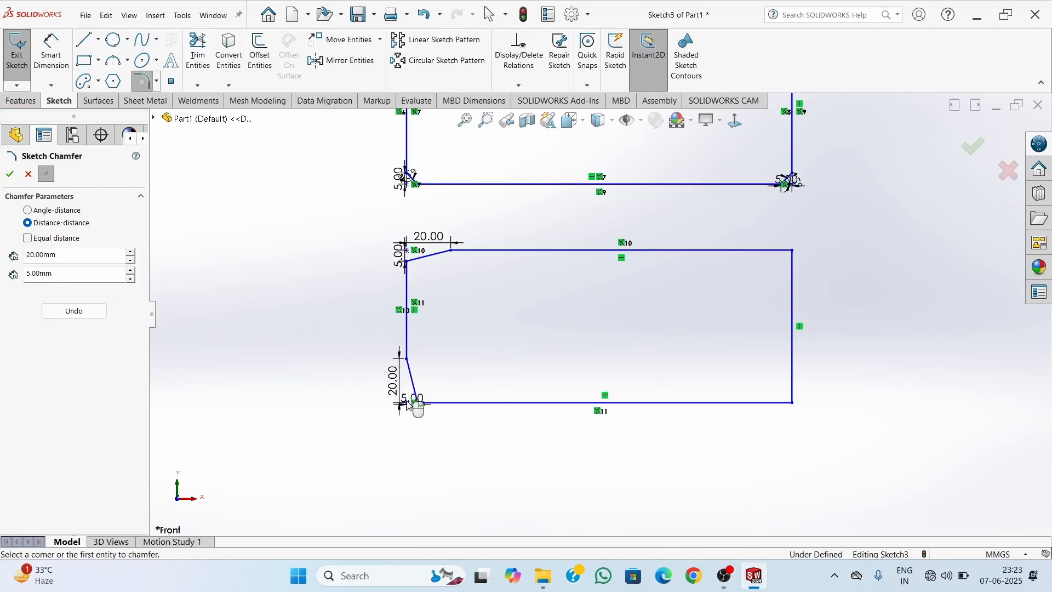
pyautogui.click(793, 251)
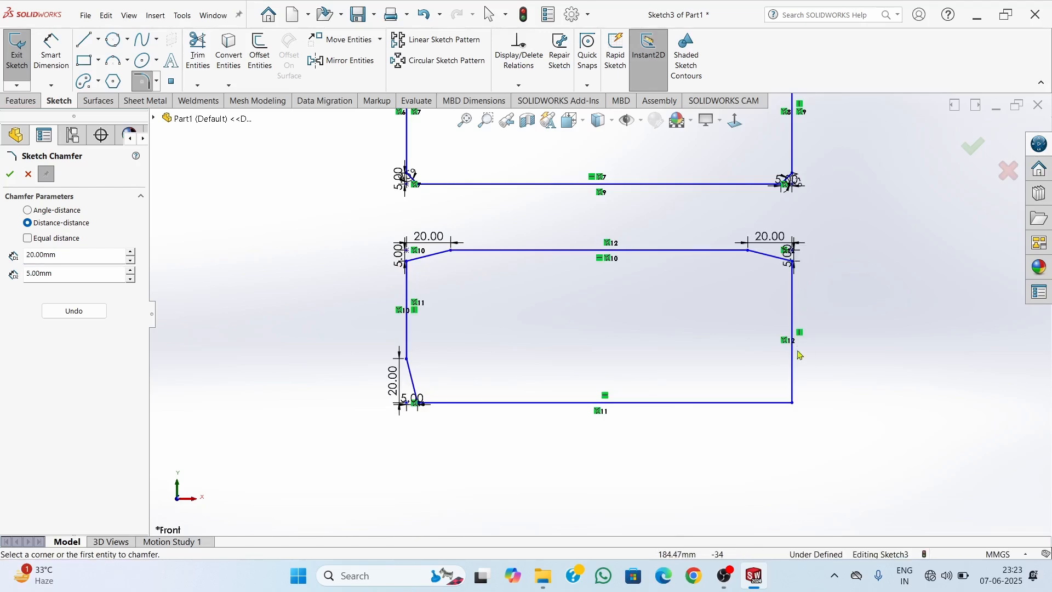
pyautogui.click(794, 404)
# Examine the two distance dimensions on each corner chamfer of the fourth rectangle, then view the whole sketch
pyautogui.scroll(-2, 449, 255)
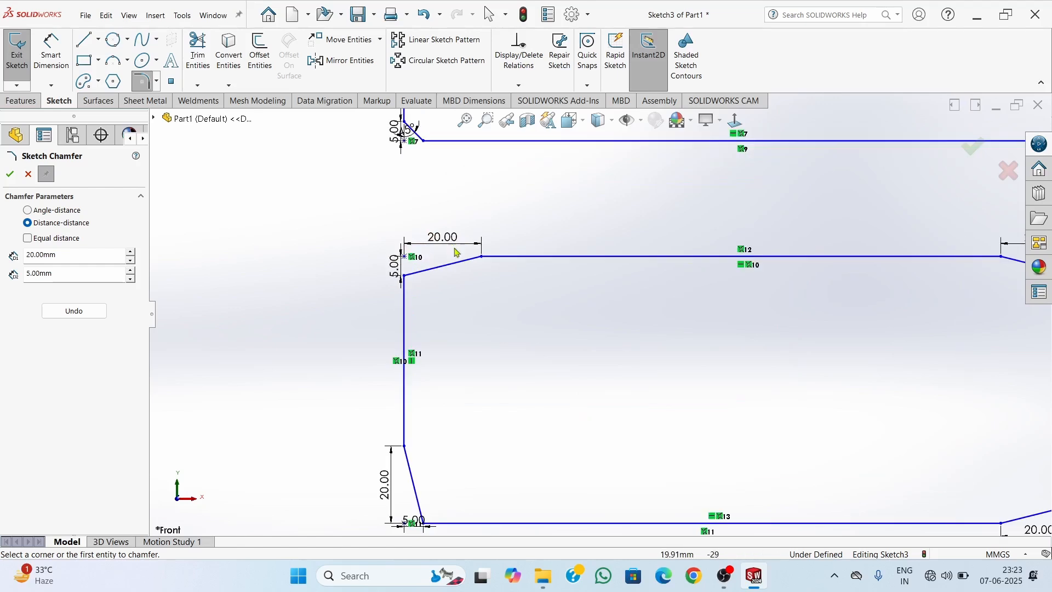
pyautogui.scroll(-3, 461, 253)
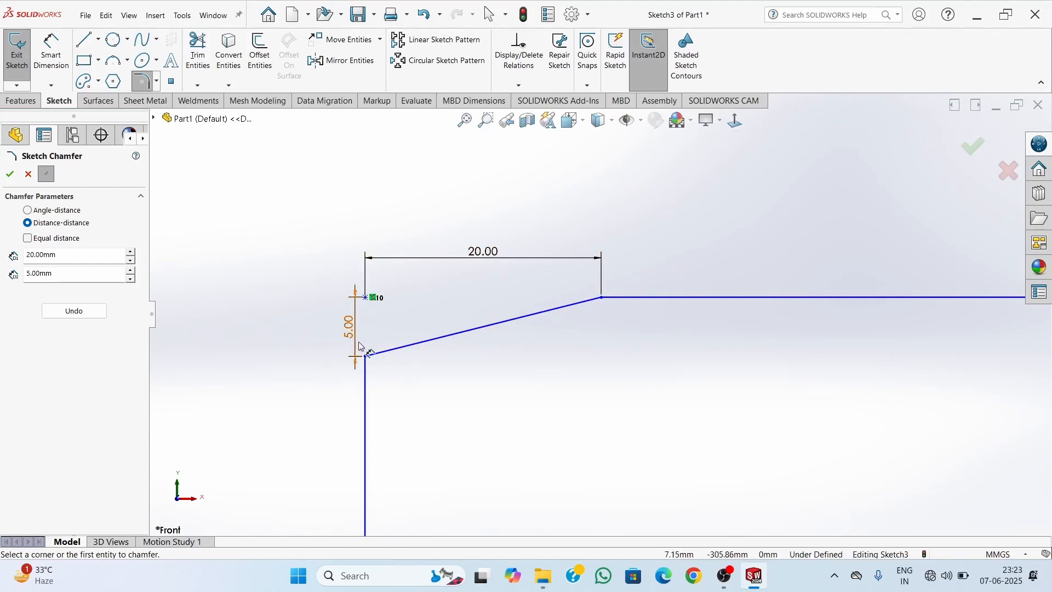
pyautogui.scroll(10, 603, 329)
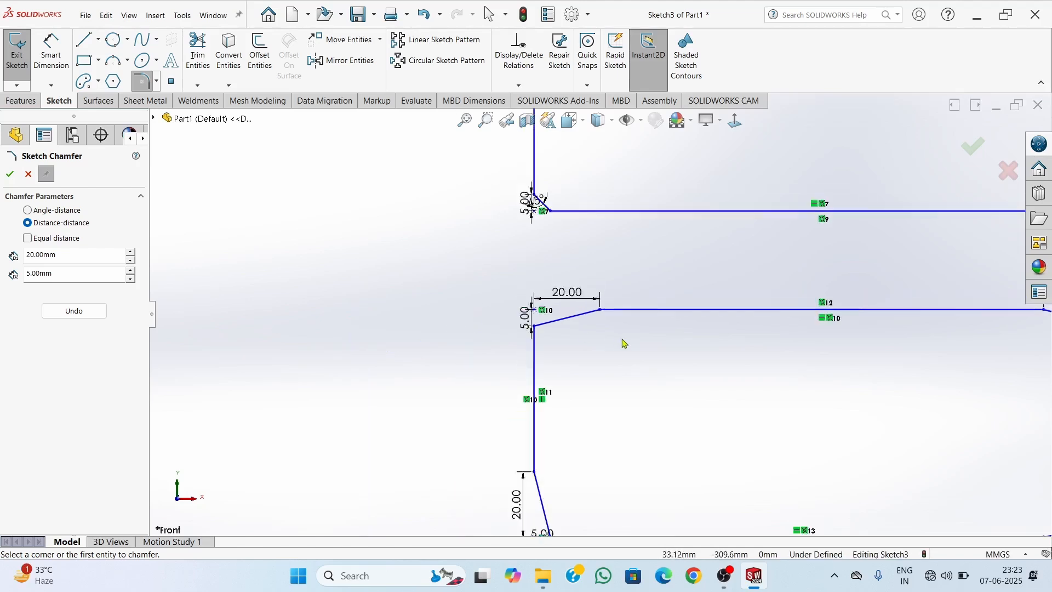
pyautogui.scroll(-8, 725, 335)
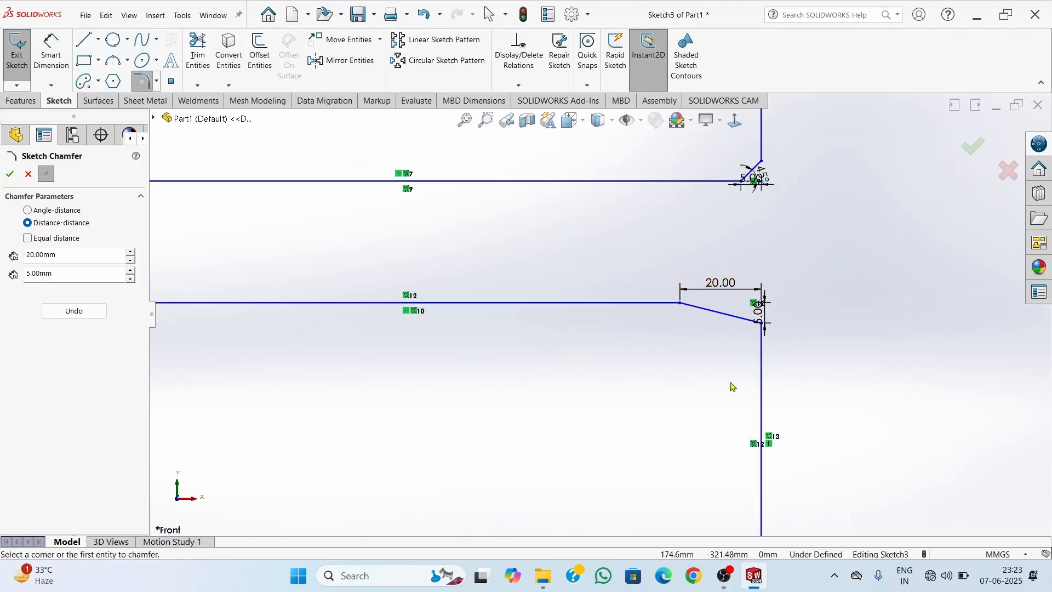
pyautogui.scroll(3, 733, 382)
pyautogui.scroll(-2, 652, 452)
pyautogui.scroll(2, 581, 315)
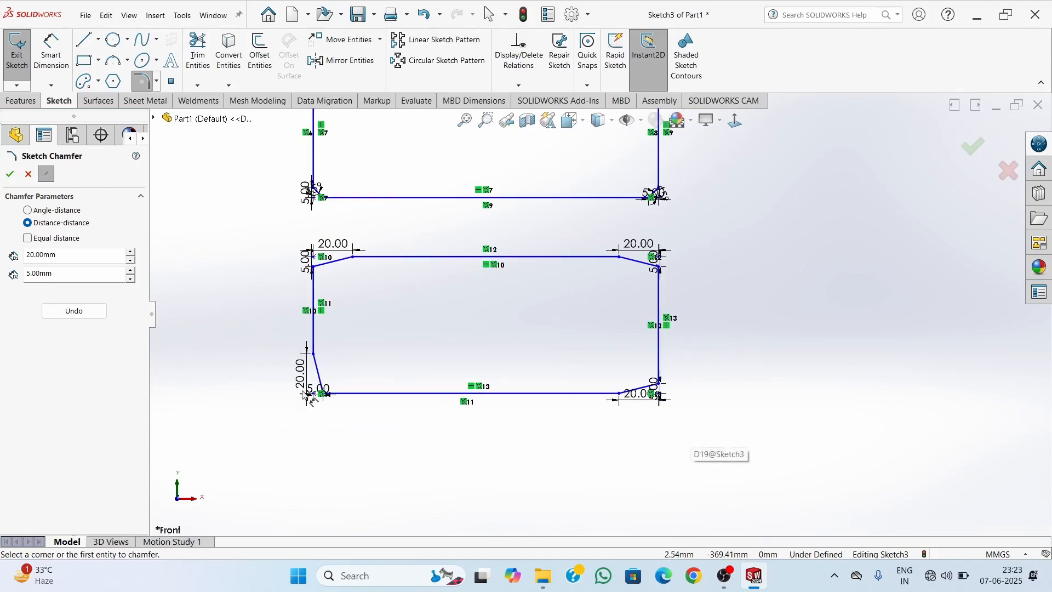
pyautogui.scroll(8, 537, 274)
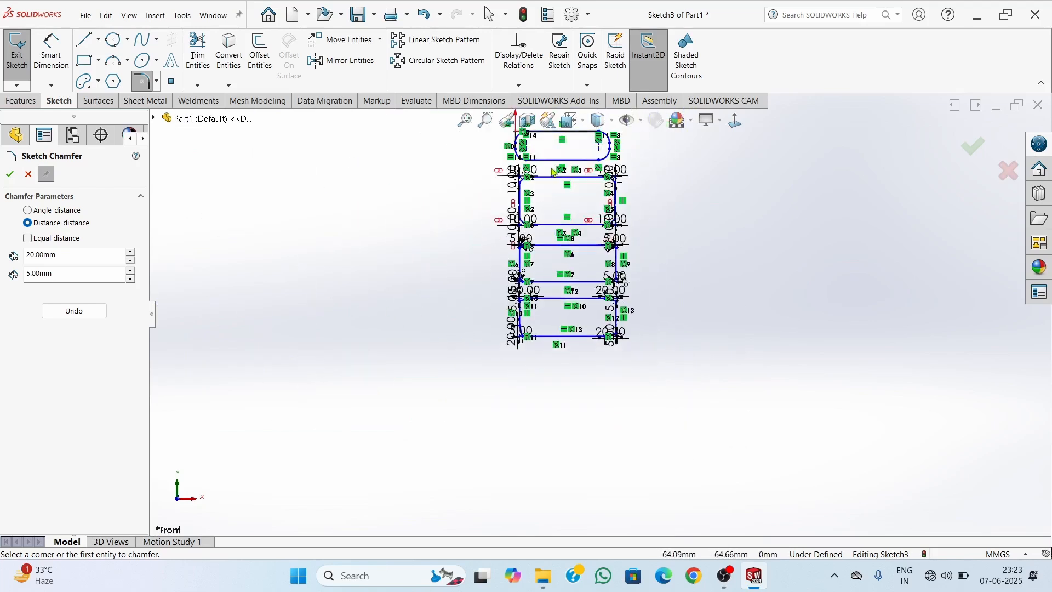
pyautogui.scroll(-5, 586, 202)
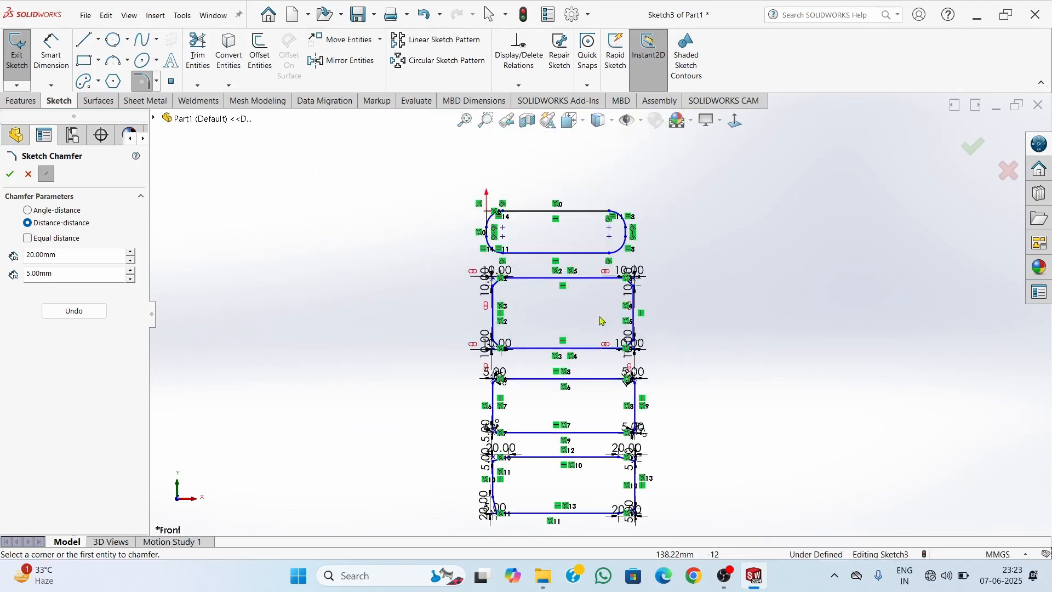
# Leave the chamfer command and delete all four rectangles with their fillets, chamfers and dimensions from the sketch
pyautogui.click(157, 87)
pyautogui.click(201, 198)
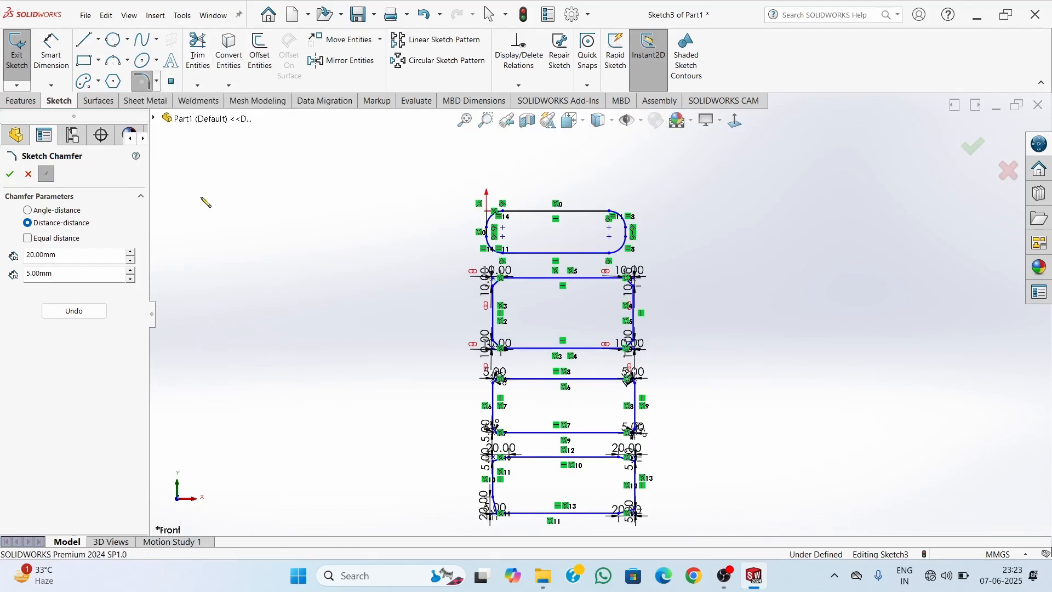
pyautogui.moveTo(364, 192)
pyautogui.mouseDown()
pyautogui.moveTo(593, 194)
pyautogui.moveTo(724, 481)
pyautogui.moveTo(583, 545)
pyautogui.moveTo(430, 468)
pyautogui.moveTo(424, 497)
pyautogui.moveTo(445, 458)
pyautogui.mouseUp()
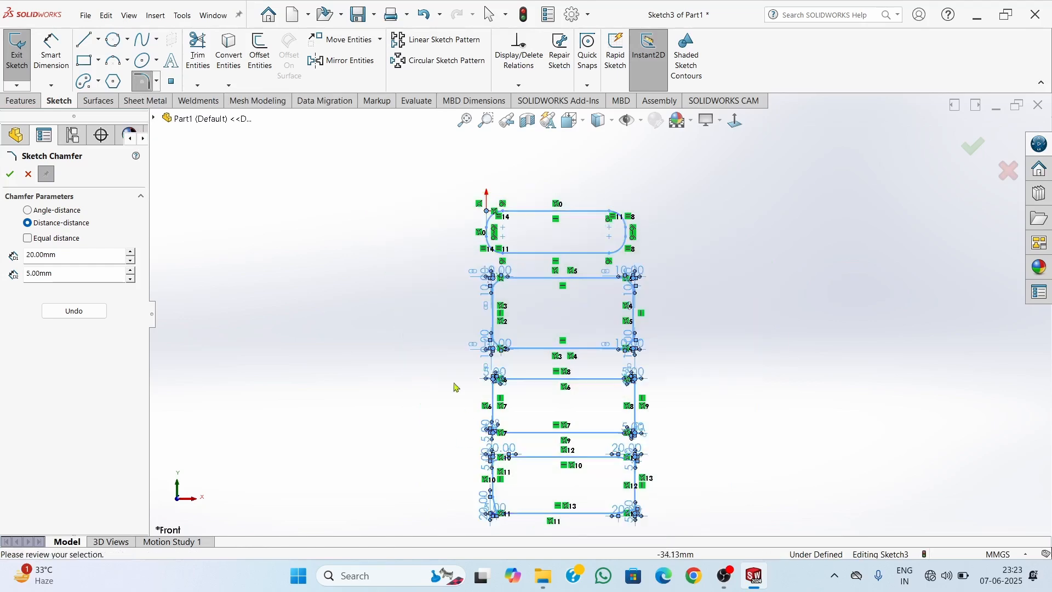
pyautogui.press('Escape')
pyautogui.moveTo(350, 182)
pyautogui.mouseDown()
pyautogui.moveTo(622, 165)
pyautogui.moveTo(730, 453)
pyautogui.moveTo(699, 526)
pyautogui.moveTo(555, 529)
pyautogui.moveTo(455, 510)
pyautogui.moveTo(353, 184)
pyautogui.mouseUp()
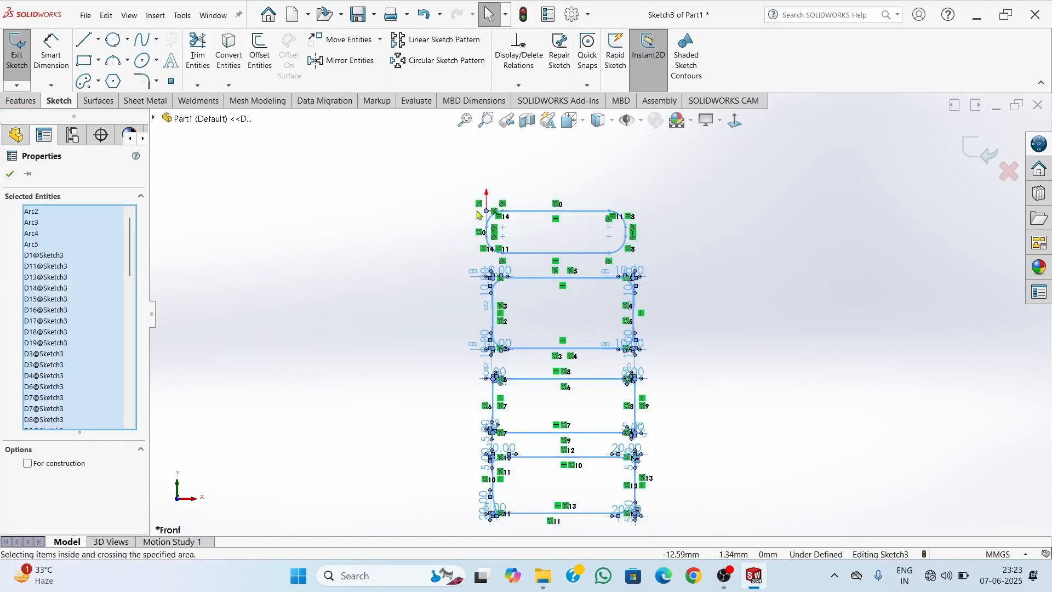
pyautogui.press('Delete')
# Draw a horizontal line about 722 mm long from the origin toward positive X
pyautogui.scroll(3, 575, 263)
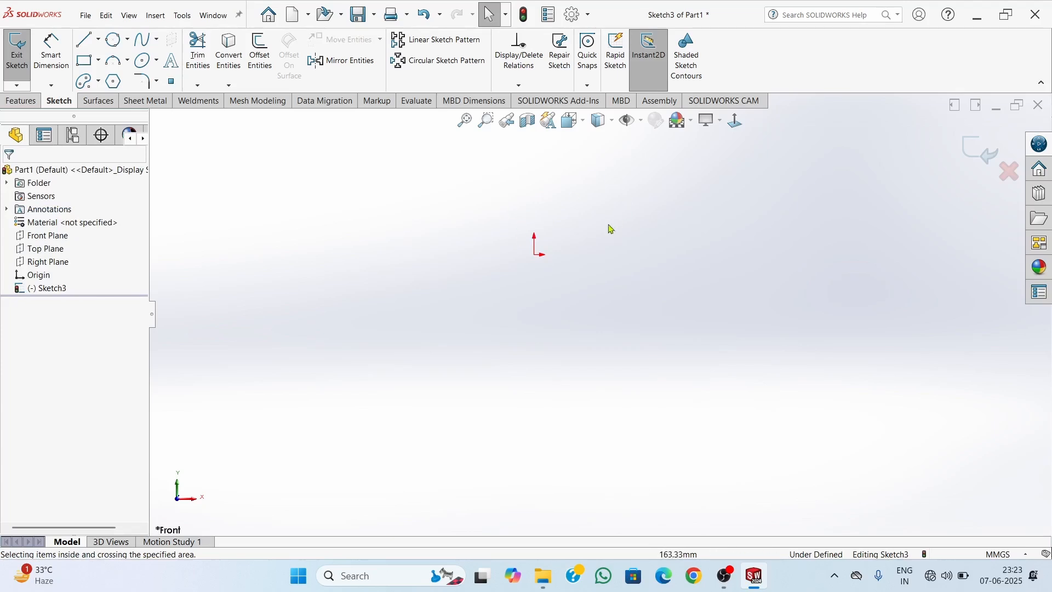
pyautogui.scroll(-2, 560, 242)
pyautogui.scroll(-1, 444, 235)
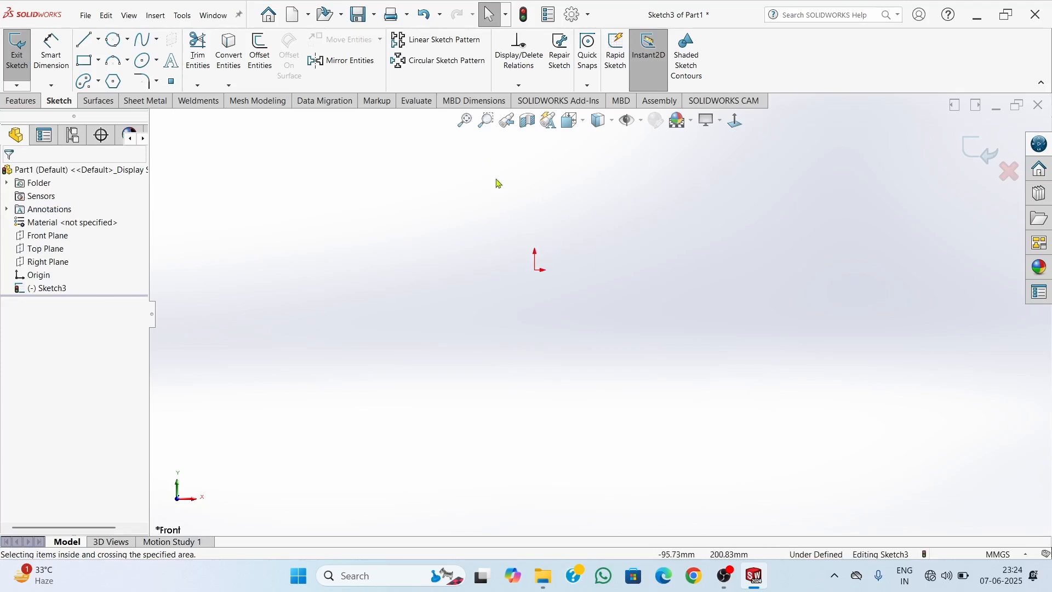
pyautogui.scroll(-1, 455, 205)
pyautogui.scroll(-3, 560, 232)
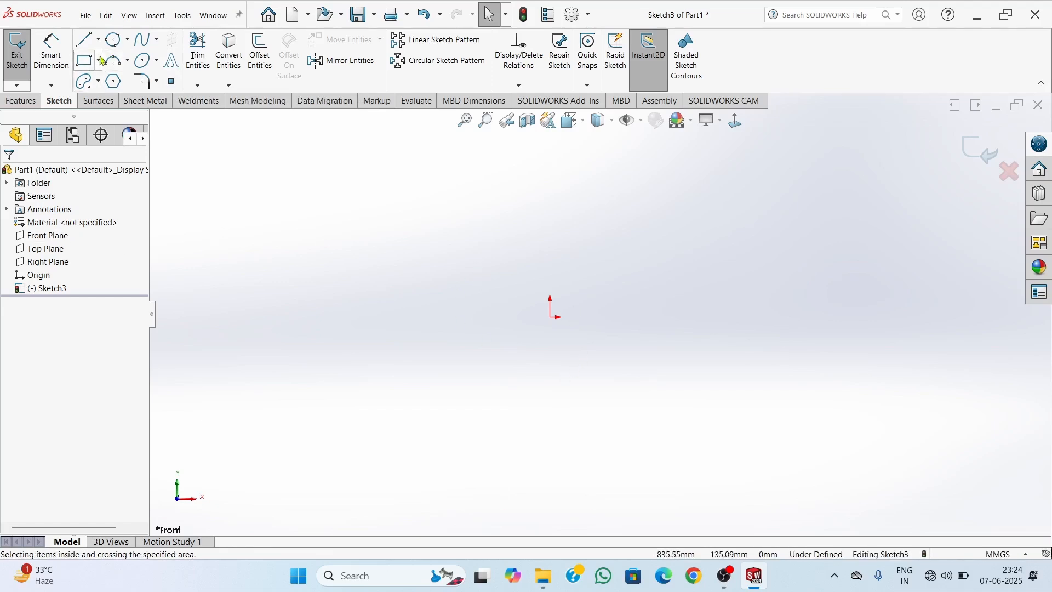
pyautogui.click(85, 39)
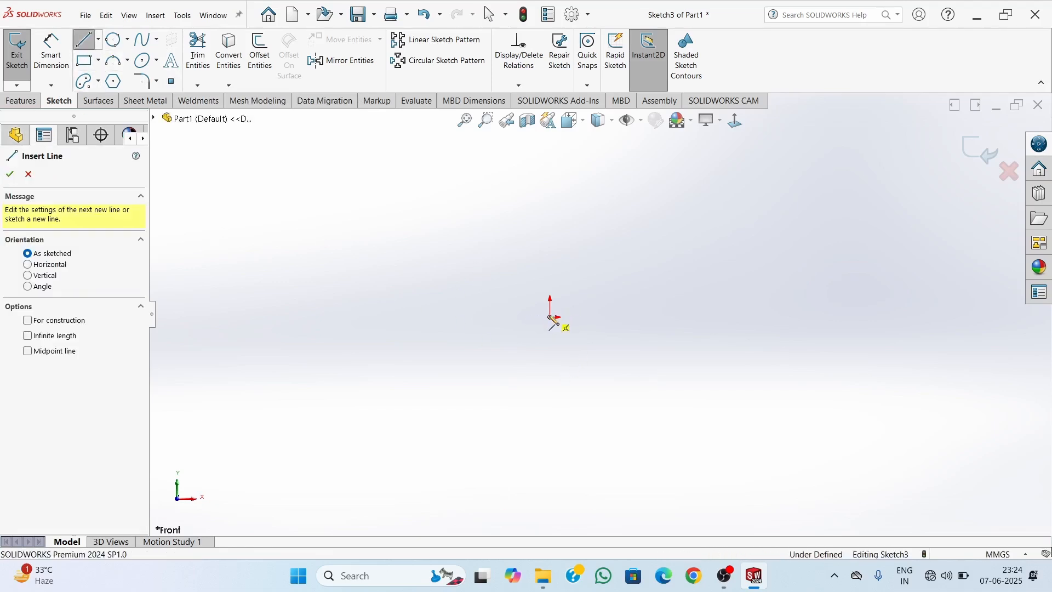
pyautogui.click(552, 318)
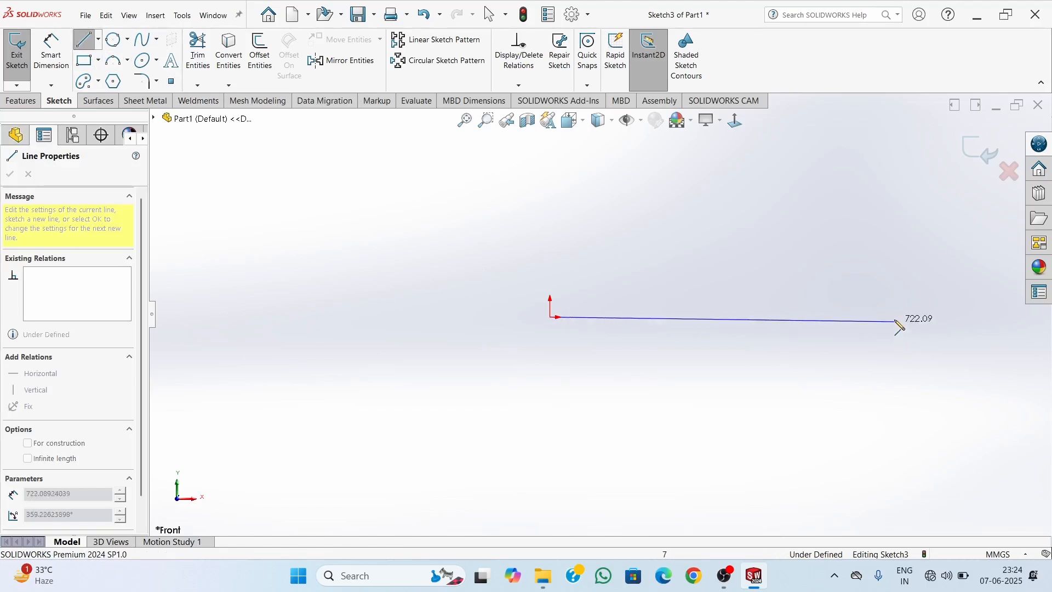
pyautogui.click(898, 323)
pyautogui.press('Escape')
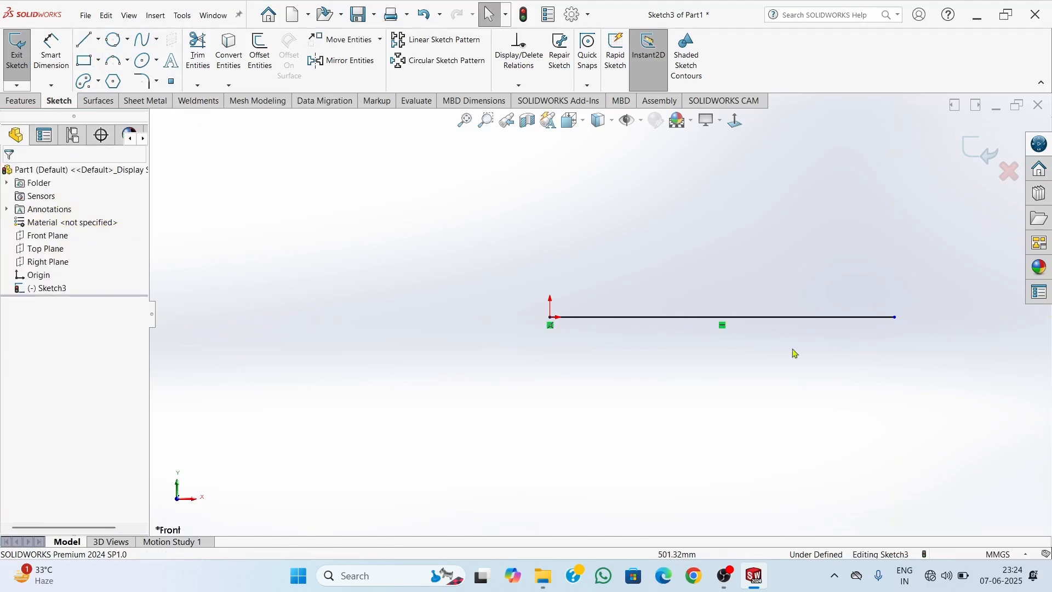
pyautogui.scroll(1, 794, 328)
pyautogui.scroll(-3, 781, 327)
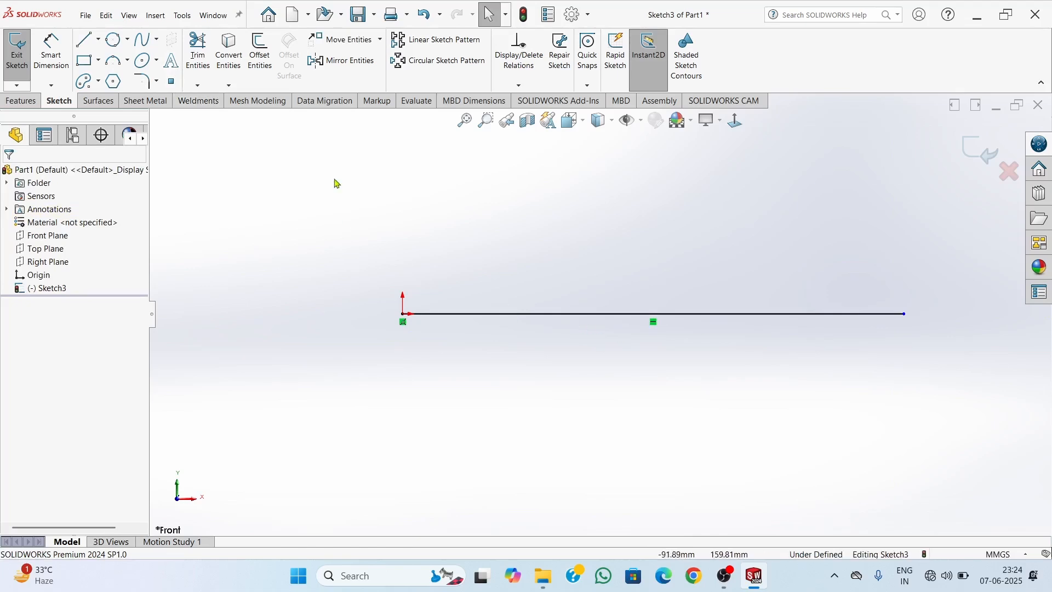
pyautogui.click(171, 60)
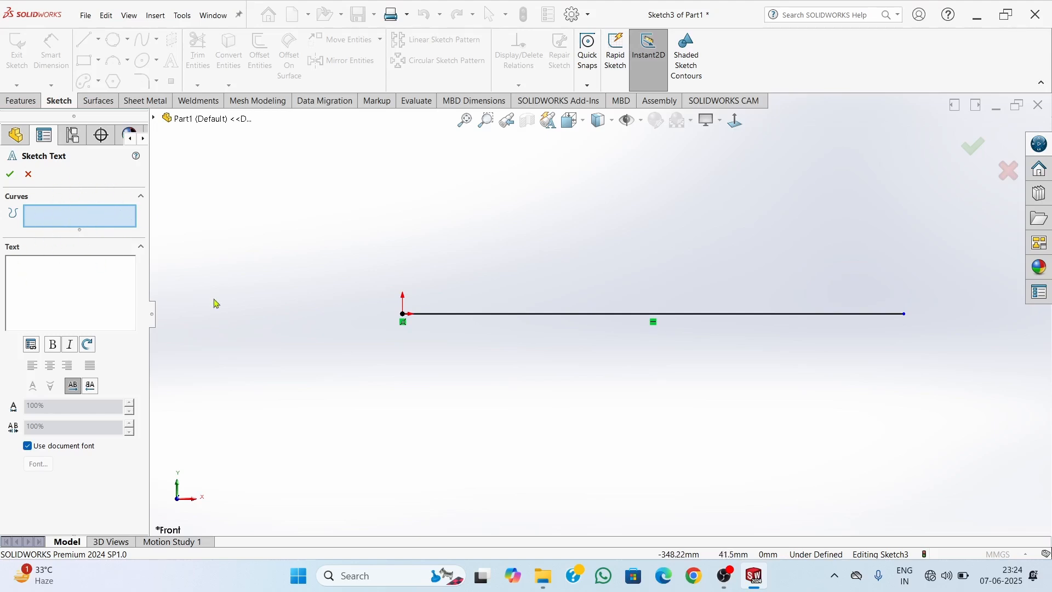
pyautogui.click(466, 314)
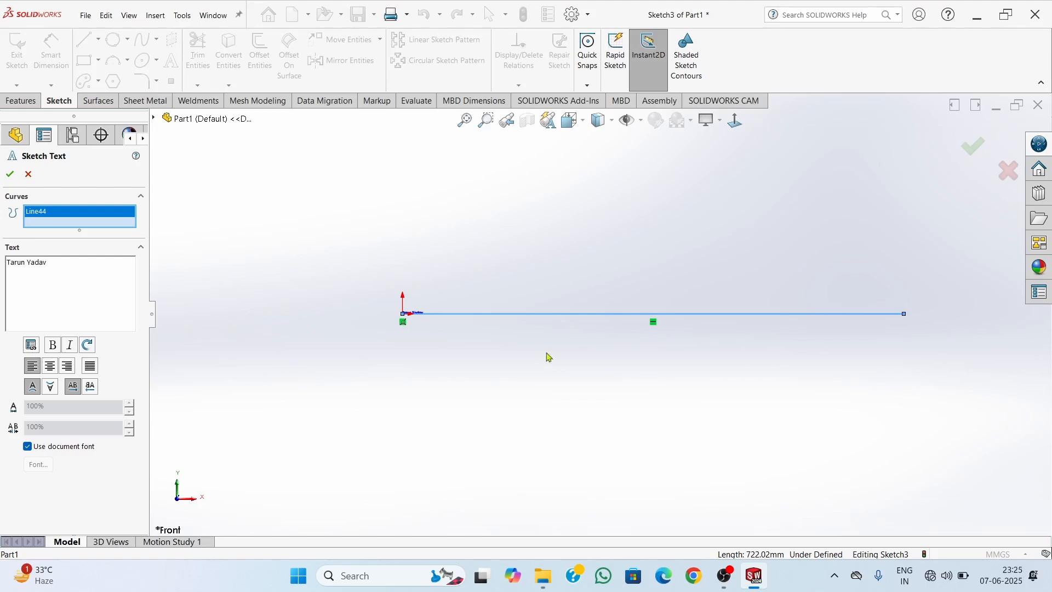
pyautogui.scroll(4, 459, 321)
pyautogui.scroll(-4, 529, 312)
pyautogui.scroll(-5, 488, 315)
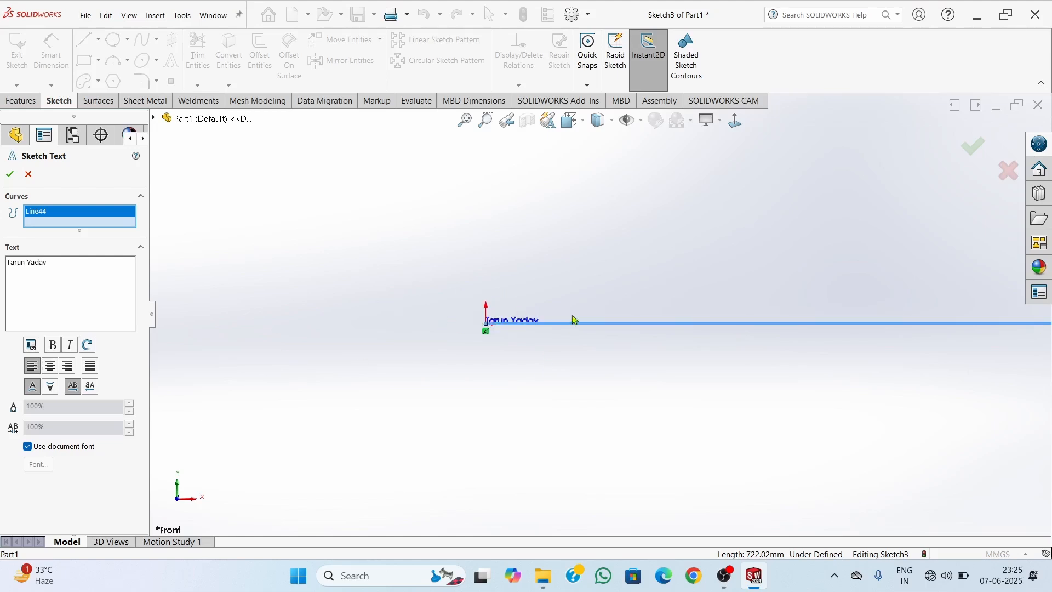
pyautogui.scroll(-4, 526, 329)
pyautogui.scroll(-2, 471, 323)
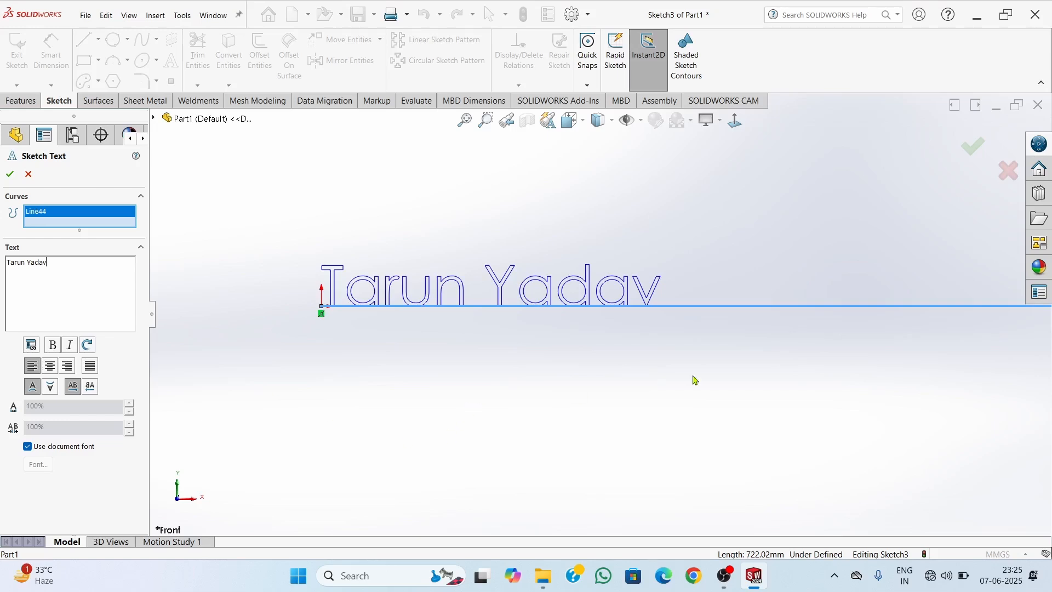
pyautogui.scroll(10, 695, 379)
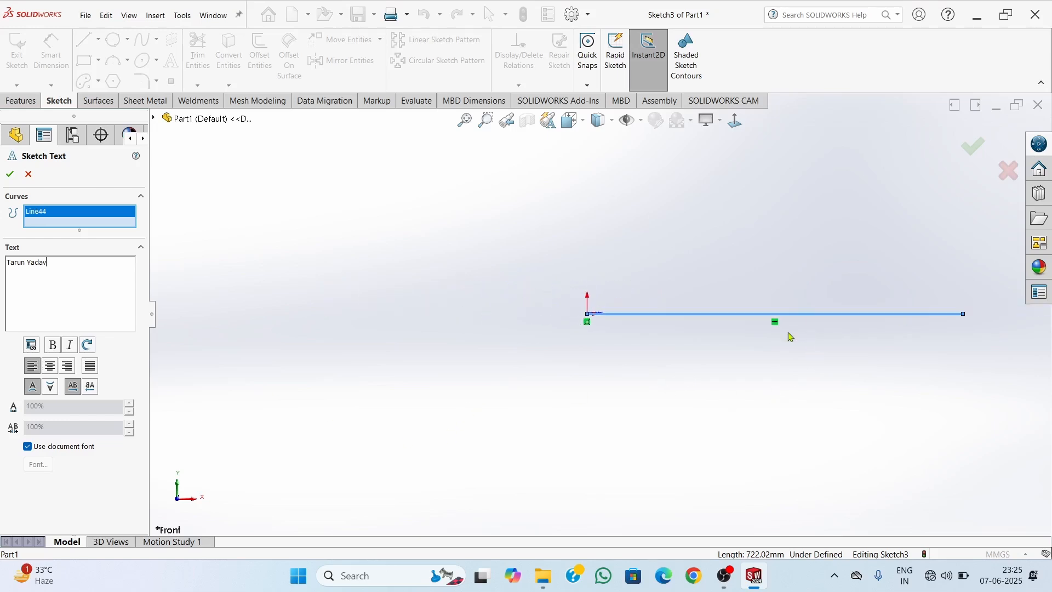
pyautogui.scroll(-1, 836, 315)
pyautogui.press('Escape')
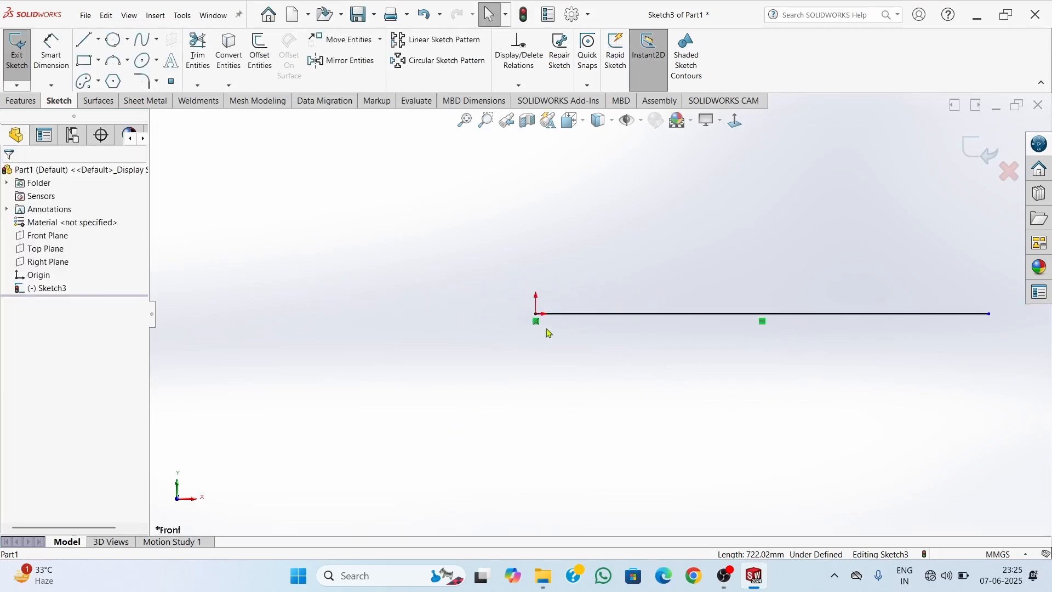
# Place sketch text containing a person's full name along the horizontal line, keeping the document font
pyautogui.scroll(-8, 537, 318)
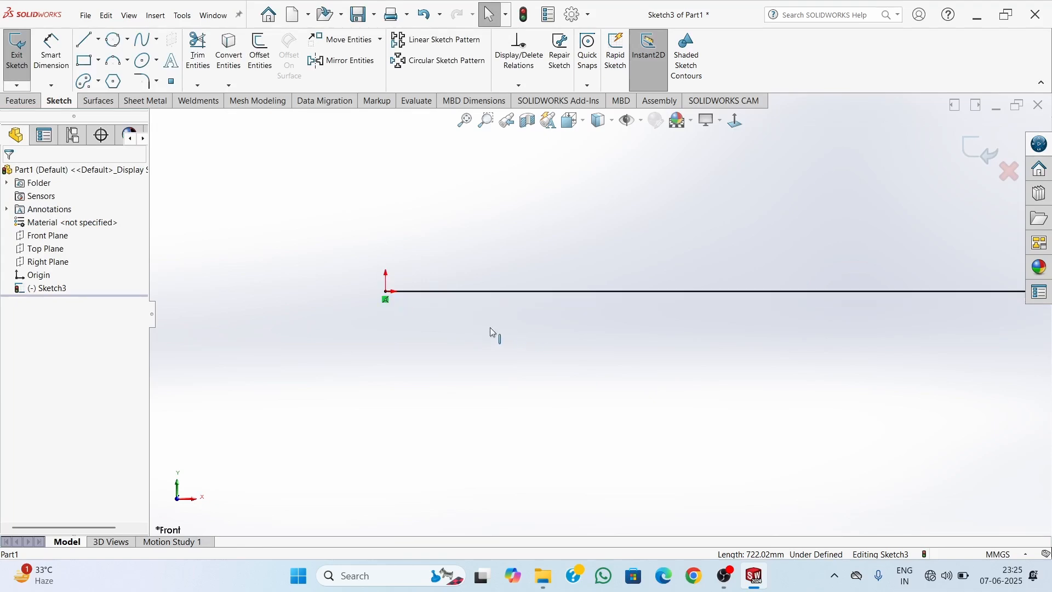
pyautogui.scroll(3, 433, 294)
pyautogui.scroll(2, 553, 324)
pyautogui.scroll(-5, 528, 312)
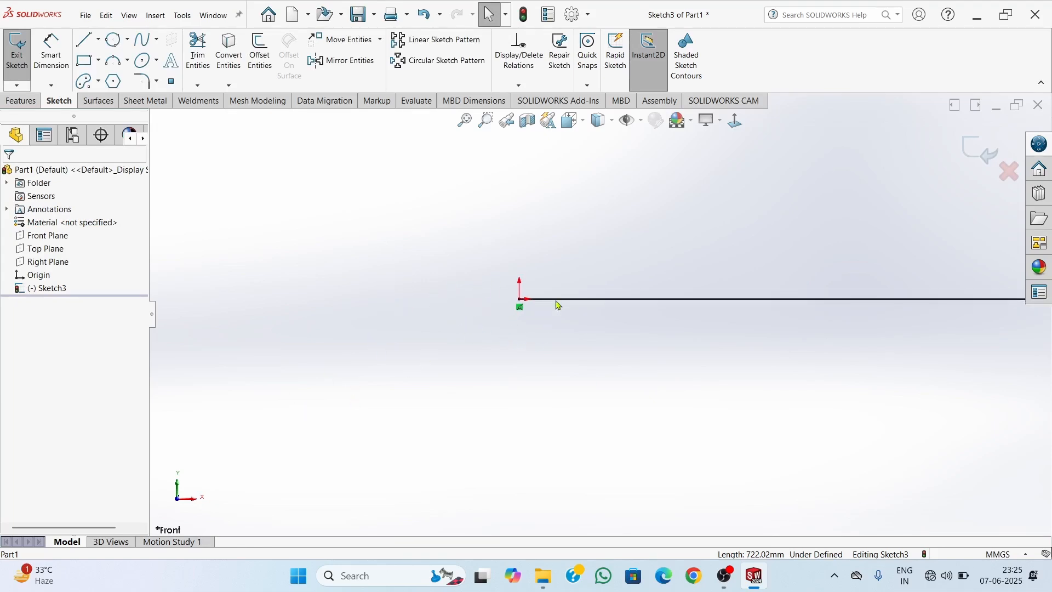
pyautogui.scroll(3, 523, 309)
pyautogui.scroll(-6, 537, 308)
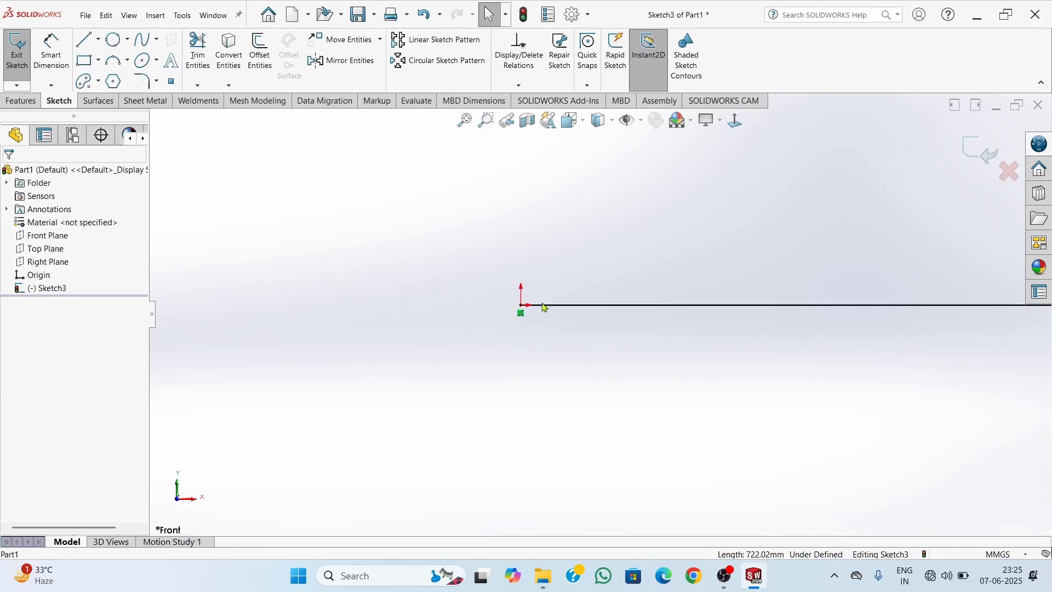
pyautogui.scroll(18, 532, 329)
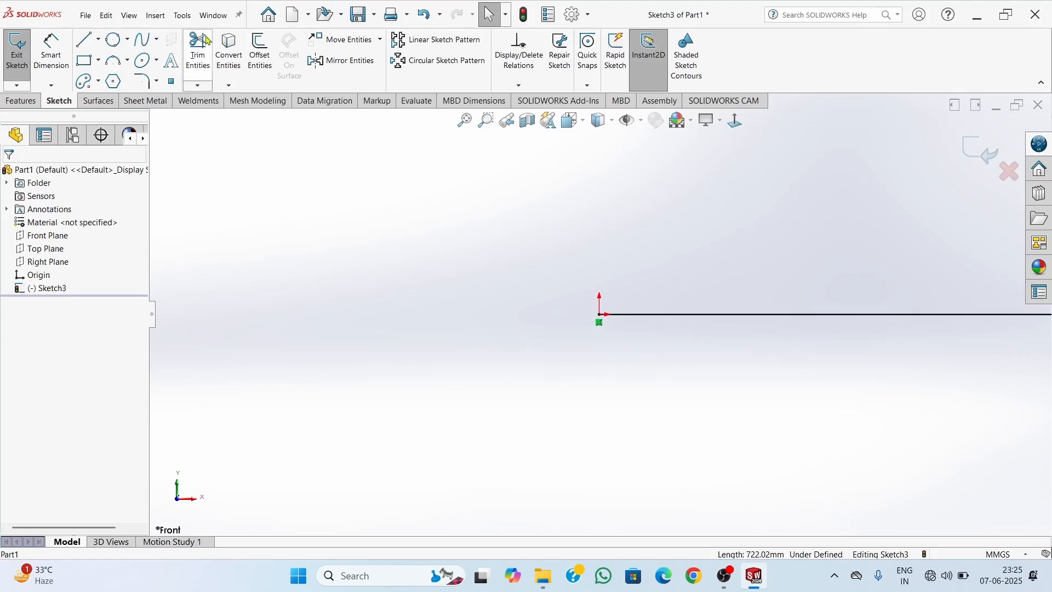
pyautogui.click(171, 61)
pyautogui.click(634, 316)
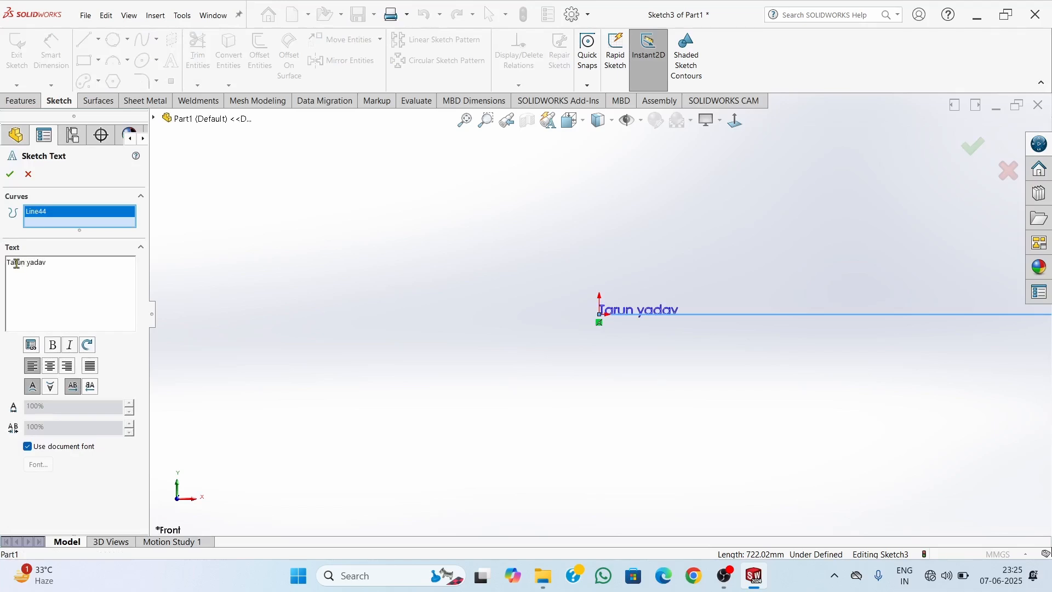
pyautogui.scroll(-3, 649, 338)
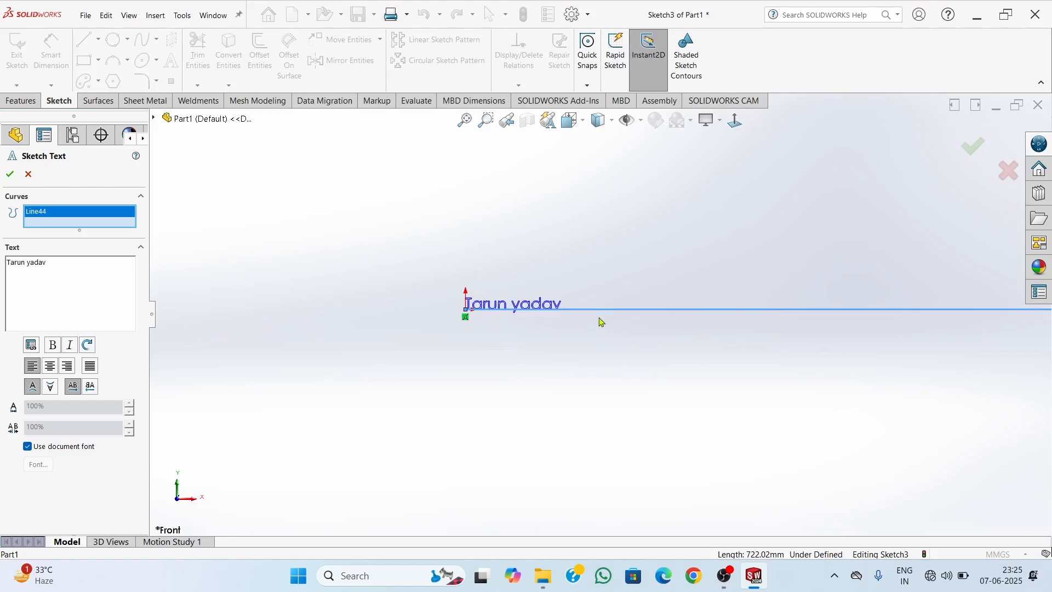
pyautogui.click(10, 175)
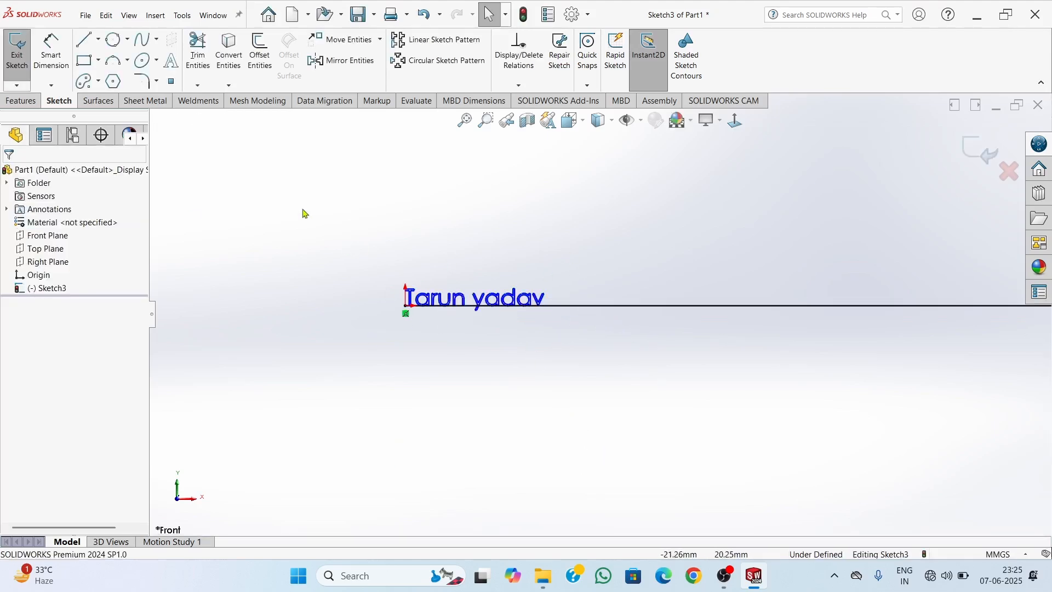
# Place five separate sketch points scattered around the text, three above the horizontal line and two below it
pyautogui.click(171, 83)
pyautogui.click(313, 163)
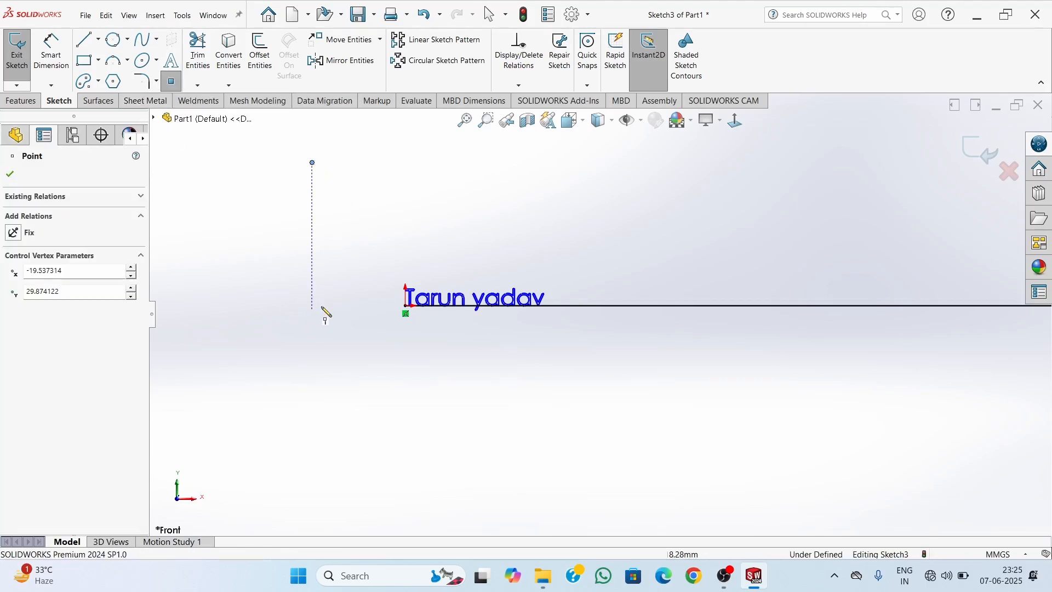
pyautogui.click(706, 179)
pyautogui.click(624, 386)
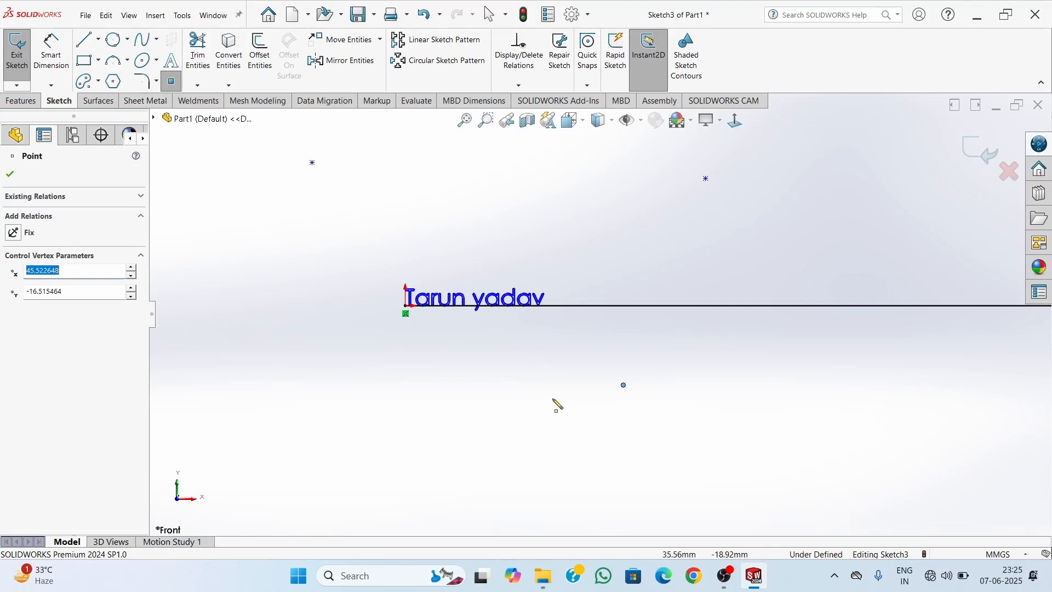
pyautogui.click(362, 420)
pyautogui.click(433, 194)
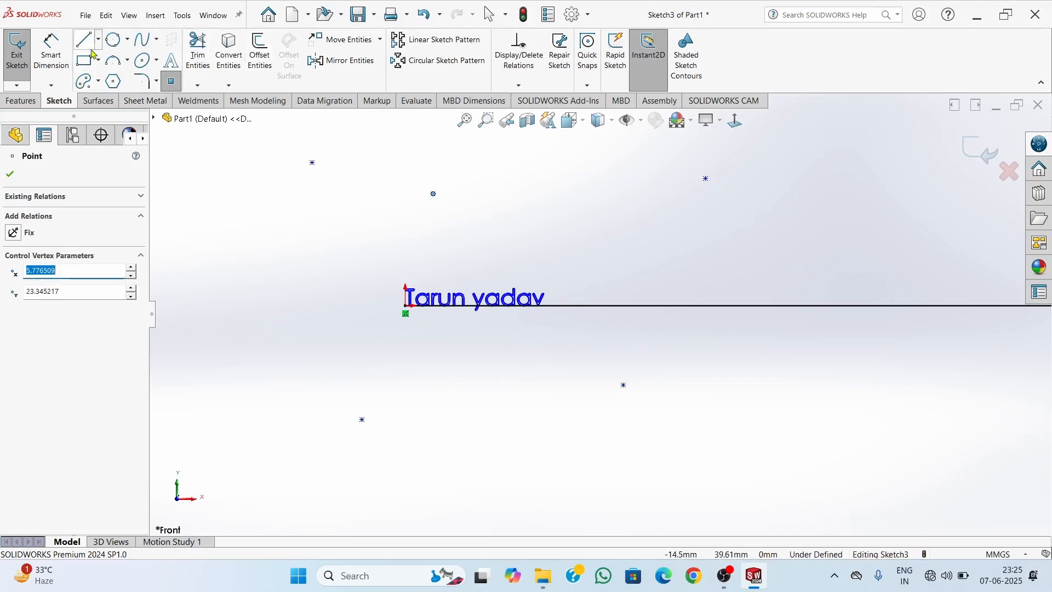
# Sketch a perimeter circle of about 17 mm radius passing through the sketch point farthest along positive X above the line
pyautogui.click(114, 48)
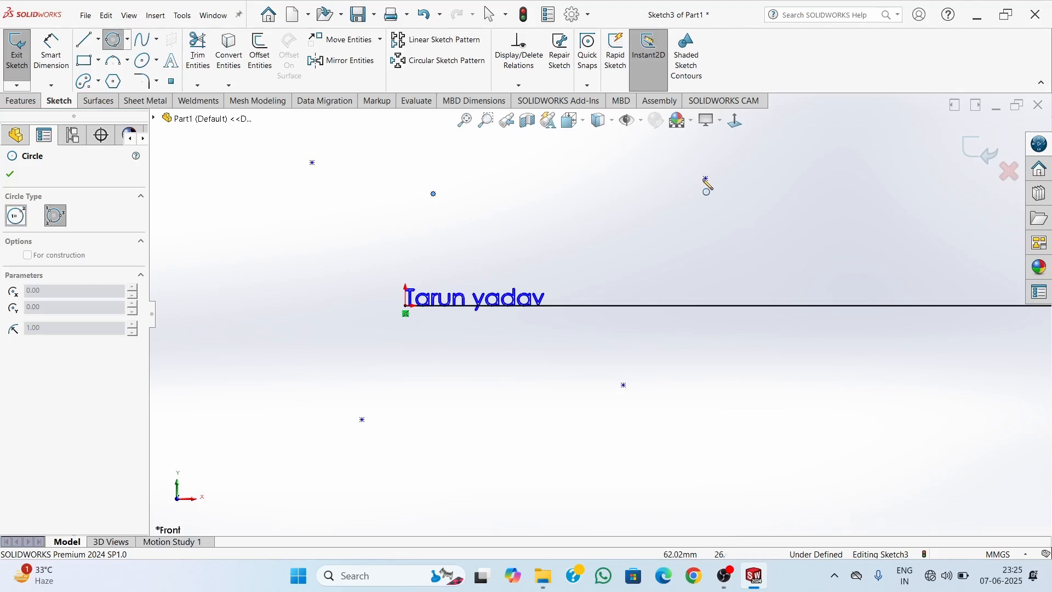
pyautogui.click(706, 178)
pyautogui.click(858, 241)
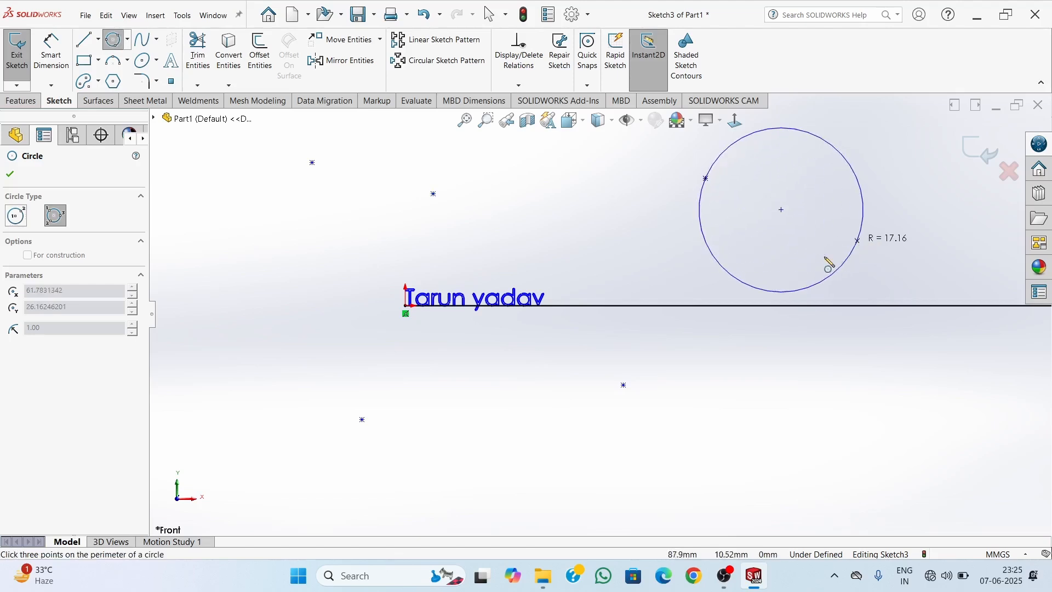
pyautogui.click(731, 298)
pyautogui.press('Escape')
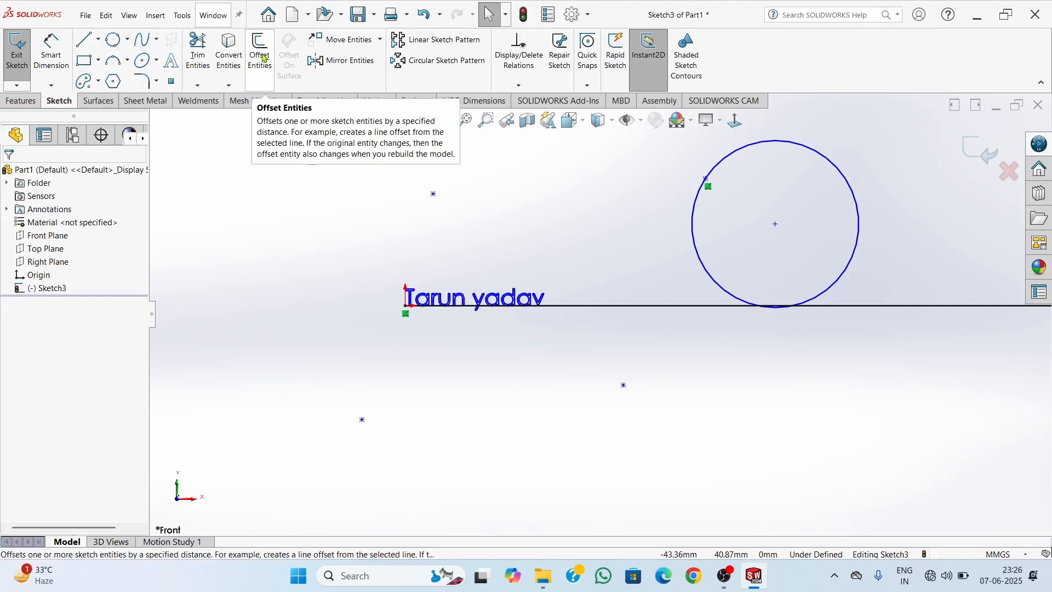
# Delete the sketch points, the circle, the sketch text and the horizontal line from the sketch
pyautogui.scroll(8, 698, 235)
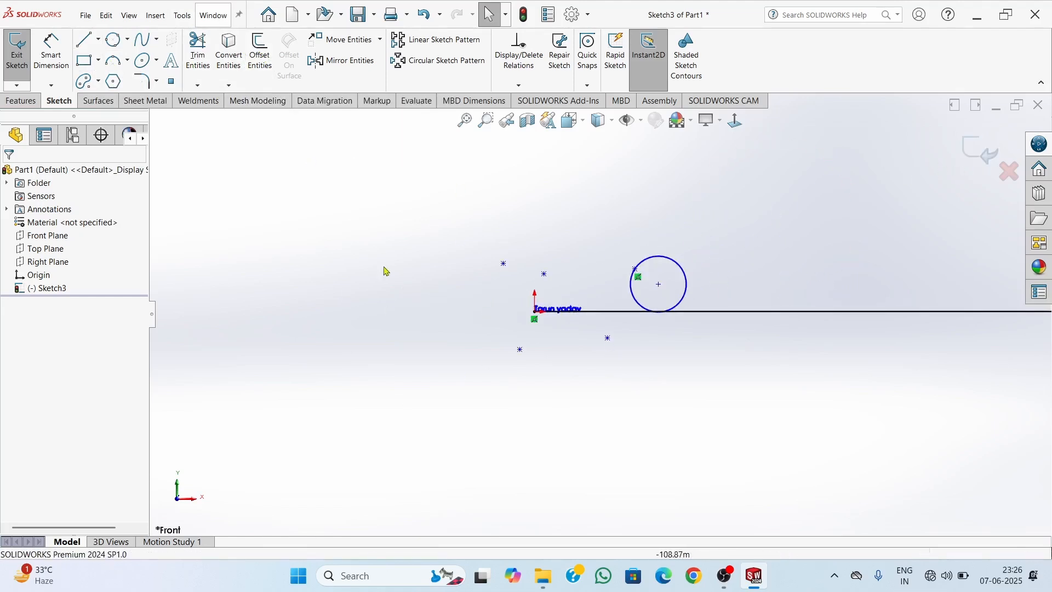
pyautogui.moveTo(405, 258)
pyautogui.mouseDown()
pyautogui.moveTo(871, 313)
pyautogui.moveTo(500, 387)
pyautogui.moveTo(512, 378)
pyautogui.mouseUp()
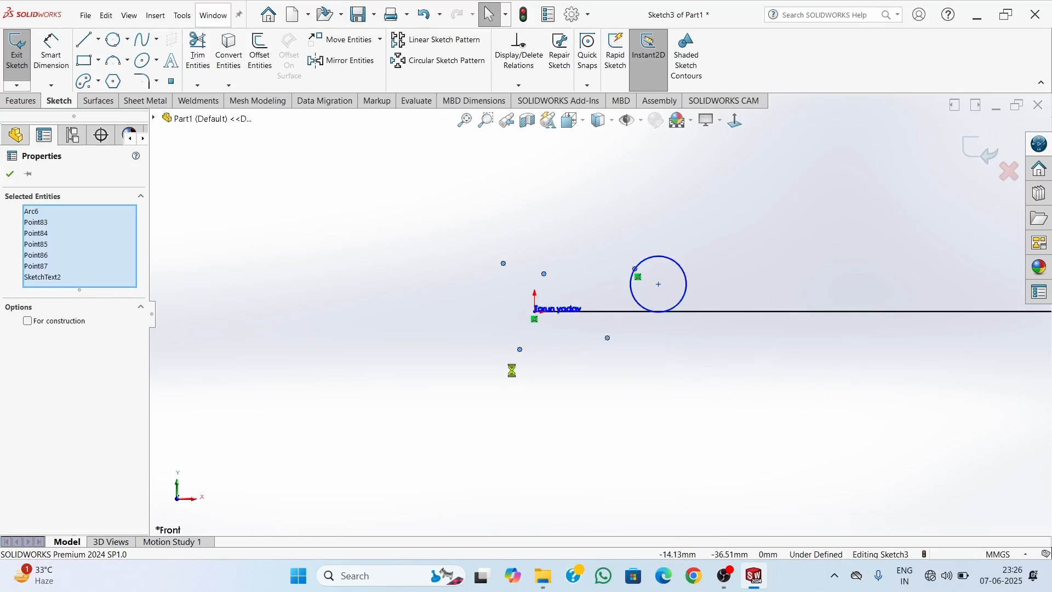
pyautogui.press('Delete')
pyautogui.click(581, 313)
pyautogui.press('Delete')
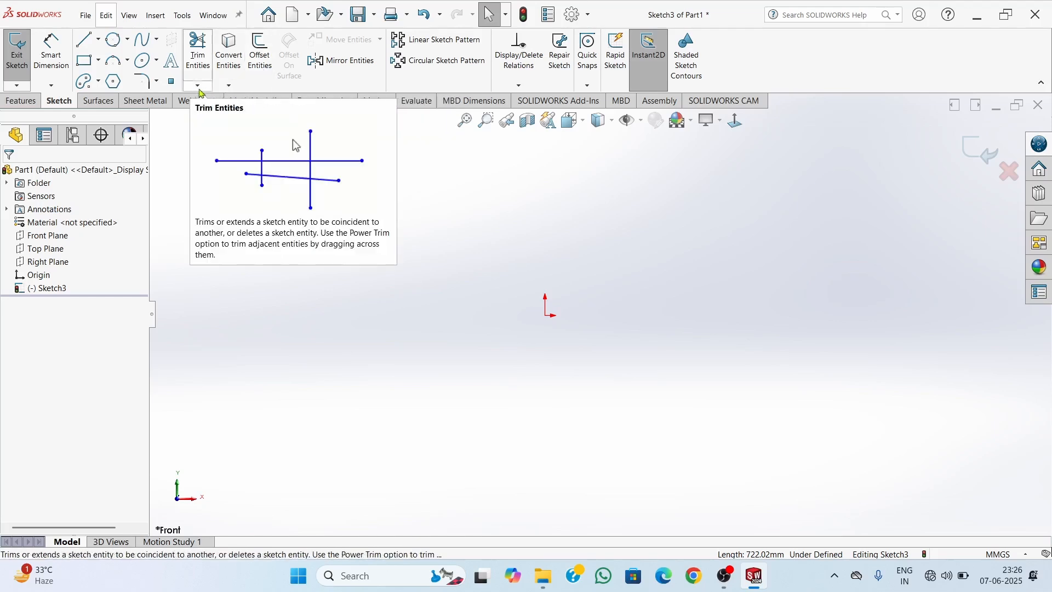
# Draw a corner rectangle from the origin, extending toward positive X and negative Y
pyautogui.click(197, 86)
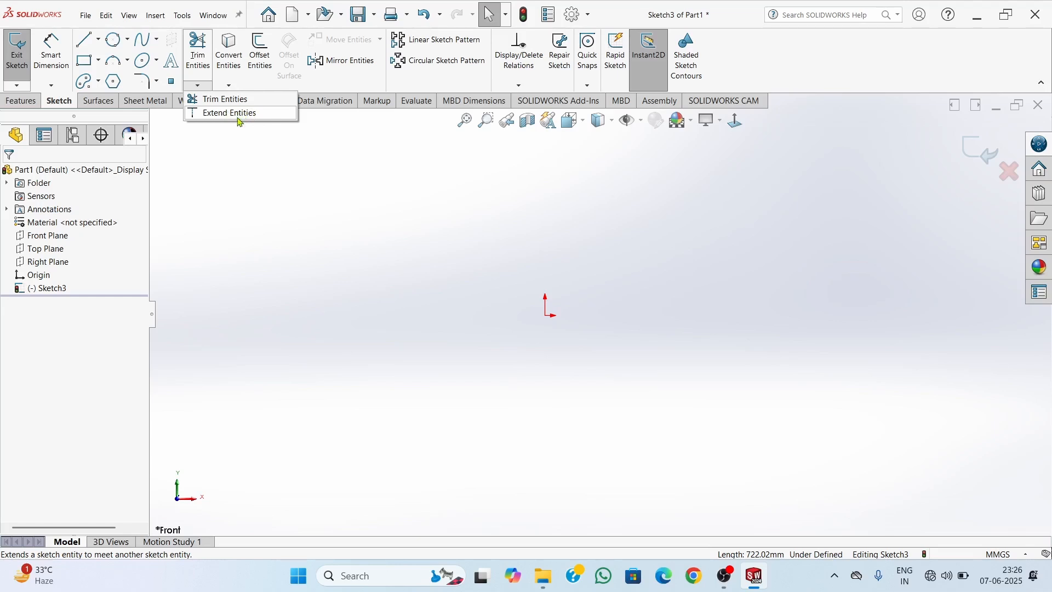
pyautogui.click(84, 60)
pyautogui.click(546, 316)
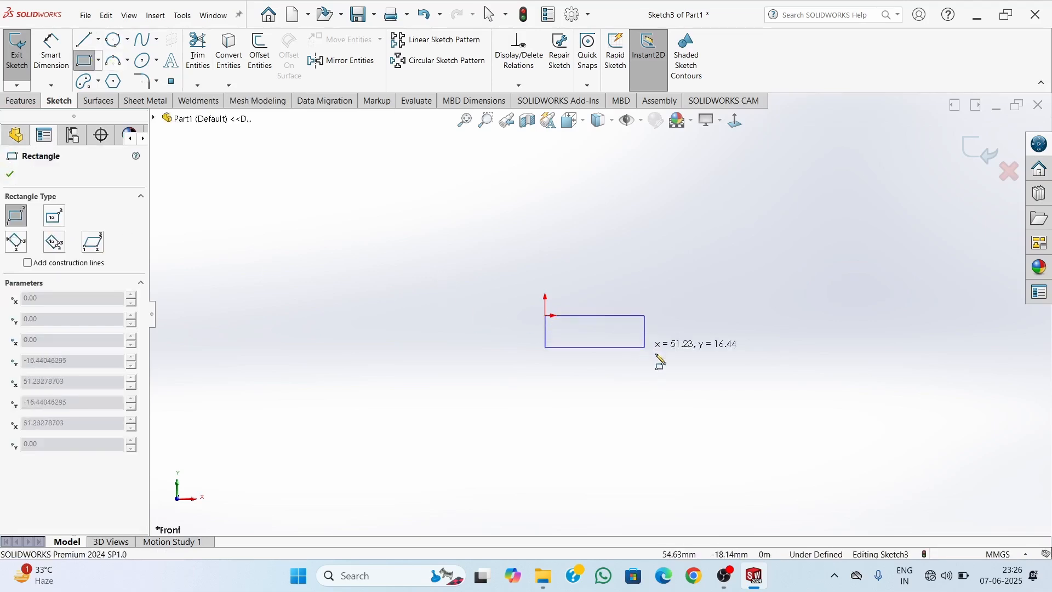
pyautogui.click(834, 439)
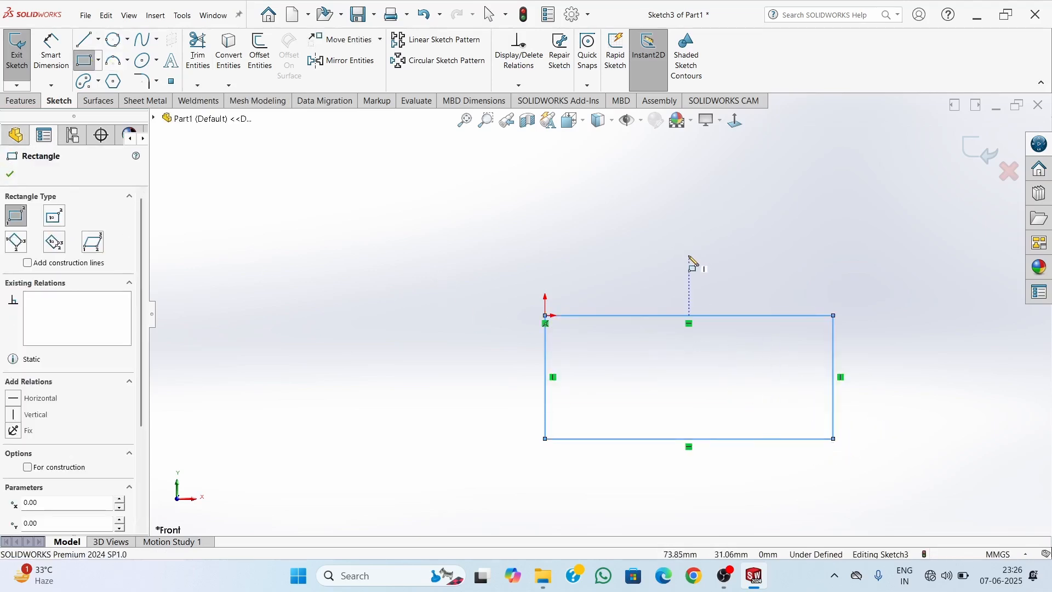
pyautogui.press('Escape')
pyautogui.scroll(2, 817, 374)
pyautogui.scroll(-2, 815, 375)
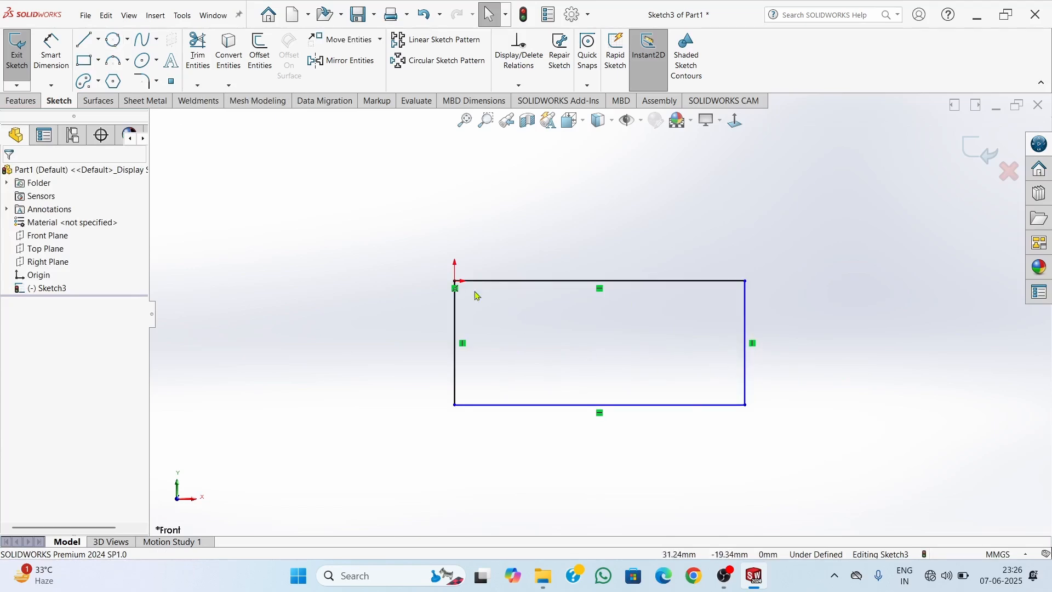
# Power trim the right, bottom and top edges of the rectangle, leaving only the vertical edge at the origin
pyautogui.click(209, 70)
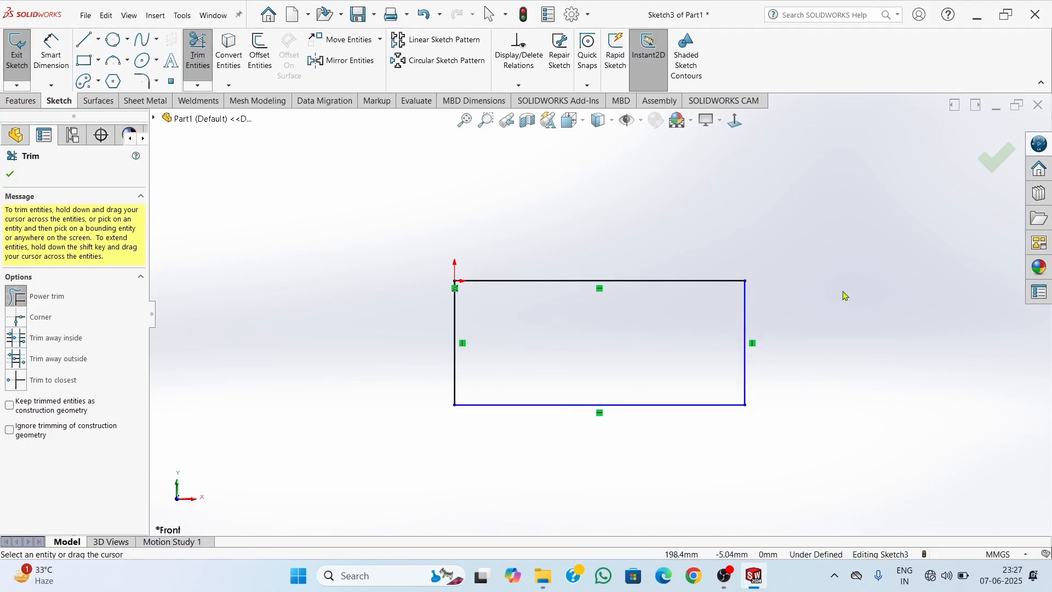
pyautogui.moveTo(825, 312); pyautogui.dragTo(771, 328)
pyautogui.moveTo(770, 327)
pyautogui.mouseDown()
pyautogui.moveTo(732, 336)
pyautogui.moveTo(698, 387)
pyautogui.mouseUp()
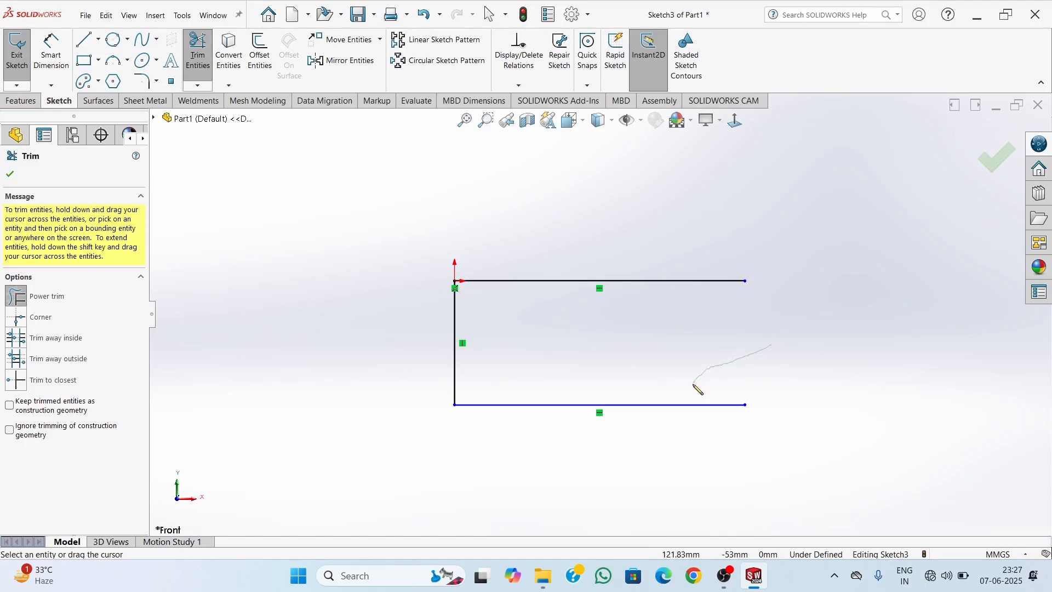
pyautogui.moveTo(699, 389)
pyautogui.mouseDown()
pyautogui.moveTo(649, 432)
pyautogui.moveTo(690, 391)
pyautogui.mouseUp()
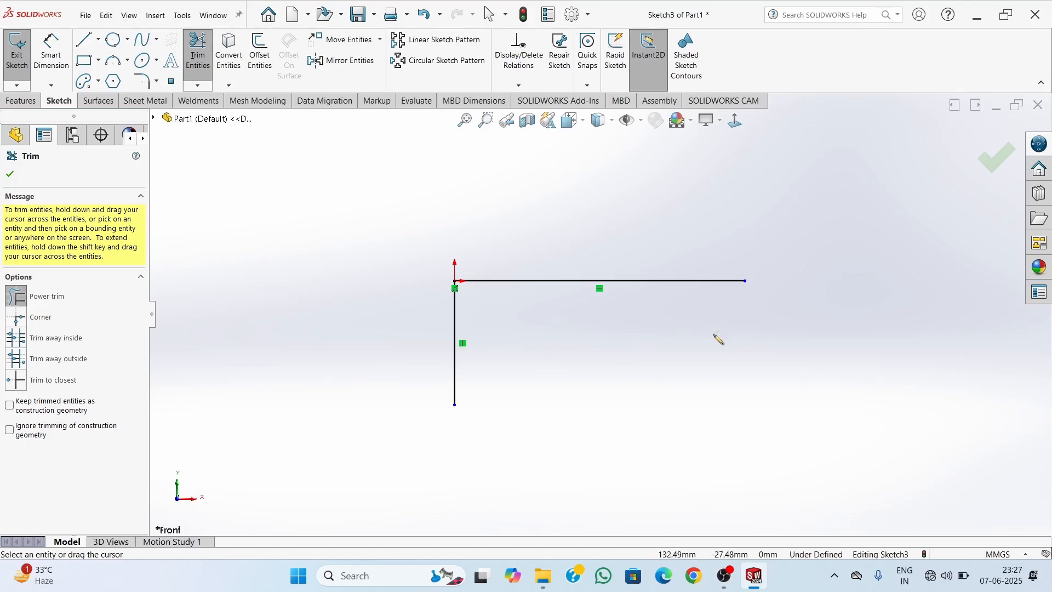
pyautogui.moveTo(707, 308)
pyautogui.mouseDown()
pyautogui.moveTo(685, 289)
pyautogui.moveTo(721, 317)
pyautogui.mouseUp()
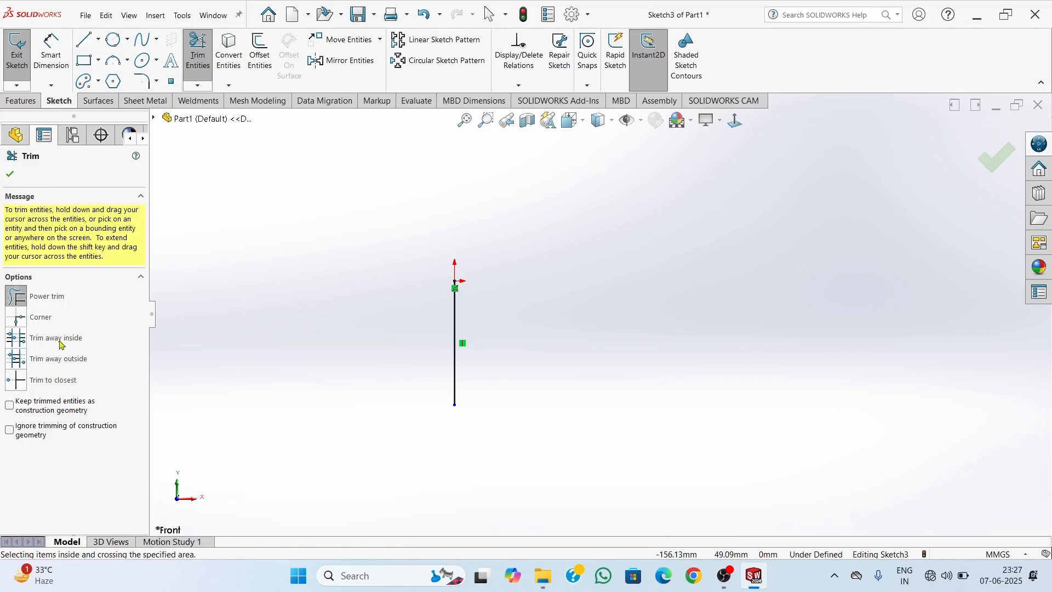
pyautogui.click(10, 174)
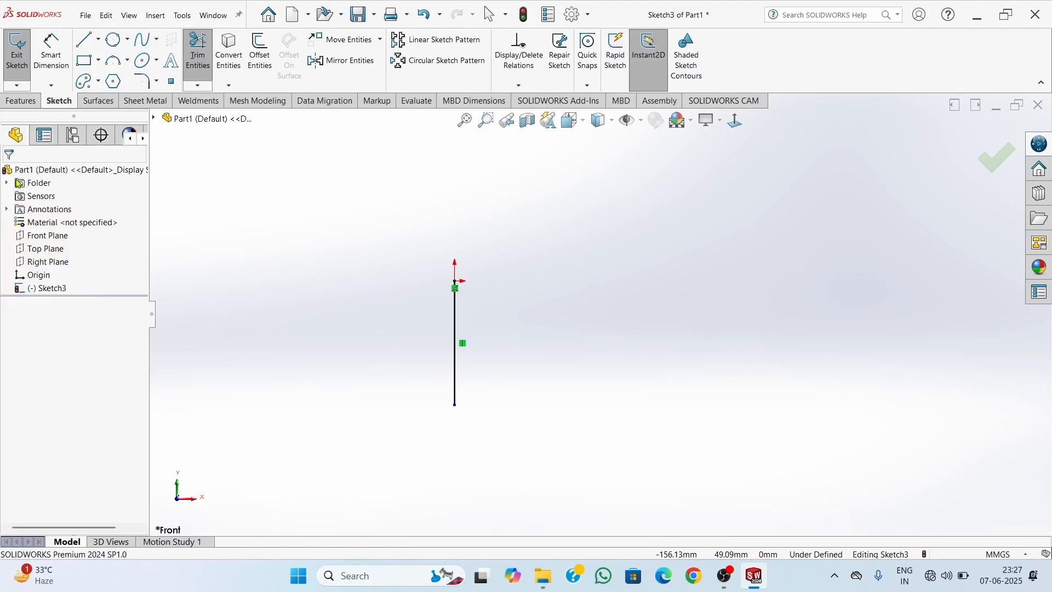
# Draw two horizontal lines about 80 mm long toward positive X, one from each end of the vertical line
pyautogui.click(198, 85)
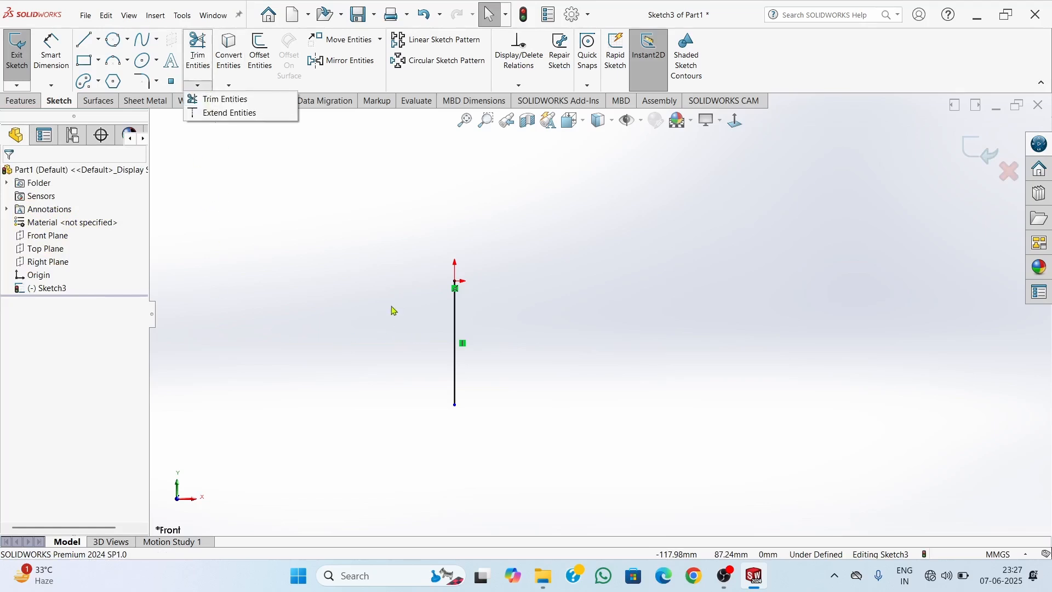
pyautogui.click(352, 251)
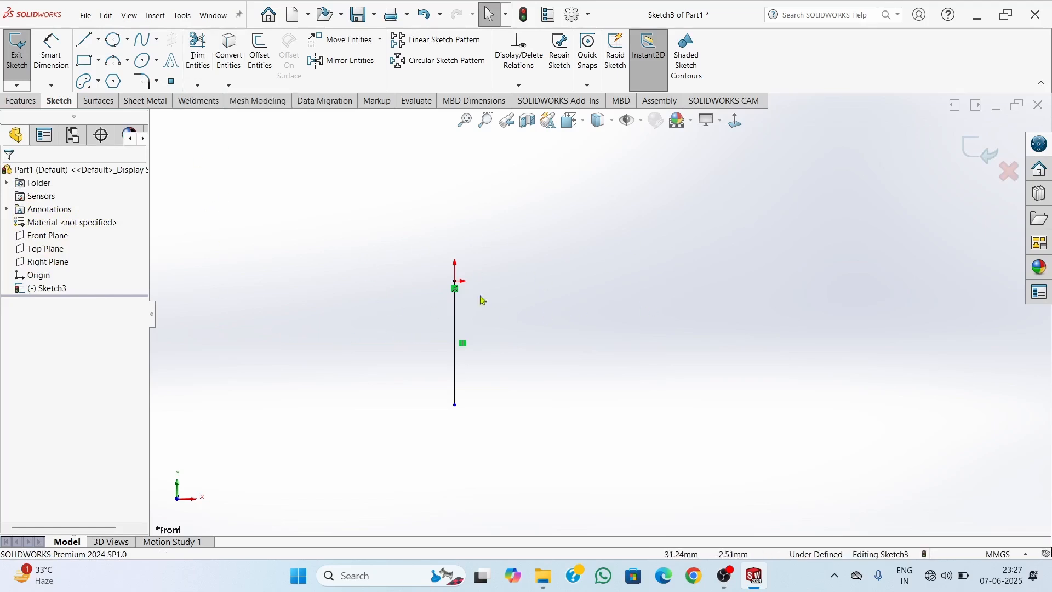
pyautogui.moveTo(383, 228); pyautogui.dragTo(320, 235, button='right')
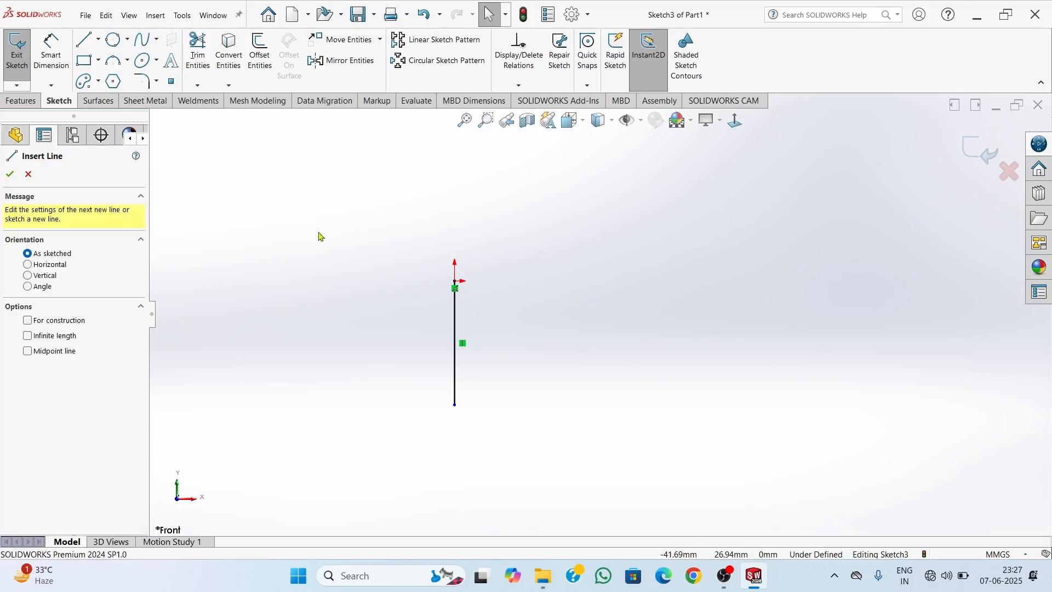
pyautogui.click(455, 281)
pyautogui.click(612, 281)
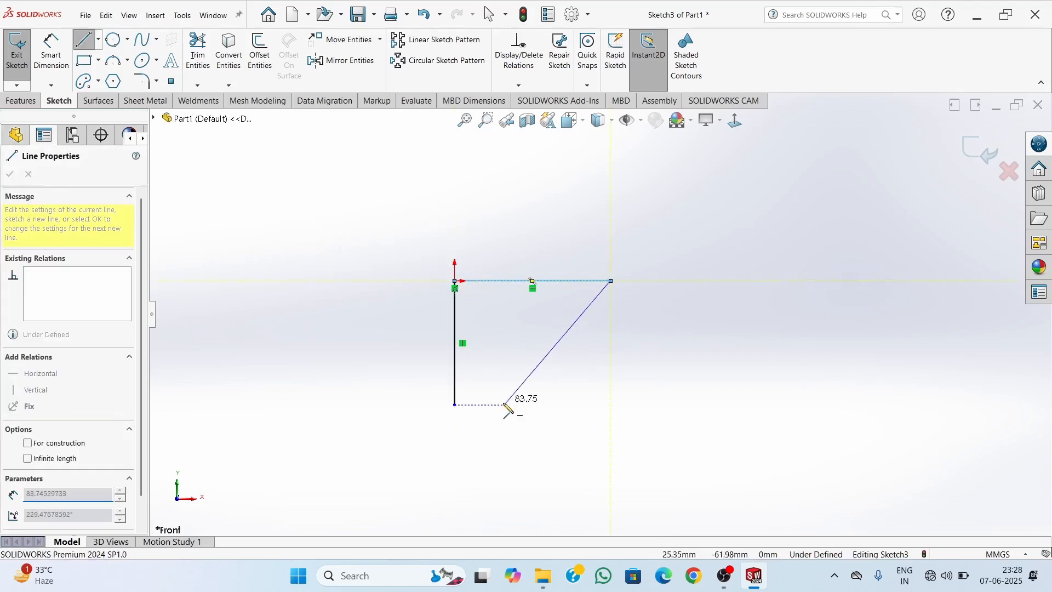
pyautogui.press('Escape')
pyautogui.moveTo(377, 269); pyautogui.dragTo(317, 278, button='right')
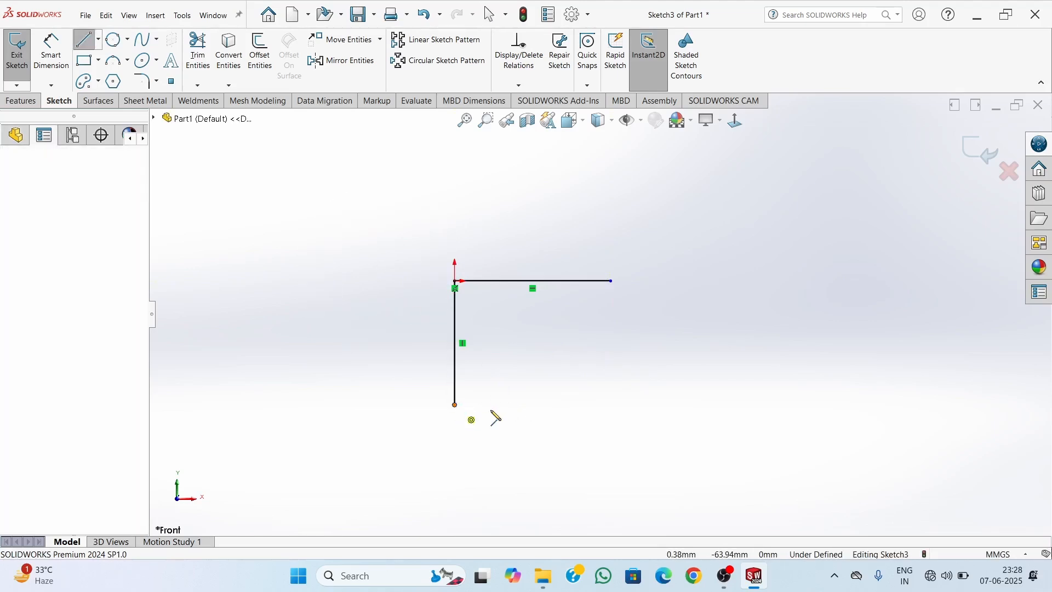
pyautogui.click(455, 405)
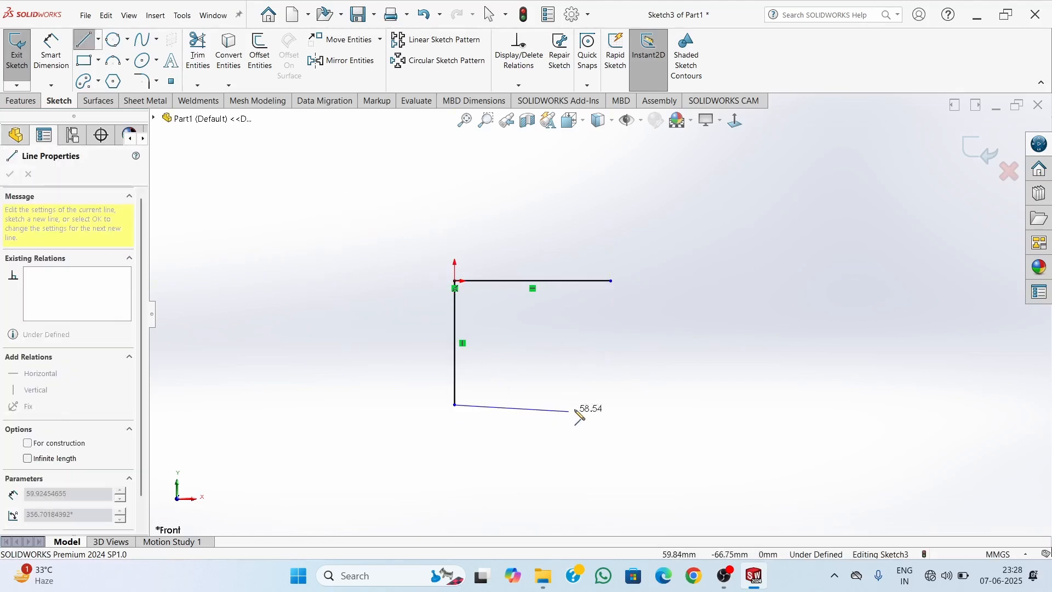
pyautogui.click(611, 404)
pyautogui.press('Escape')
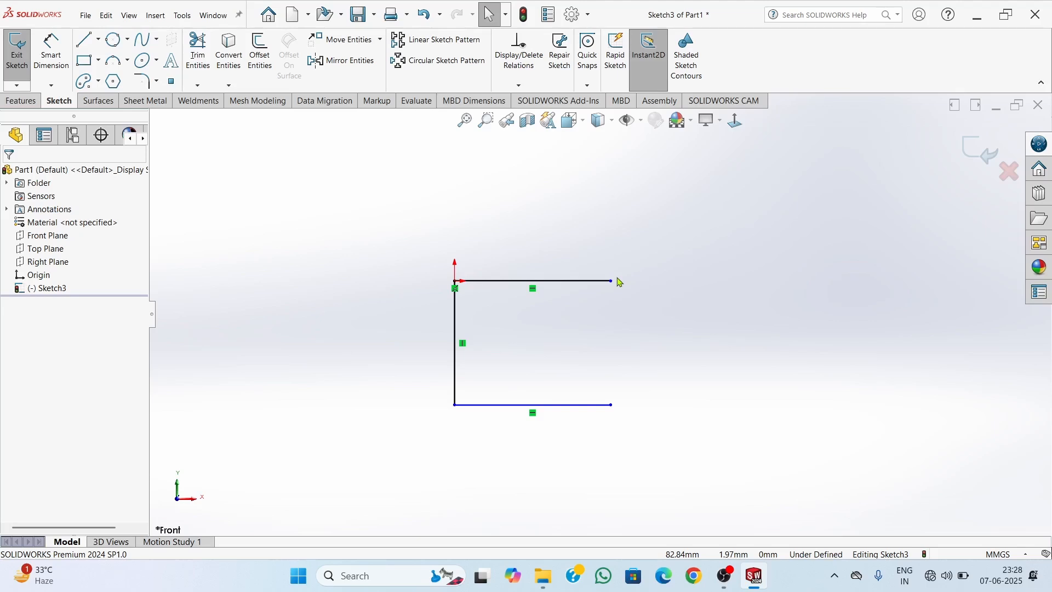
# Draw a separate vertical line about 64 mm long, about 32 mm beyond the horizontal lines' open ends and level with both
pyautogui.click(197, 85)
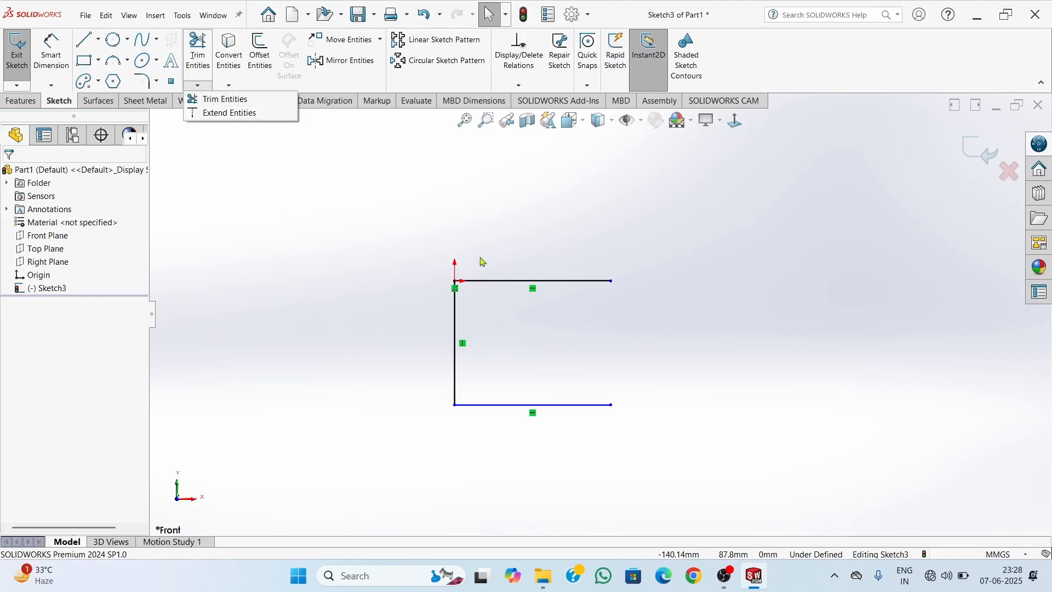
pyautogui.moveTo(844, 268); pyautogui.dragTo(806, 283, button='right')
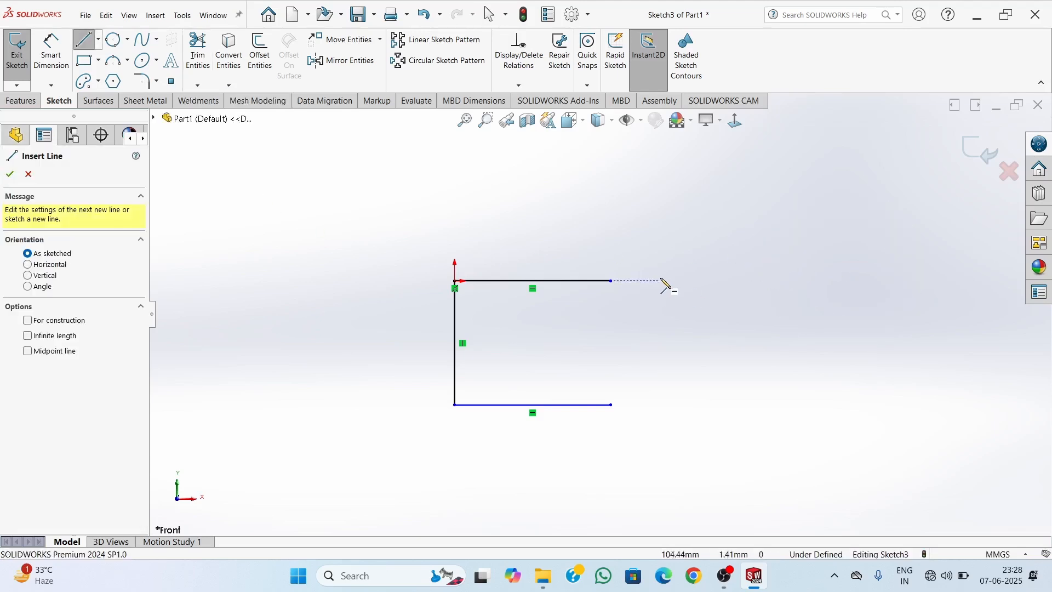
pyautogui.click(675, 281)
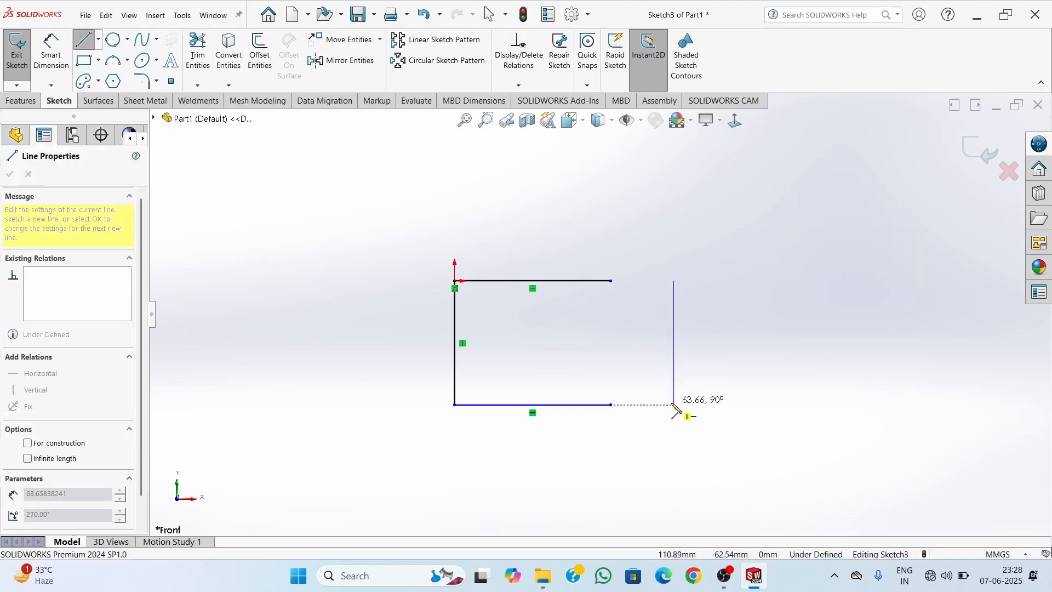
pyautogui.click(675, 404)
pyautogui.press('Escape')
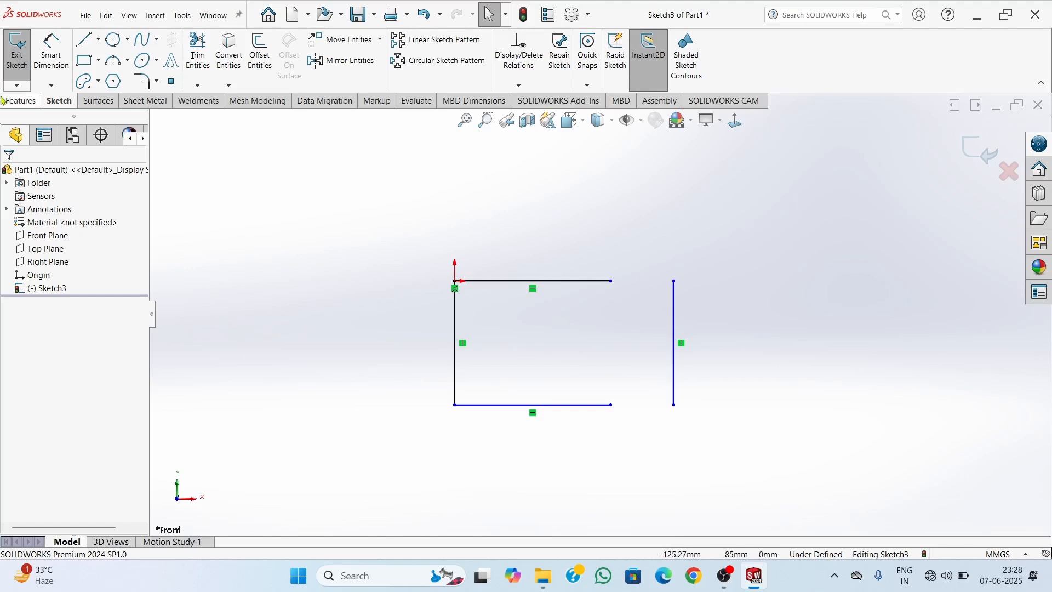
# Draw a line bridging the gap between the upper horizontal line and the separate vertical line, and undo it
pyautogui.press('l')
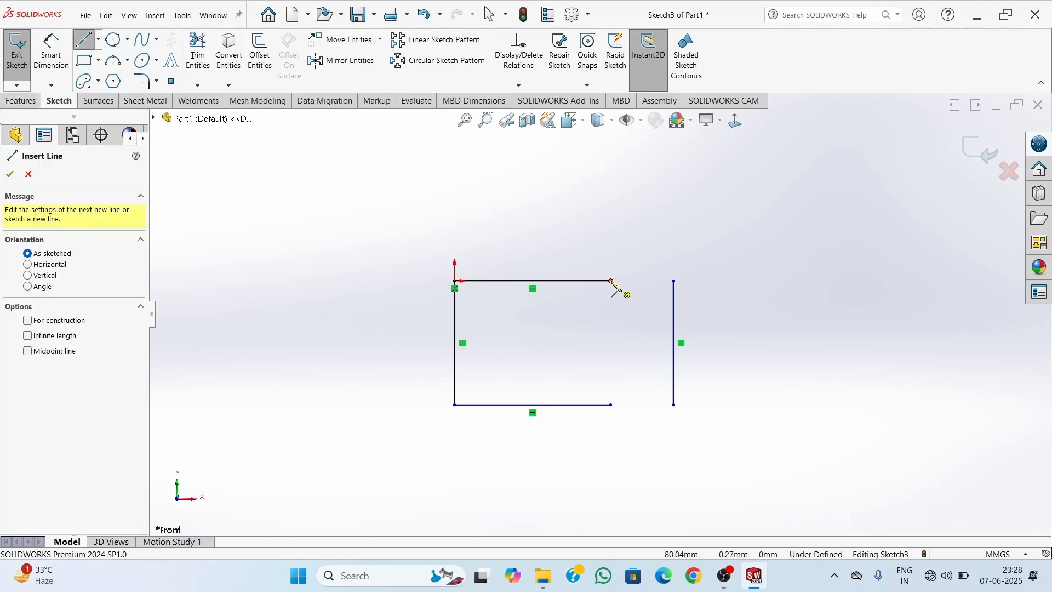
pyautogui.click(612, 281)
pyautogui.click(673, 281)
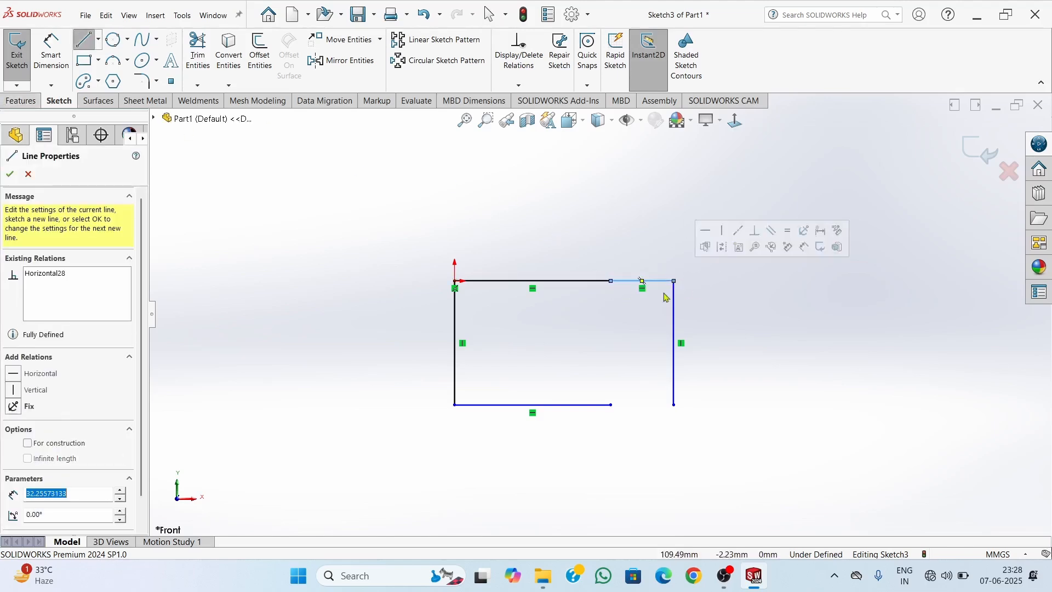
pyautogui.press('Escape')
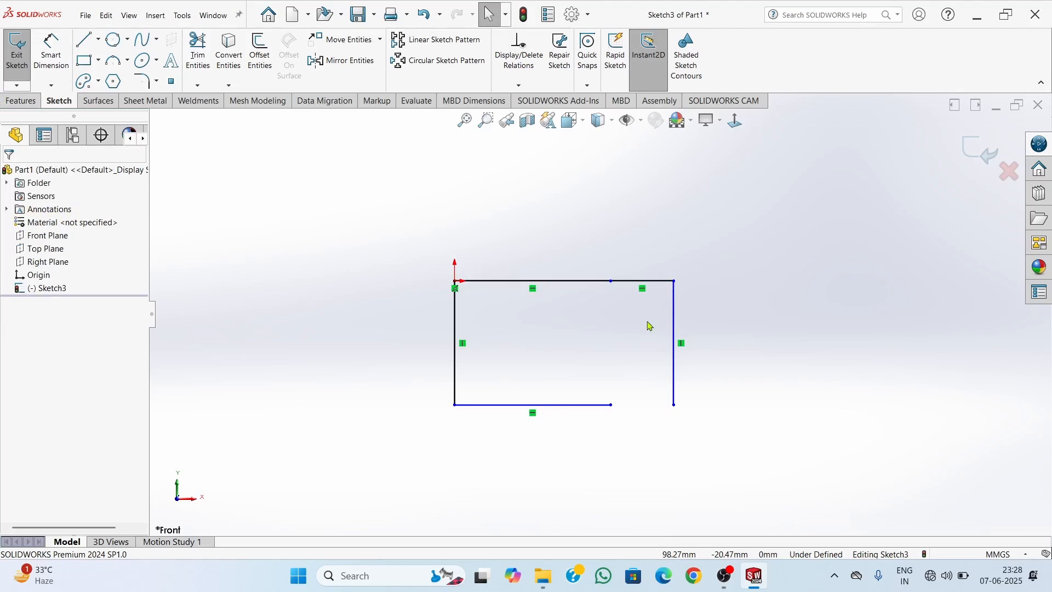
pyautogui.hotkey('ctrl', 'z')
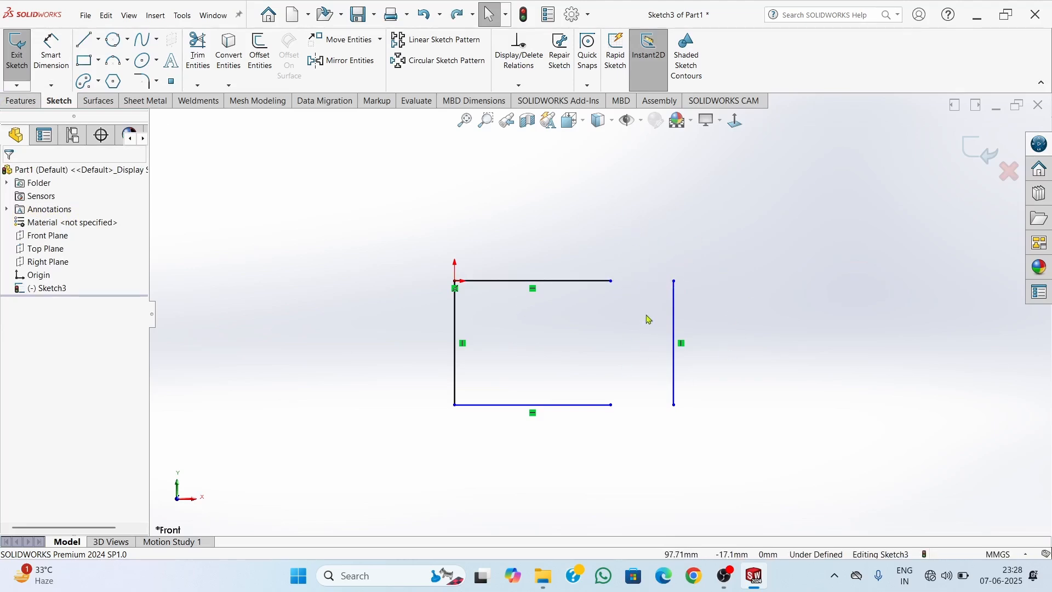
# Extend the upper and lower horizontal lines to the separate vertical line to close the rectangle
pyautogui.click(204, 86)
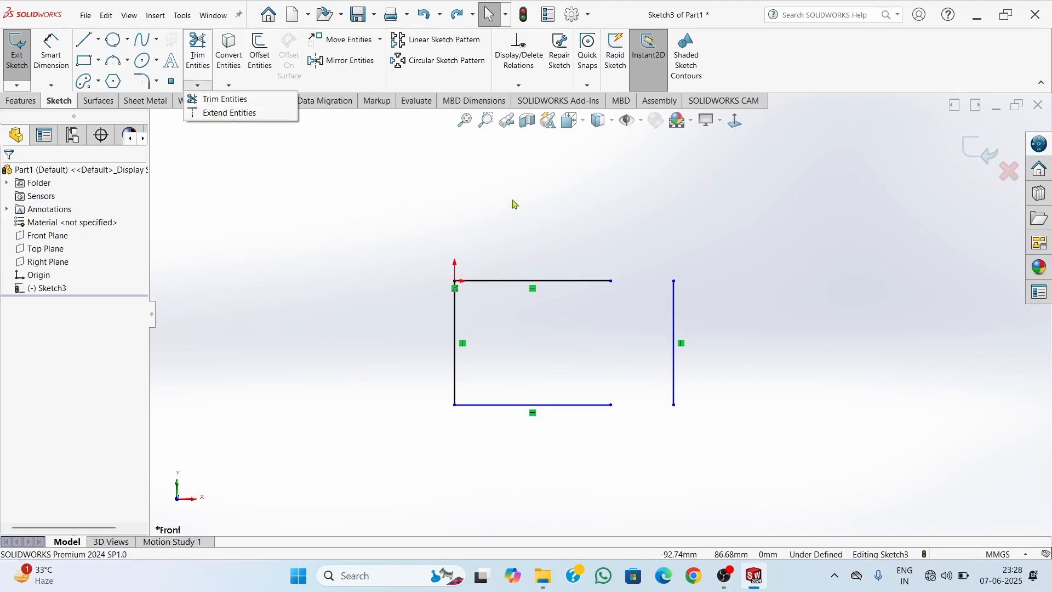
pyautogui.click(225, 99)
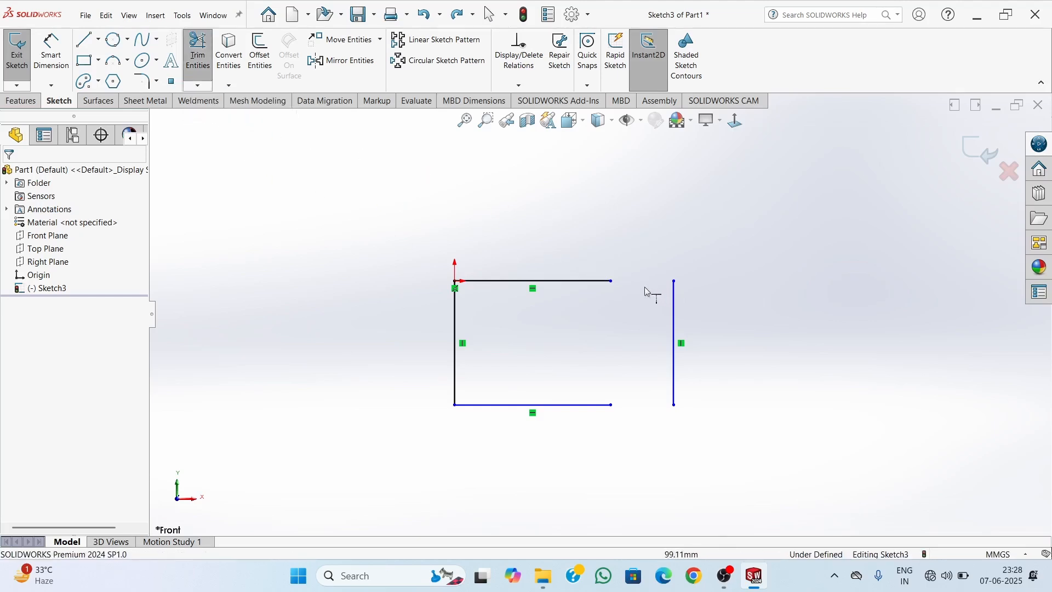
pyautogui.click(579, 281)
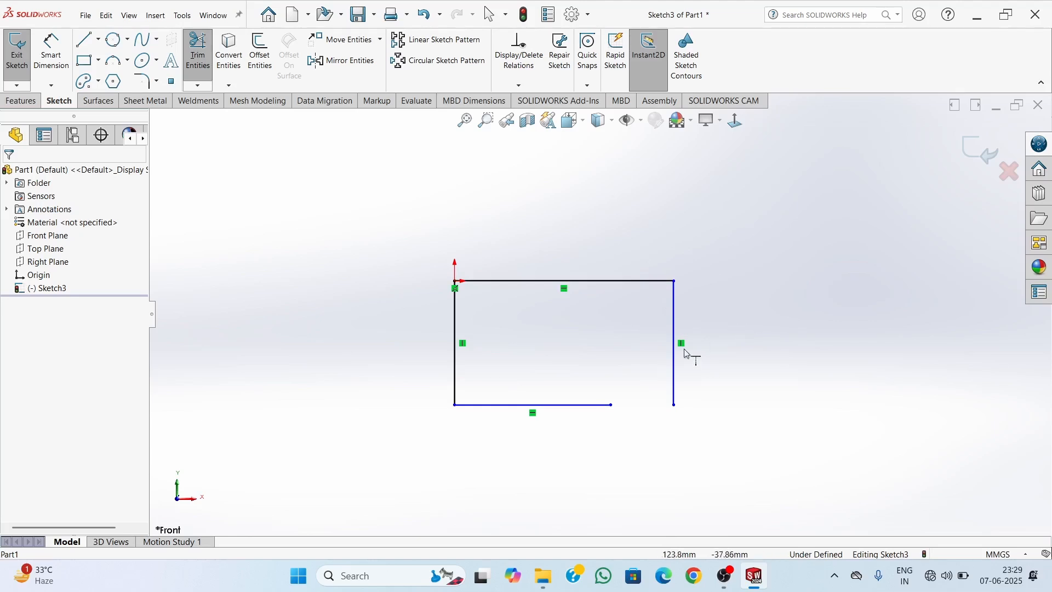
pyautogui.click(584, 408)
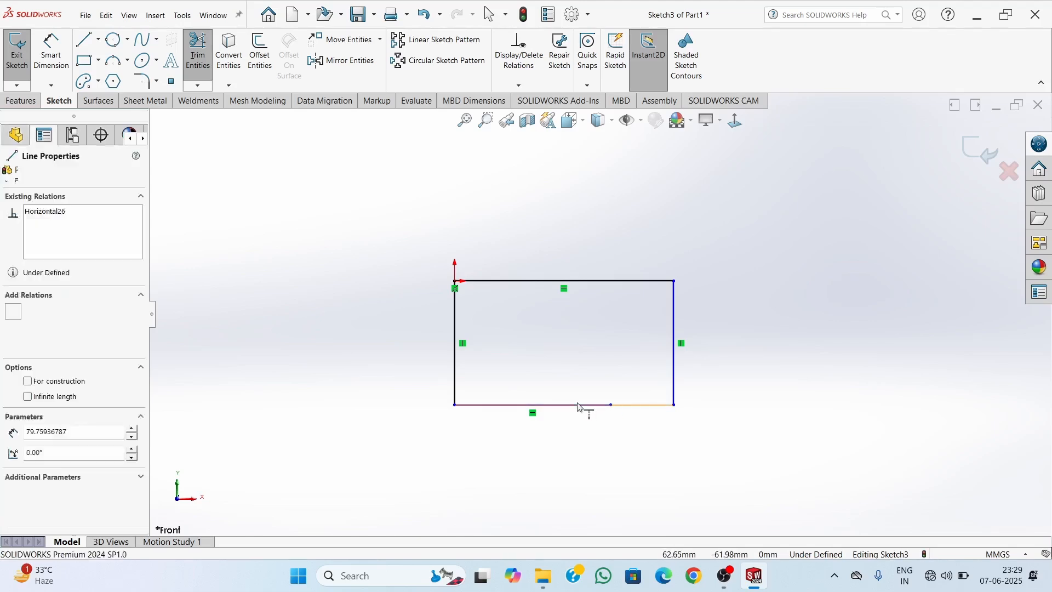
pyautogui.press('Escape')
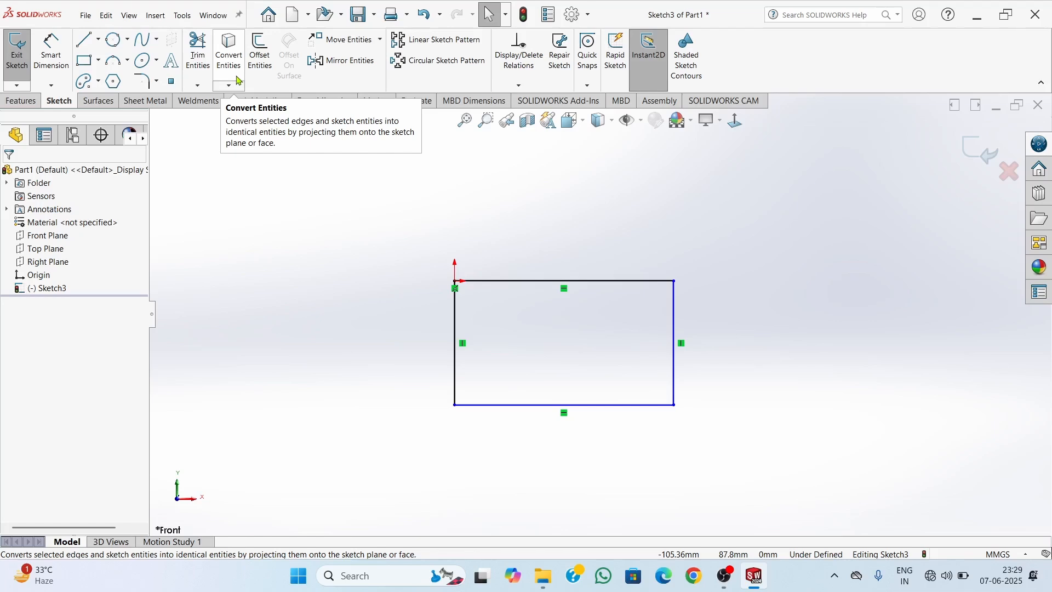
# Dimension the rectangle's vertical side farthest from the origin at 60 mm, placing the dimension outside the rectangle
pyautogui.click(261, 58)
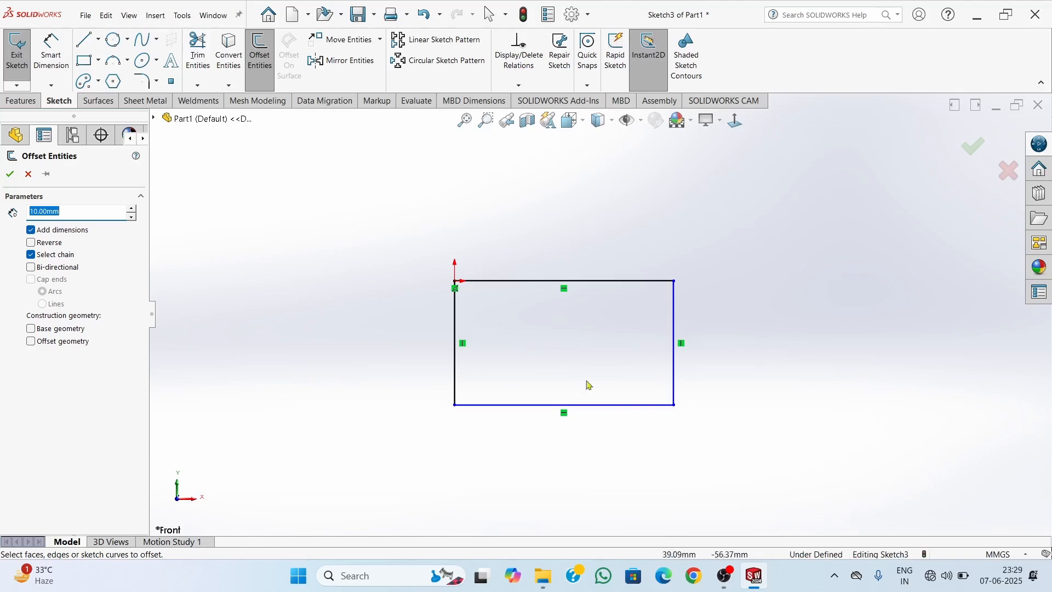
pyautogui.press('Escape')
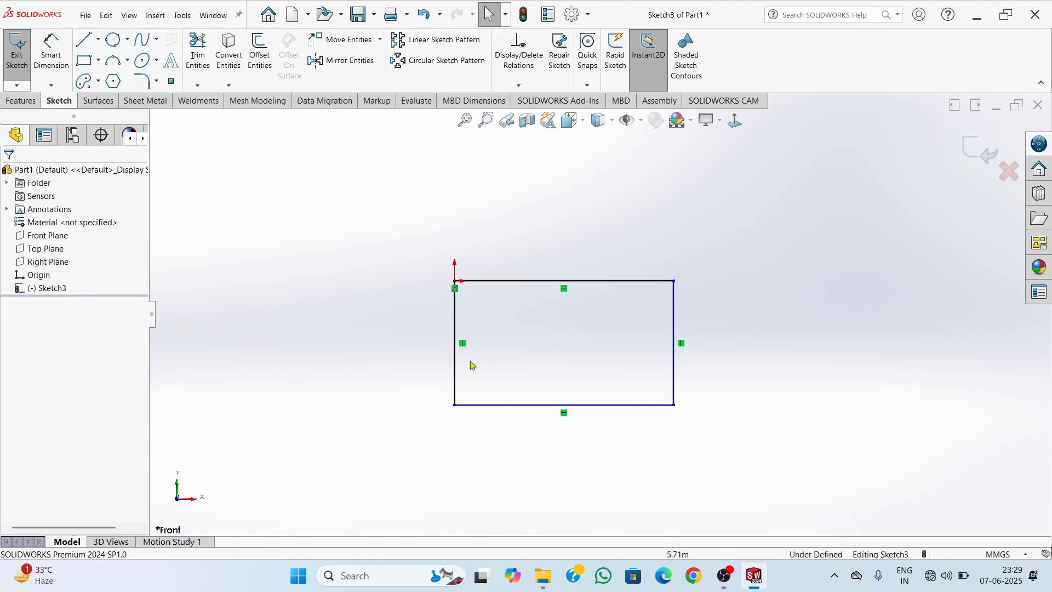
pyautogui.moveTo(822, 343); pyautogui.dragTo(815, 285, button='right')
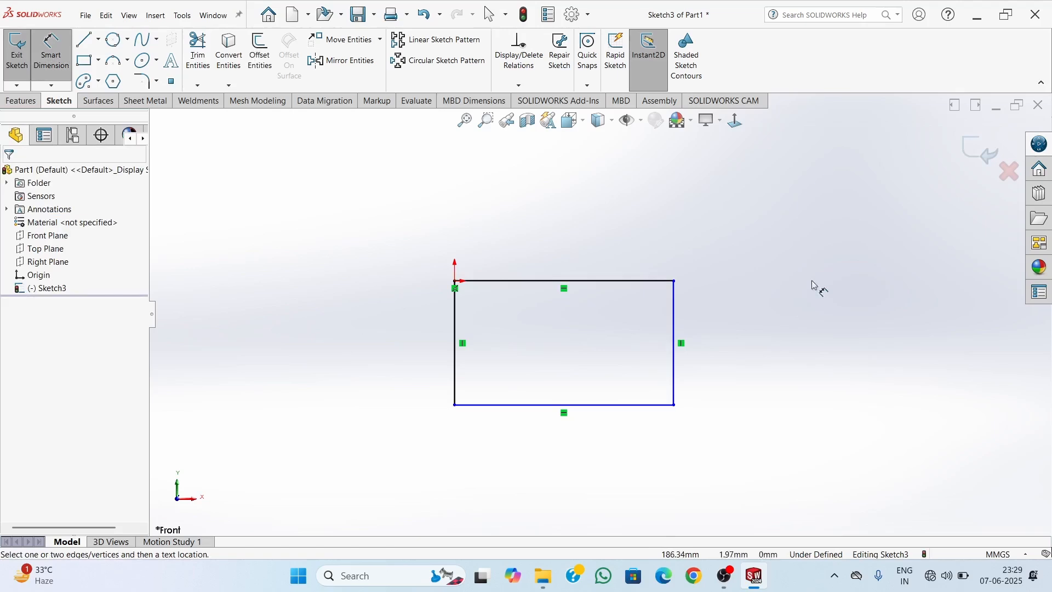
pyautogui.click(675, 366)
pyautogui.click(806, 345)
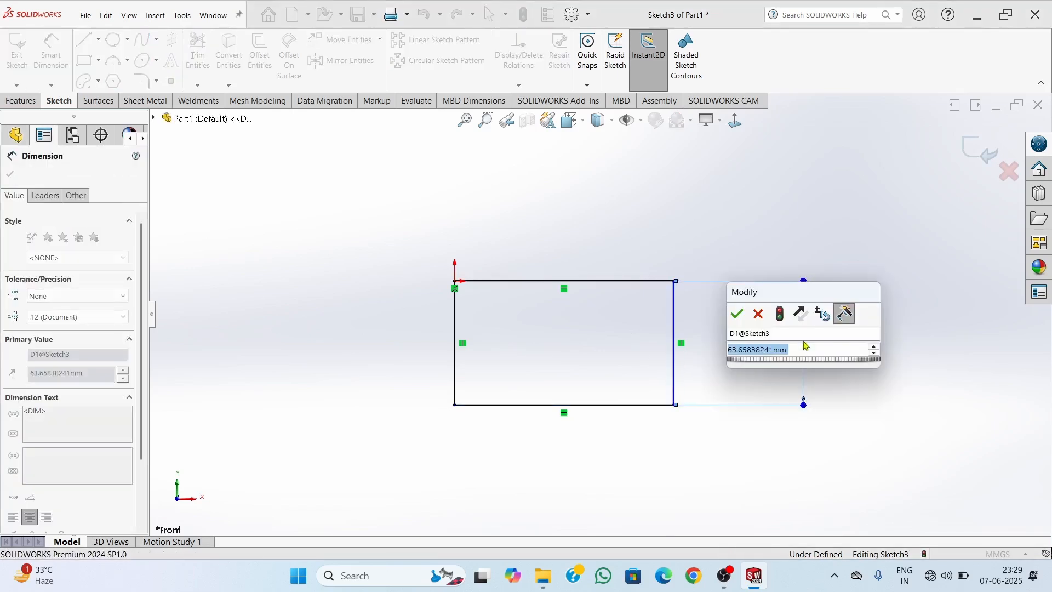
pyautogui.write('60')
pyautogui.press('Return')
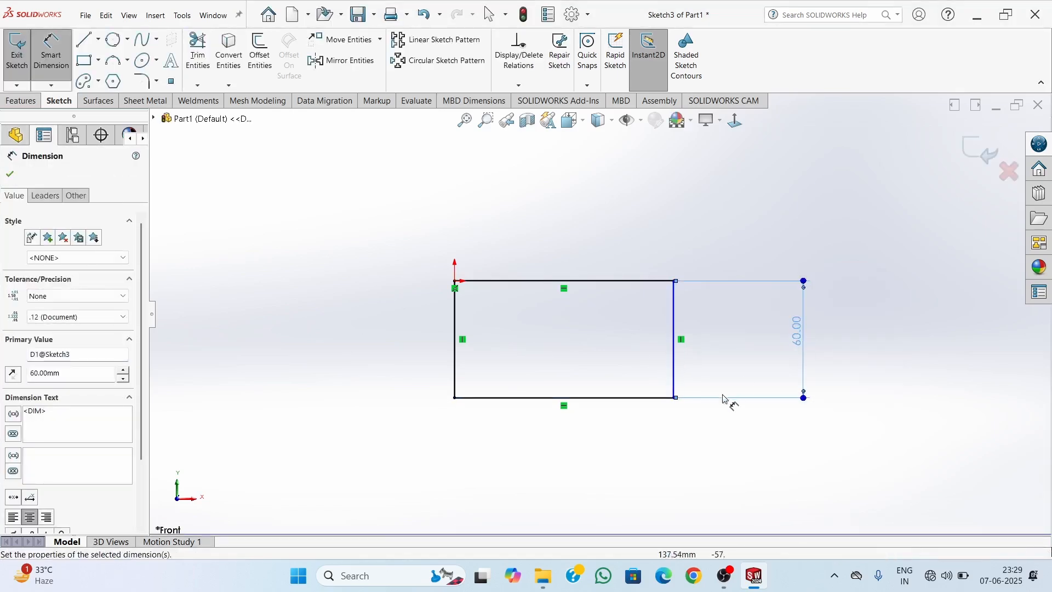
pyautogui.press('Escape')
# Dimension the rectangle's lower horizontal edge at 110 mm, placing the dimension below it
pyautogui.press('d')
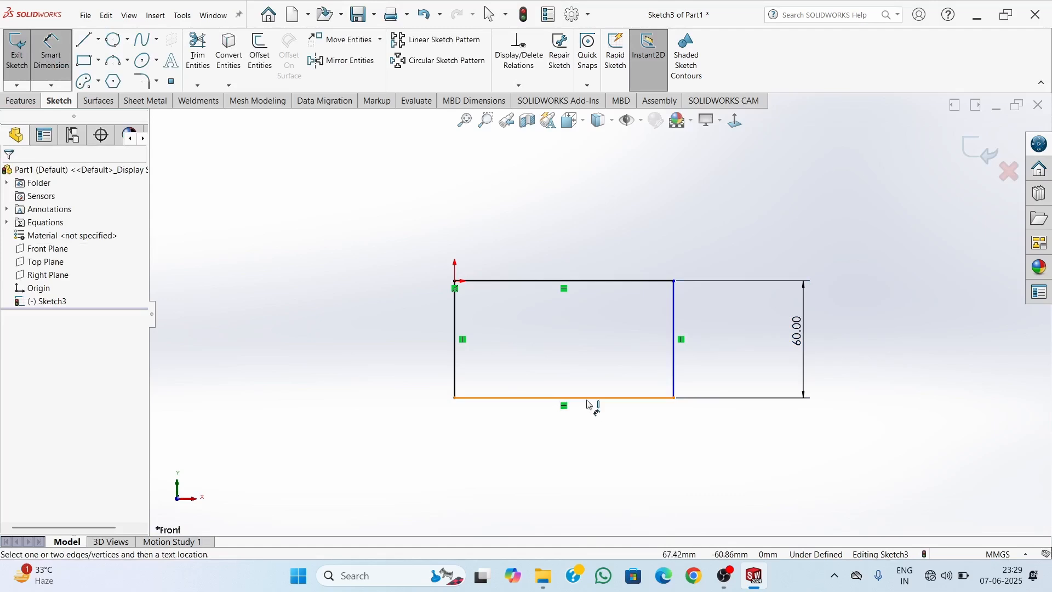
pyautogui.click(592, 398)
pyautogui.click(561, 471)
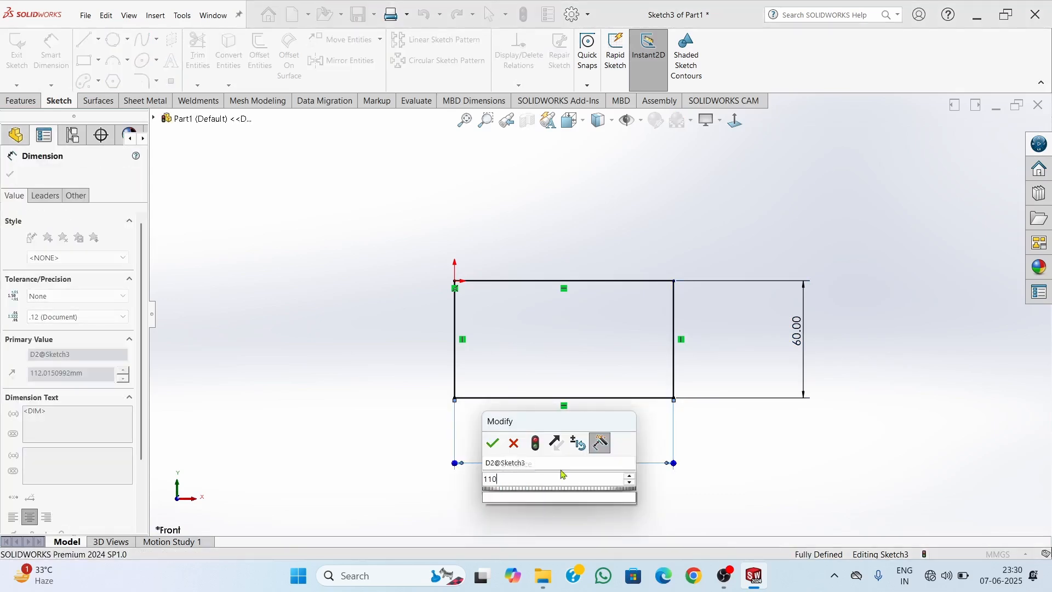
pyautogui.press('Return')
pyautogui.press('Escape')
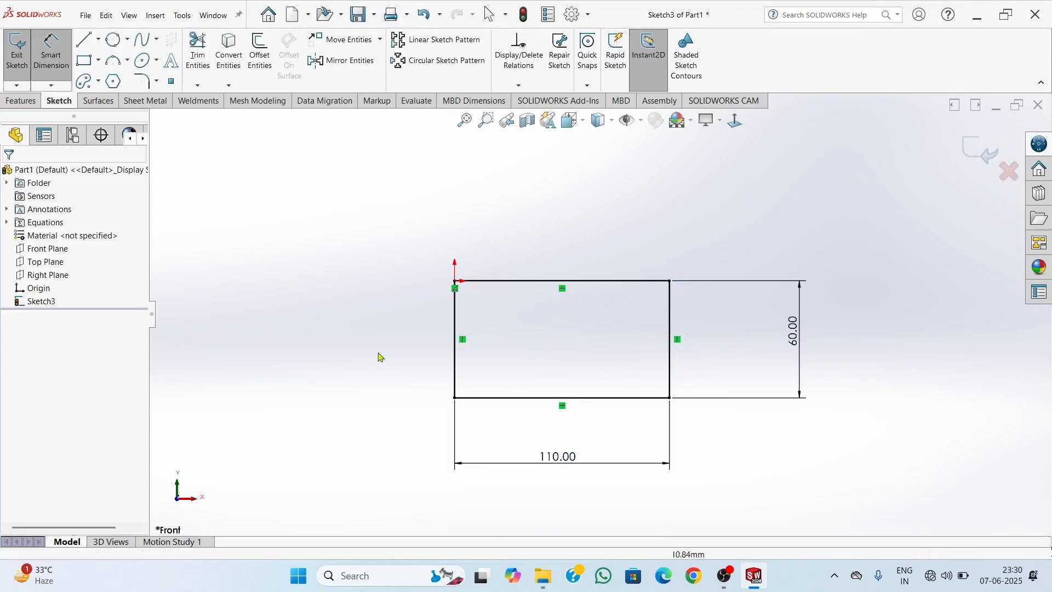
pyautogui.press('Escape')
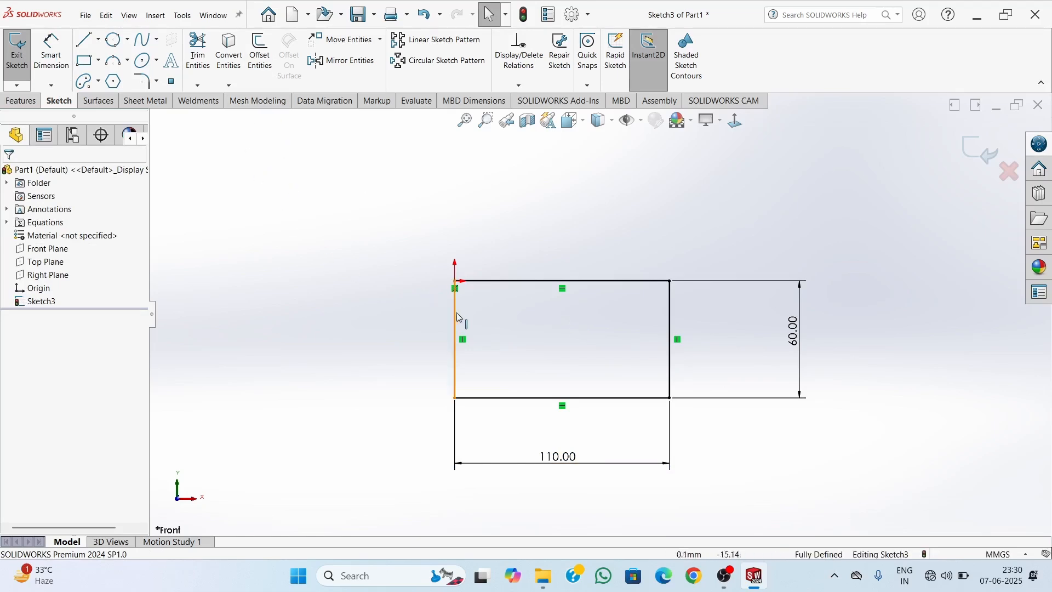
# Offset the whole rectangle chain outward by 10 mm with Add dimensions enabled
pyautogui.click(262, 73)
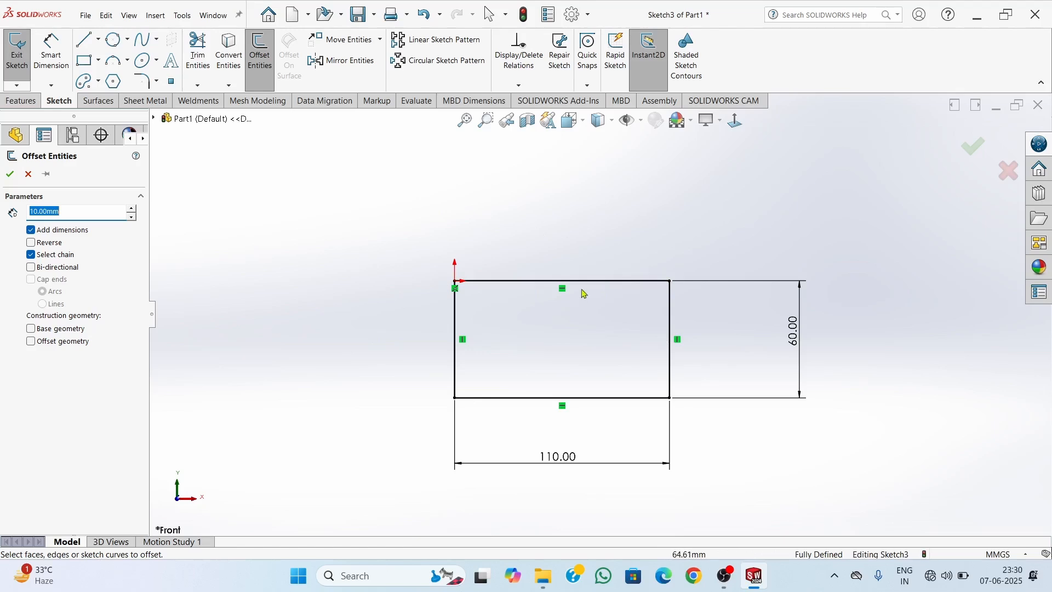
pyautogui.click(603, 281)
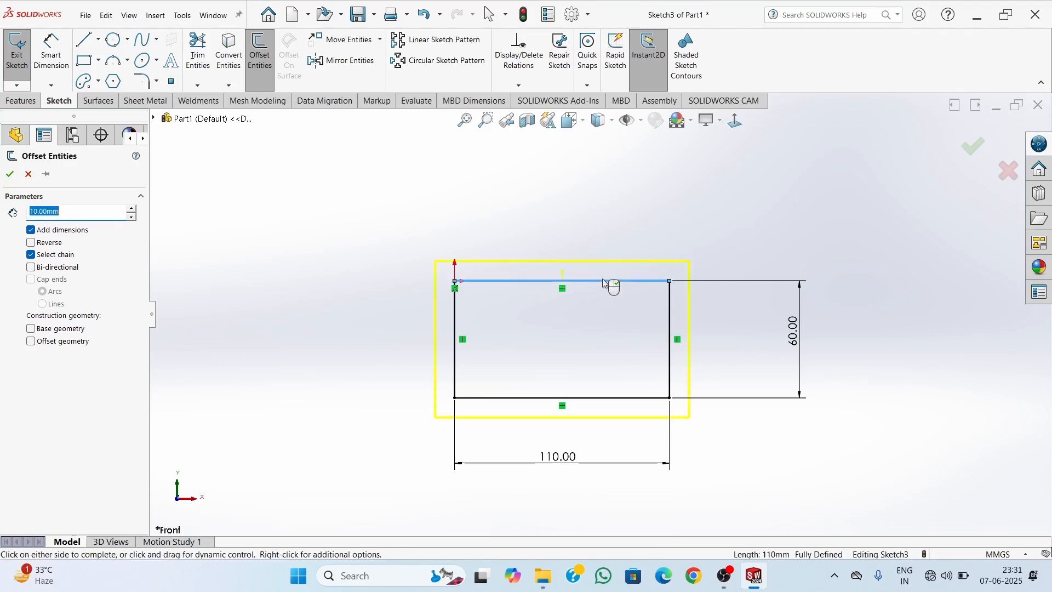
pyautogui.click(511, 423)
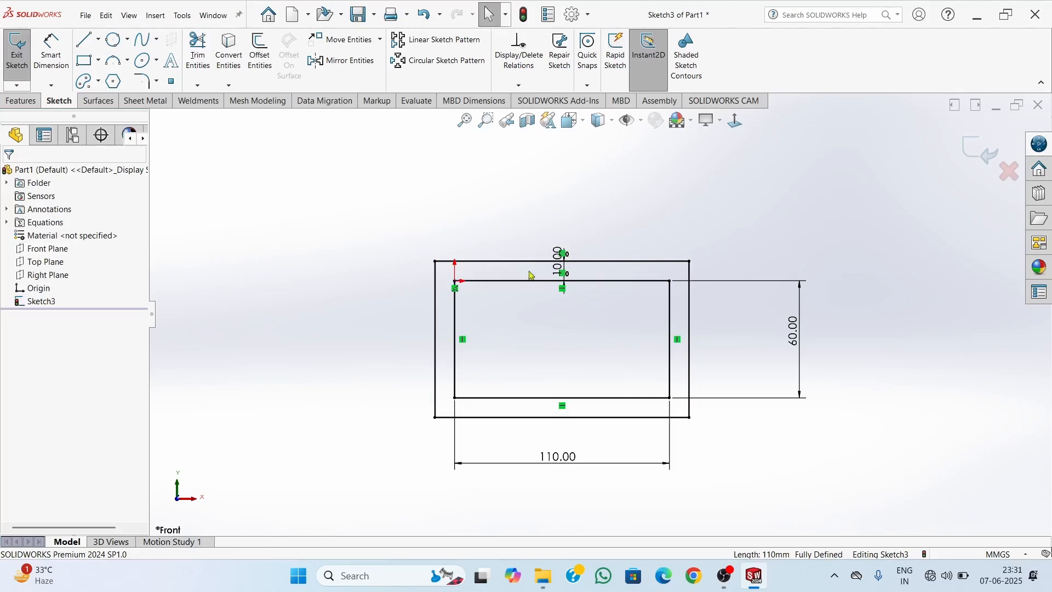
# Move the 10 mm offset dimension's text above the outer rectangle's upper edge
pyautogui.scroll(-6, 559, 292)
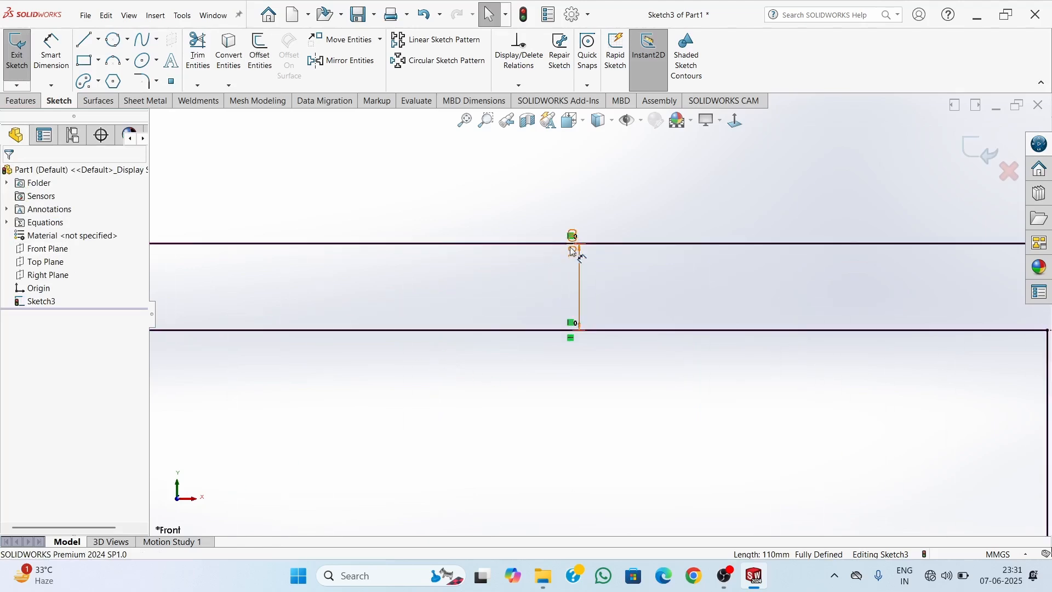
pyautogui.moveTo(563, 283); pyautogui.dragTo(557, 171)
pyautogui.scroll(4, 600, 315)
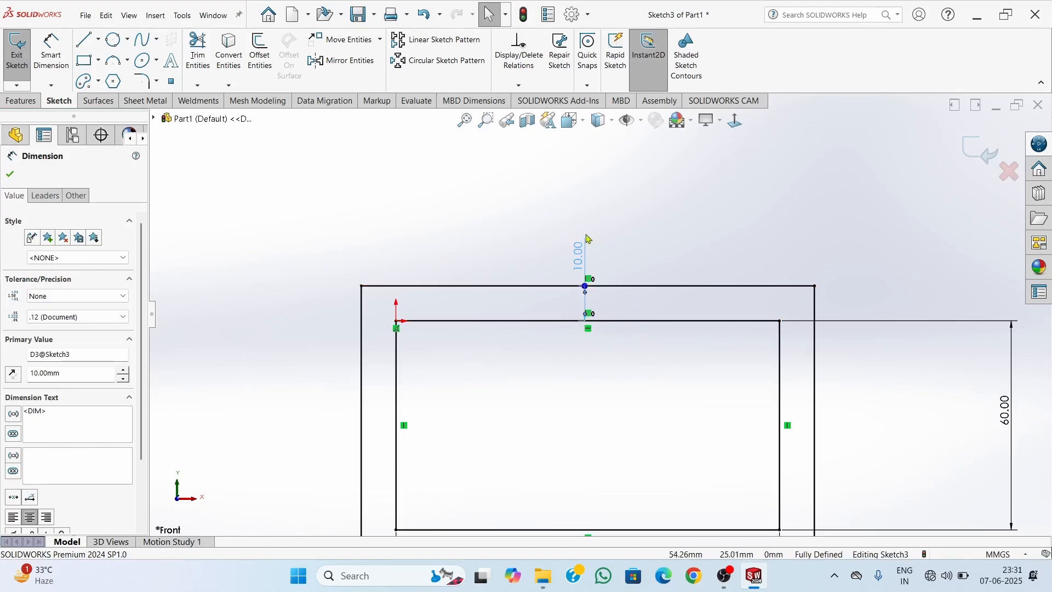
pyautogui.scroll(3, 628, 350)
pyautogui.scroll(3, 626, 425)
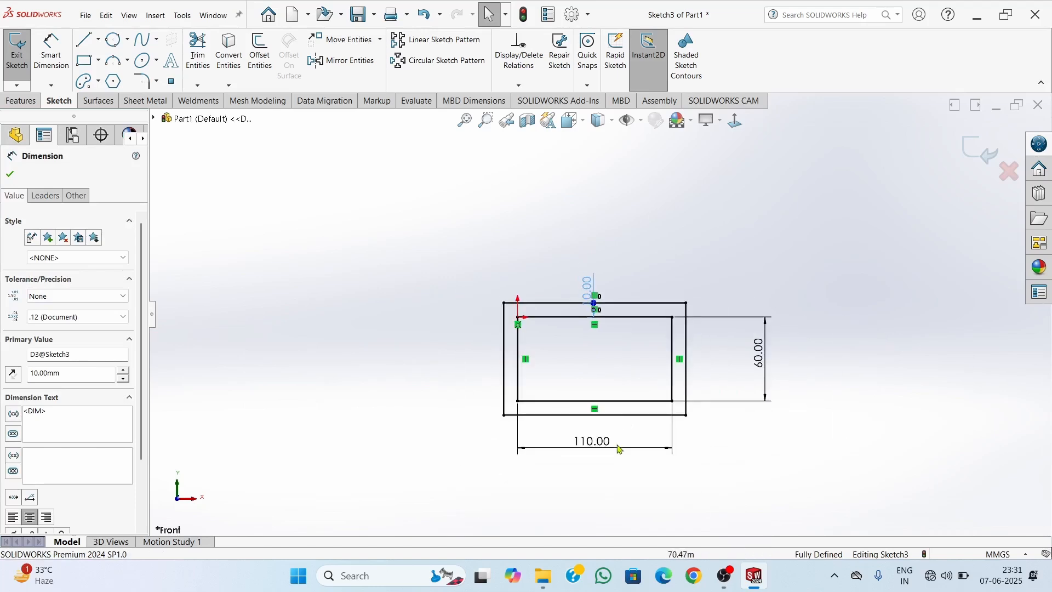
# Offset the 110 by 60 mm rectangle chain inward by 10 mm using Reverse, and move the new dimension's text inside the innermost rectangle
pyautogui.scroll(-2, 619, 458)
pyautogui.click(260, 72)
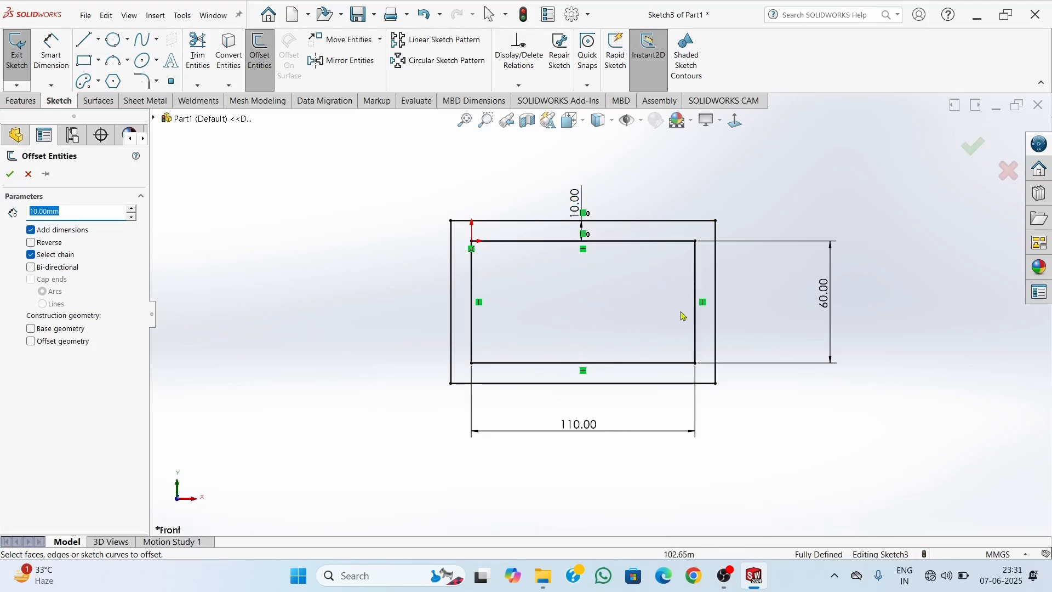
pyautogui.click(31, 243)
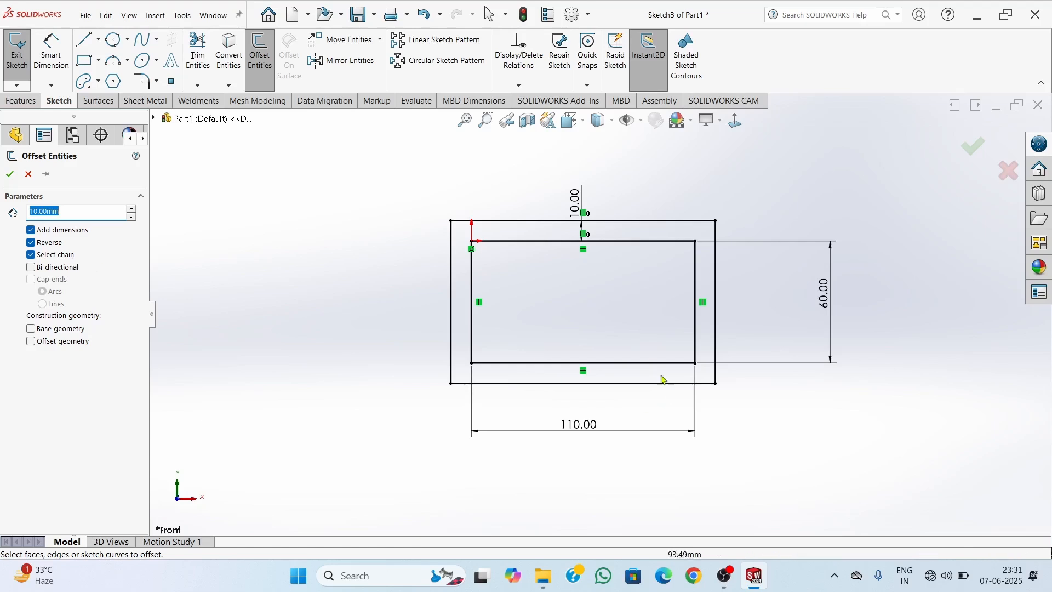
pyautogui.click(641, 363)
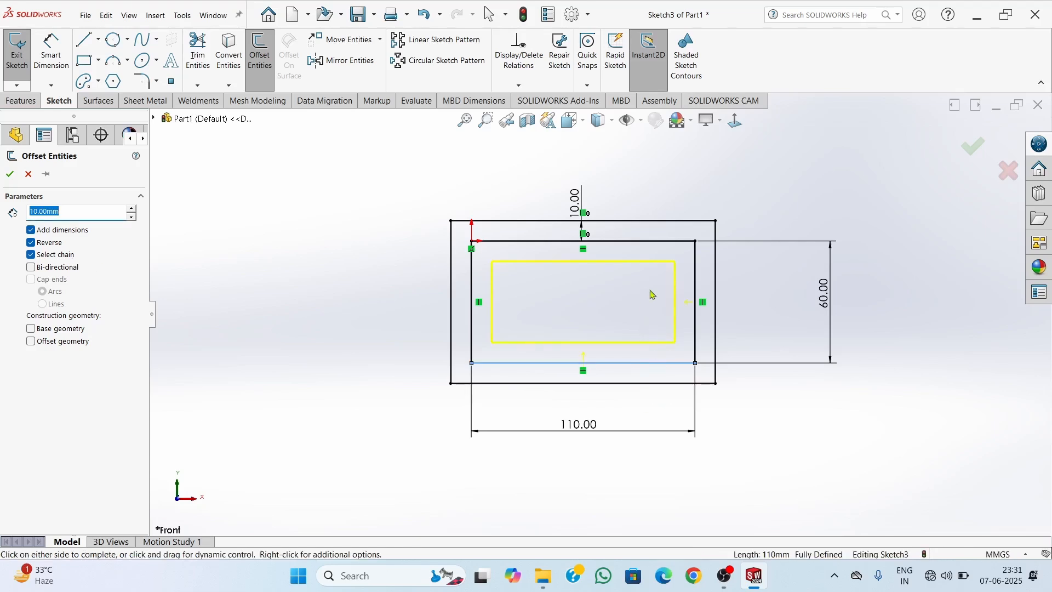
pyautogui.click(10, 174)
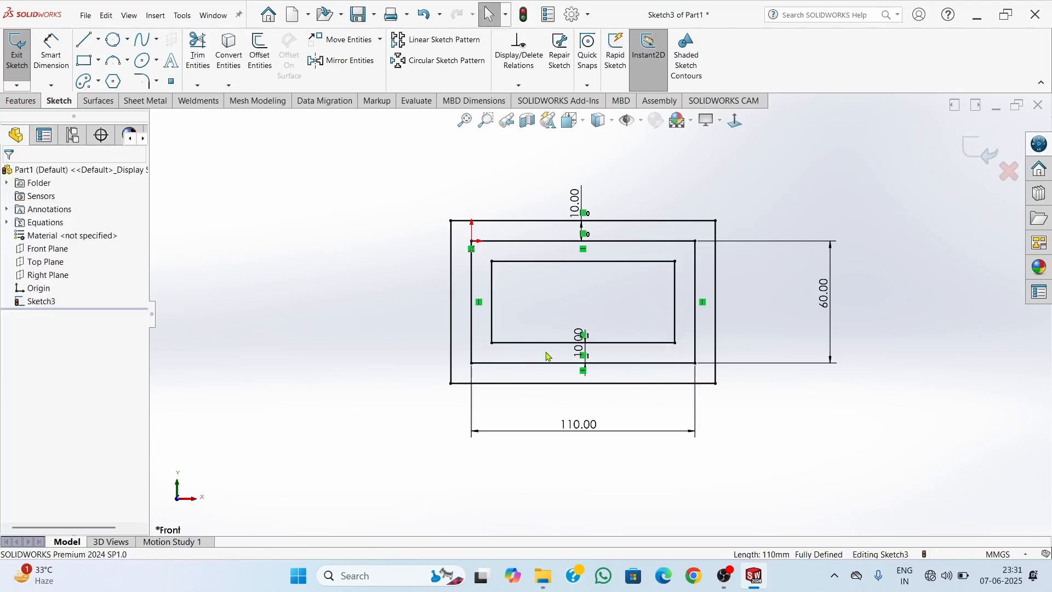
pyautogui.click(581, 344)
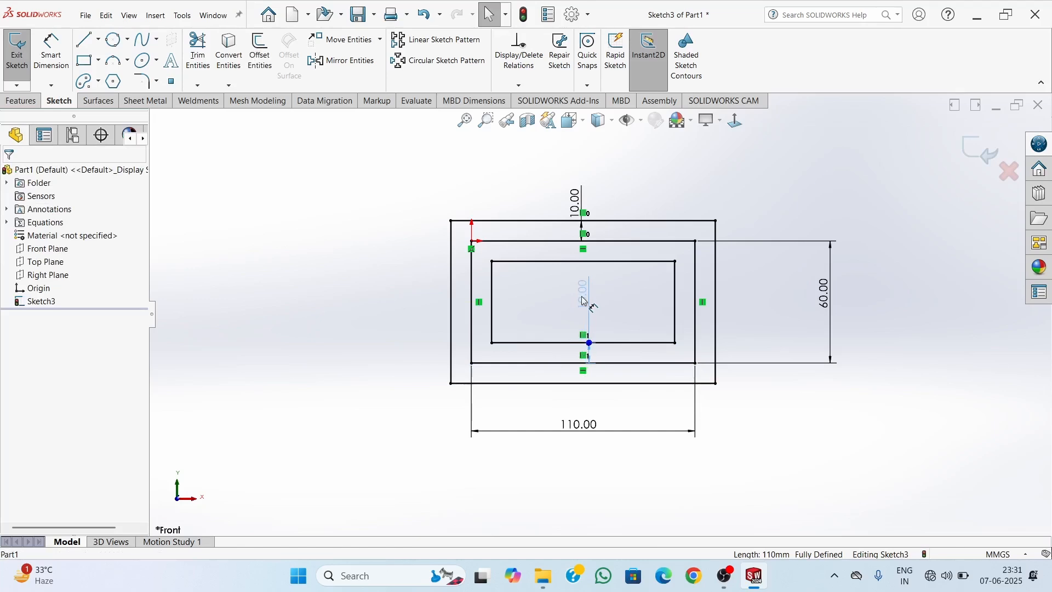
pyautogui.click(584, 301)
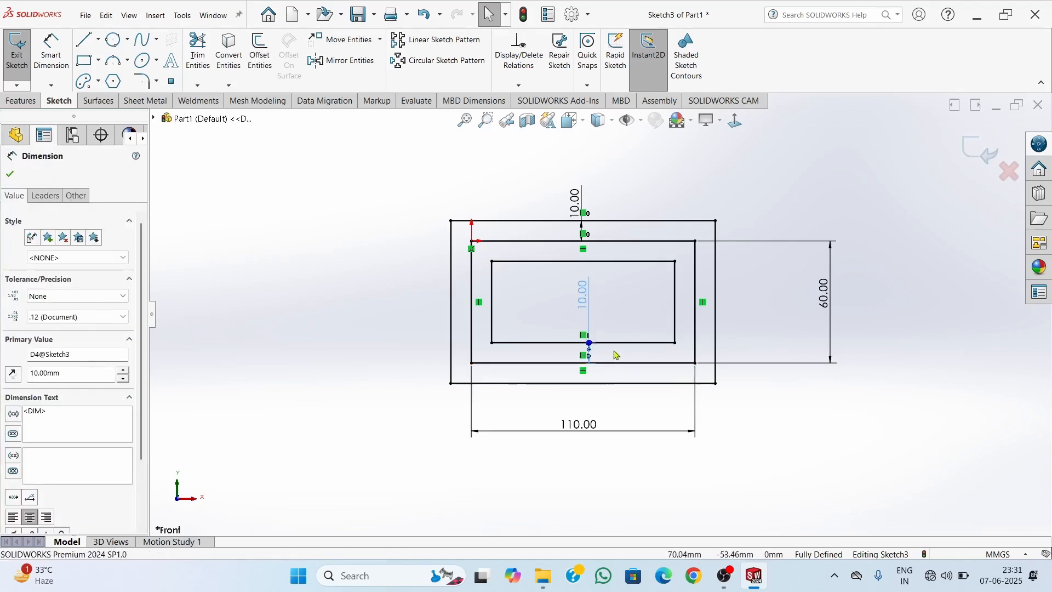
# Try offsetting the outer rectangle chain bi-directionally, then inward only with the offset distance set to 5 mm
pyautogui.click(260, 55)
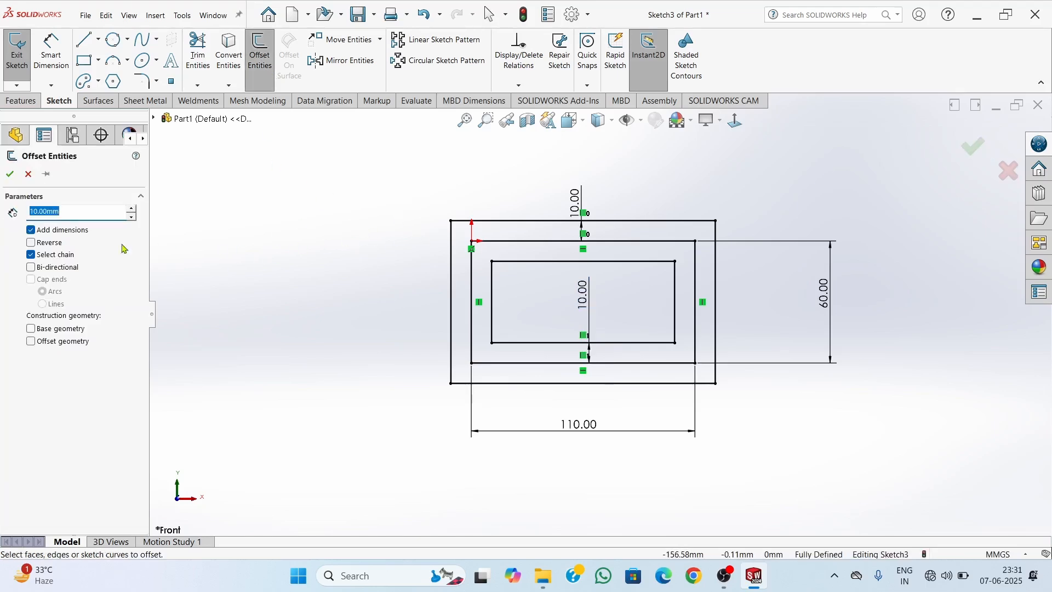
pyautogui.click(50, 243)
pyautogui.click(60, 268)
pyautogui.click(549, 222)
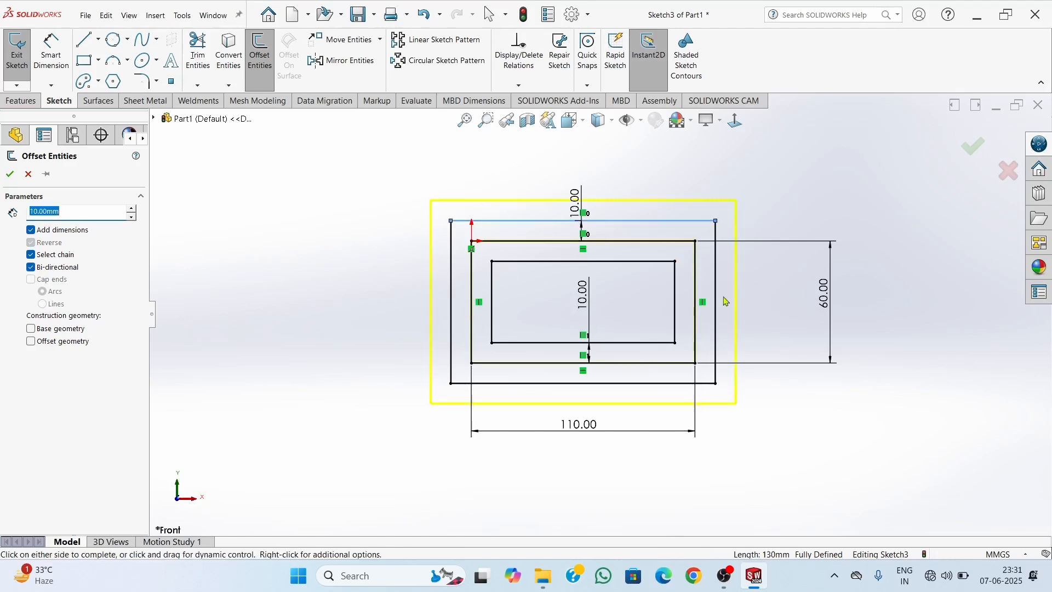
pyautogui.click(44, 268)
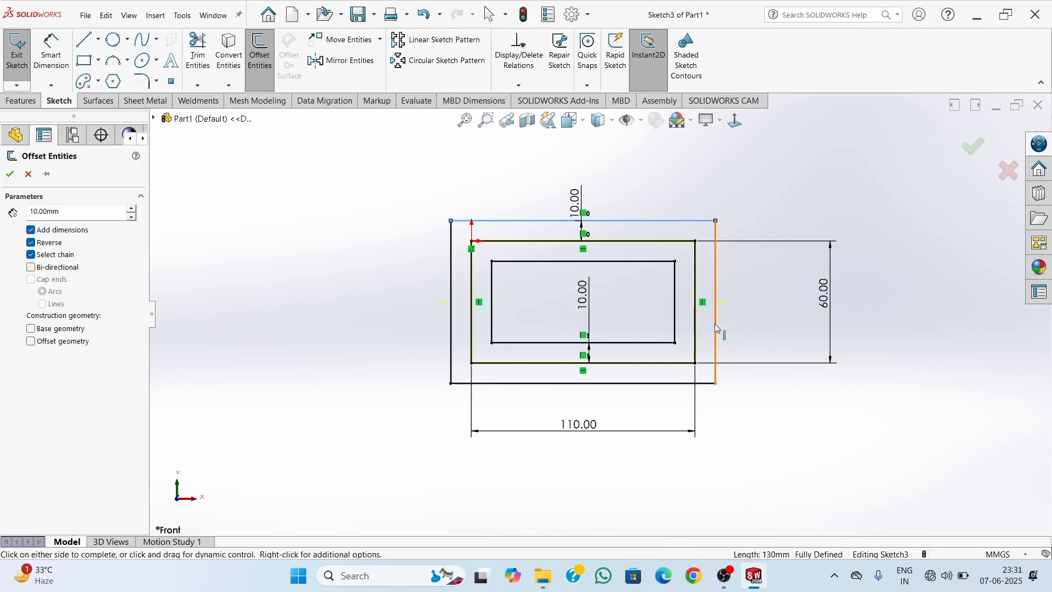
pyautogui.doubleClick(73, 212)
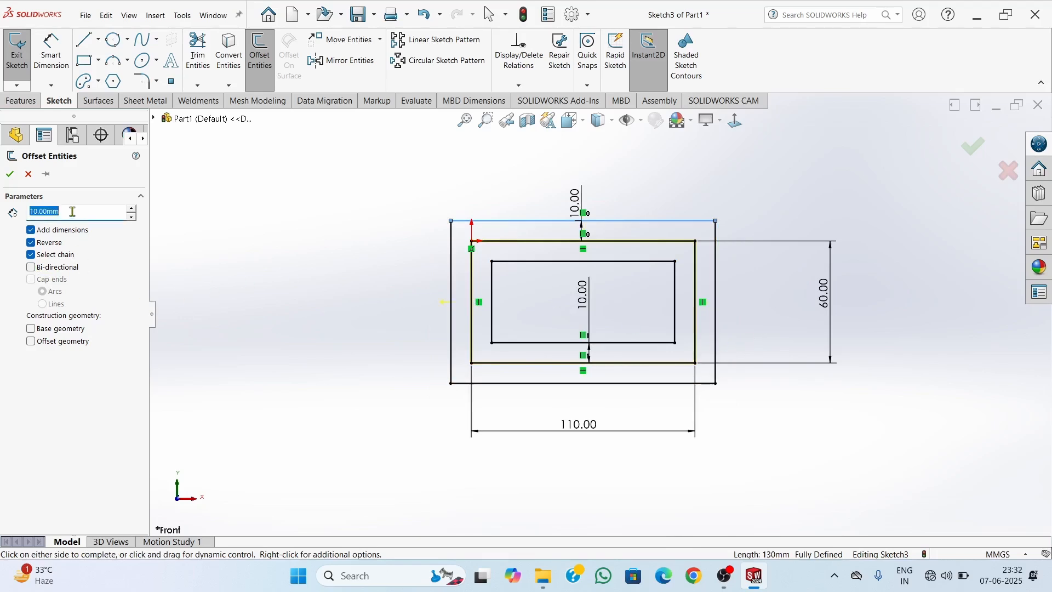
pyautogui.write('5')
pyautogui.press('Return')
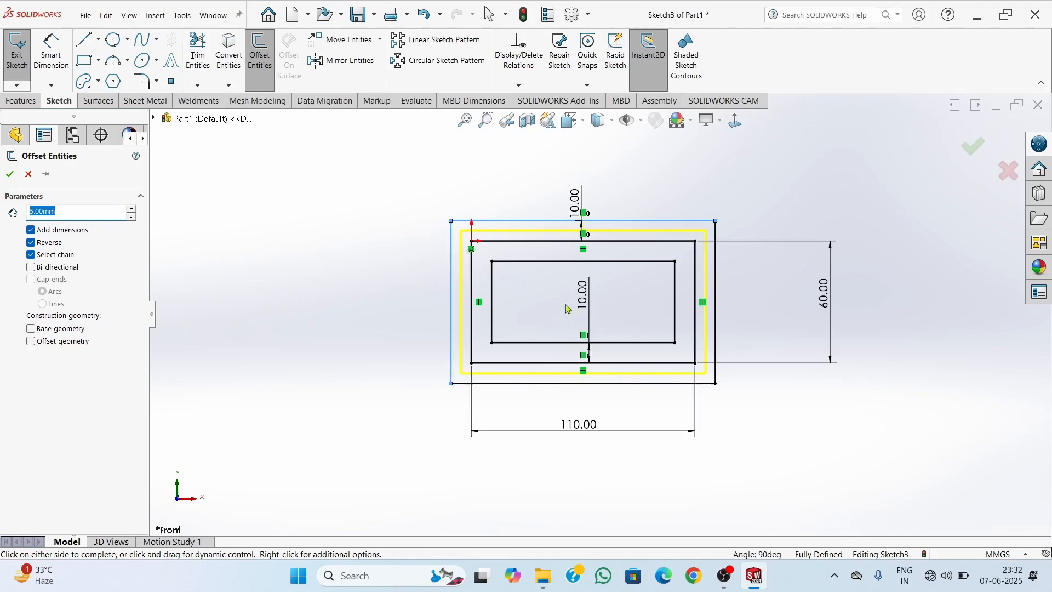
pyautogui.click(449, 349)
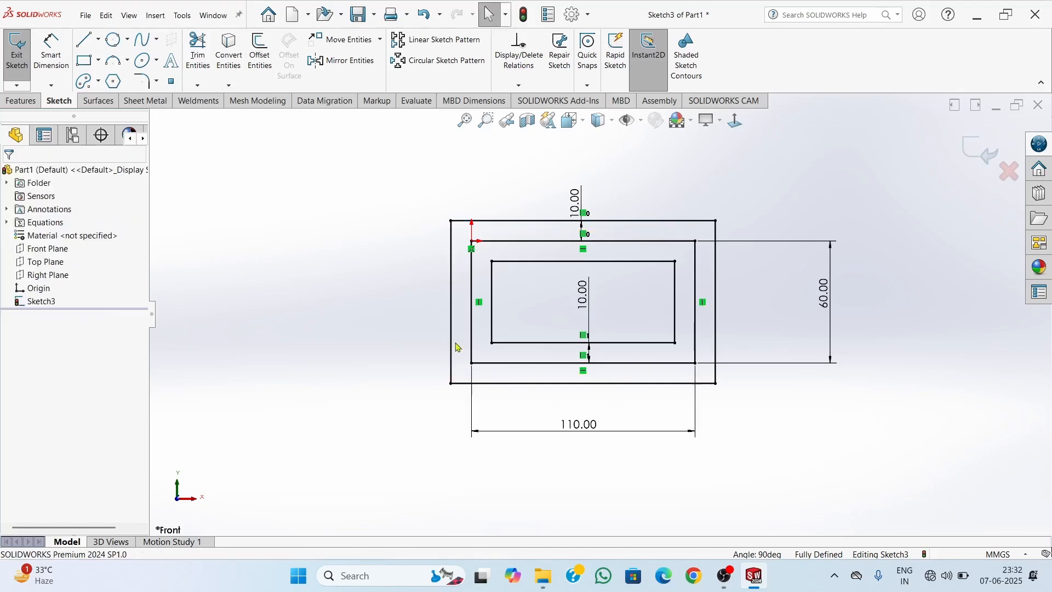
# Offset the outer rectangle chain bi-directionally by 5 mm with Add dimensions enabled
pyautogui.click(255, 72)
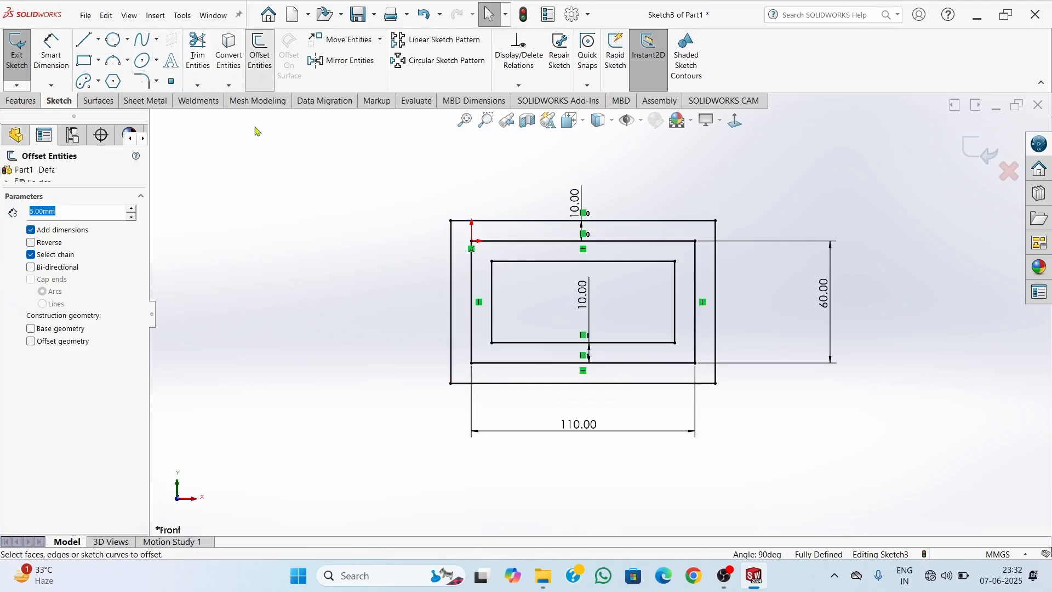
pyautogui.click(31, 267)
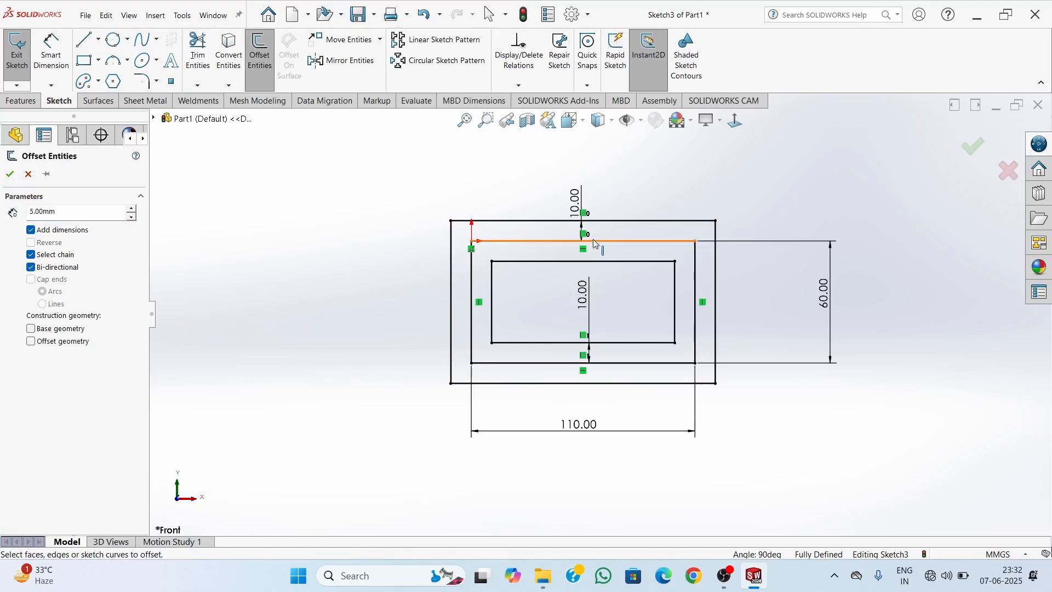
pyautogui.click(628, 222)
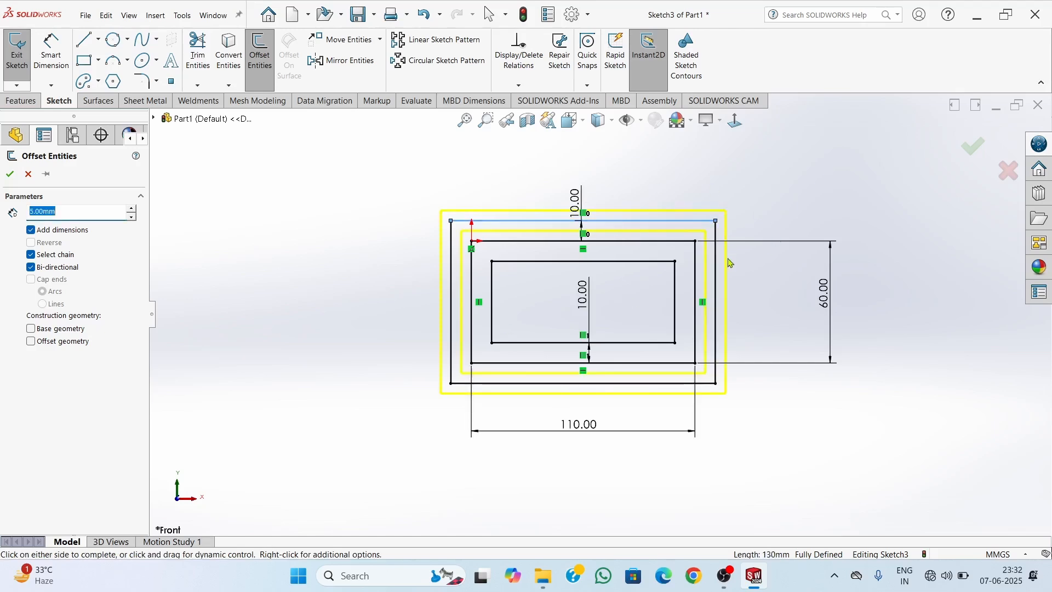
pyautogui.click(9, 174)
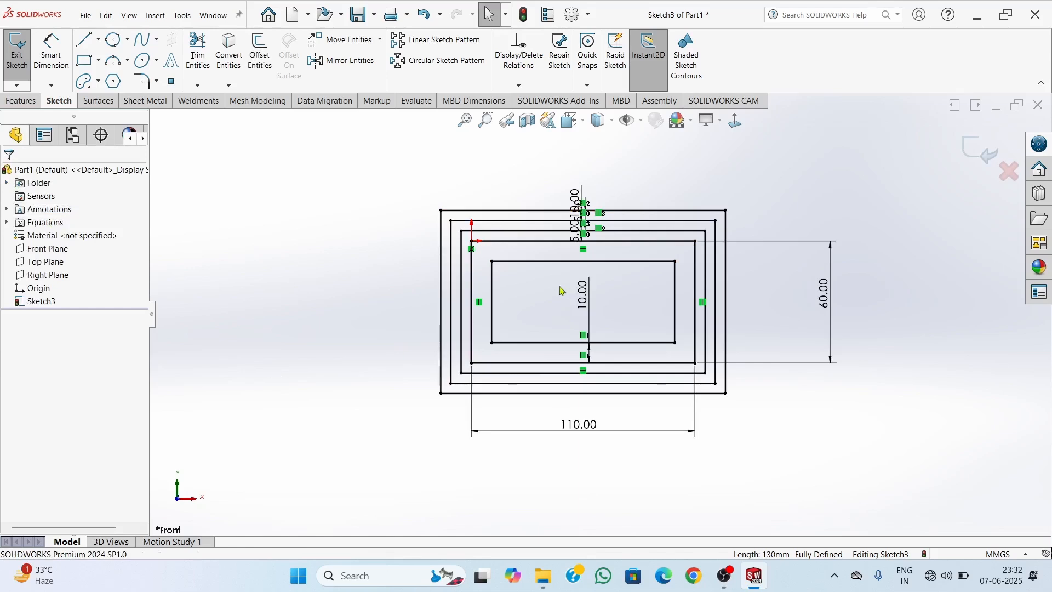
# Separate the two 5 mm offset dimensions, moving the inward one's text below the 110 mm rectangle's upper edge and the other above the outermost rectangle
pyautogui.scroll(1, 569, 258)
pyautogui.scroll(-5, 570, 255)
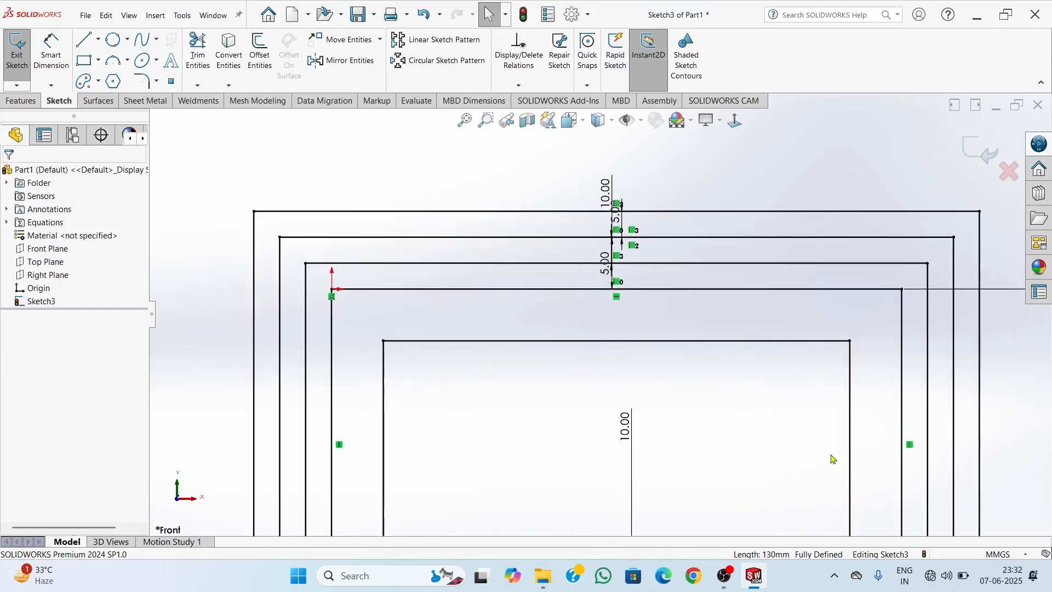
pyautogui.scroll(4, 864, 430)
pyautogui.scroll(-3, 712, 329)
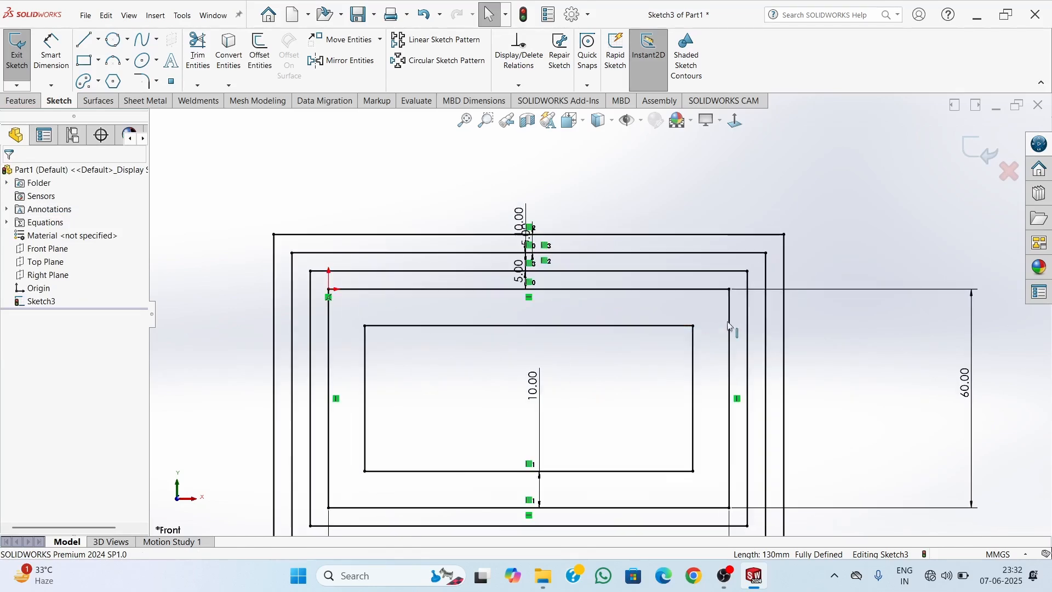
pyautogui.moveTo(516, 275); pyautogui.dragTo(434, 321)
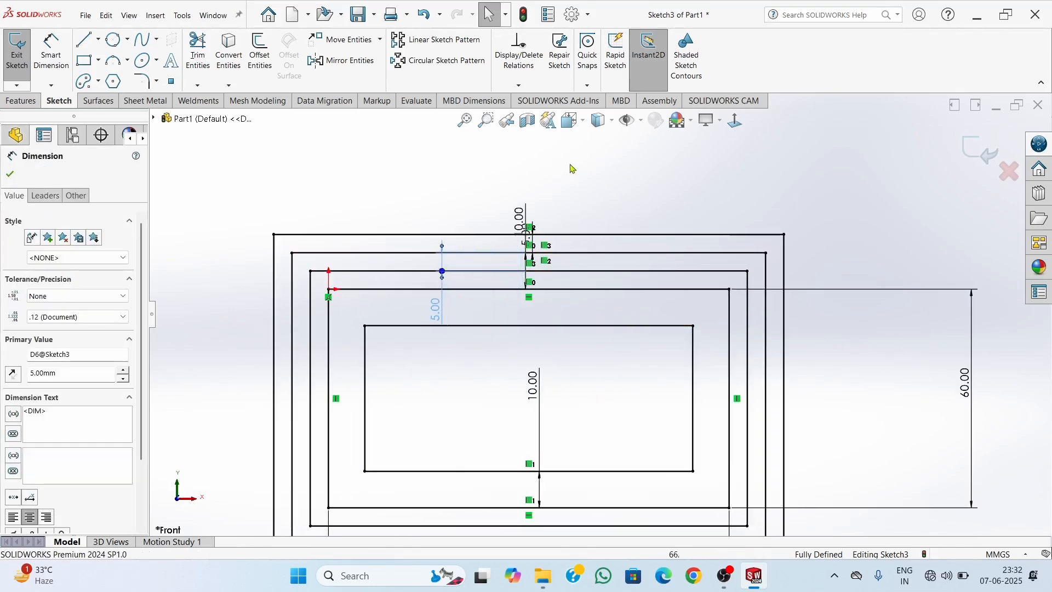
pyautogui.moveTo(525, 238)
pyautogui.mouseDown()
pyautogui.moveTo(606, 220)
pyautogui.moveTo(610, 192)
pyautogui.mouseUp()
pyautogui.scroll(3, 633, 334)
pyautogui.click(484, 260)
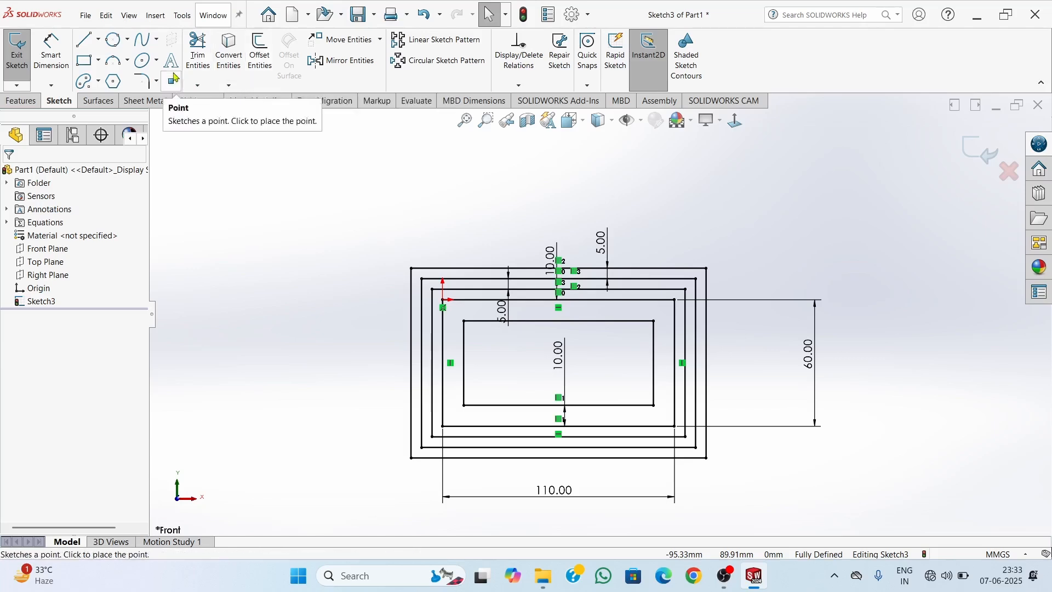
pyautogui.click(128, 46)
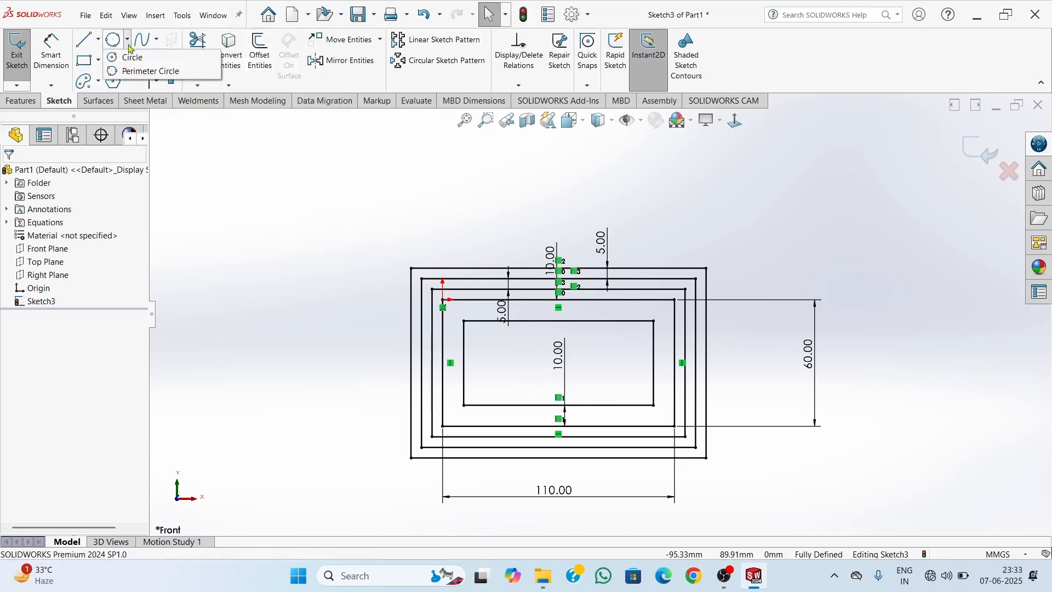
pyautogui.click(97, 83)
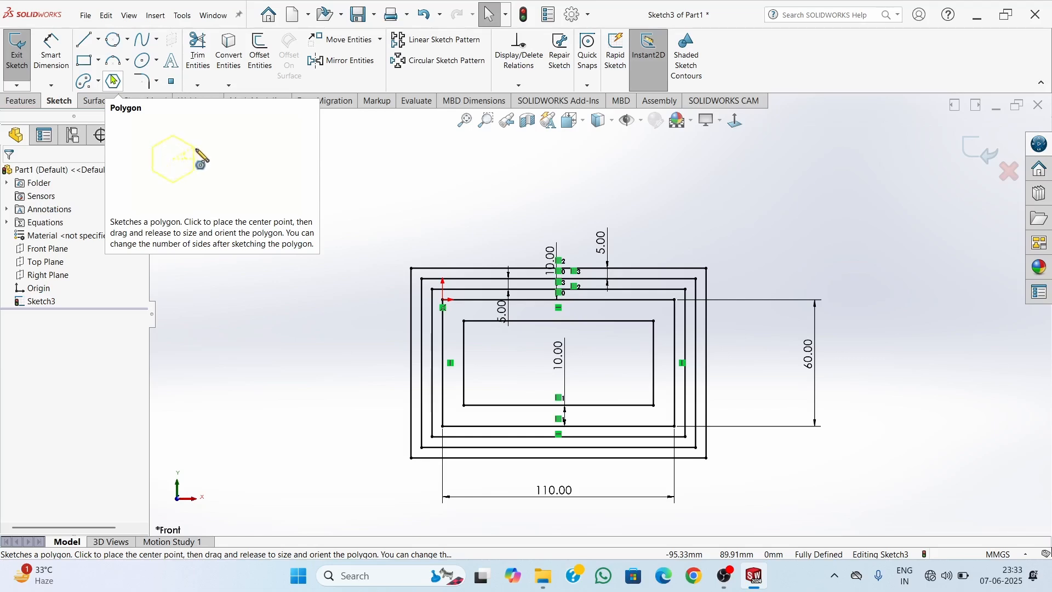
pyautogui.click(156, 81)
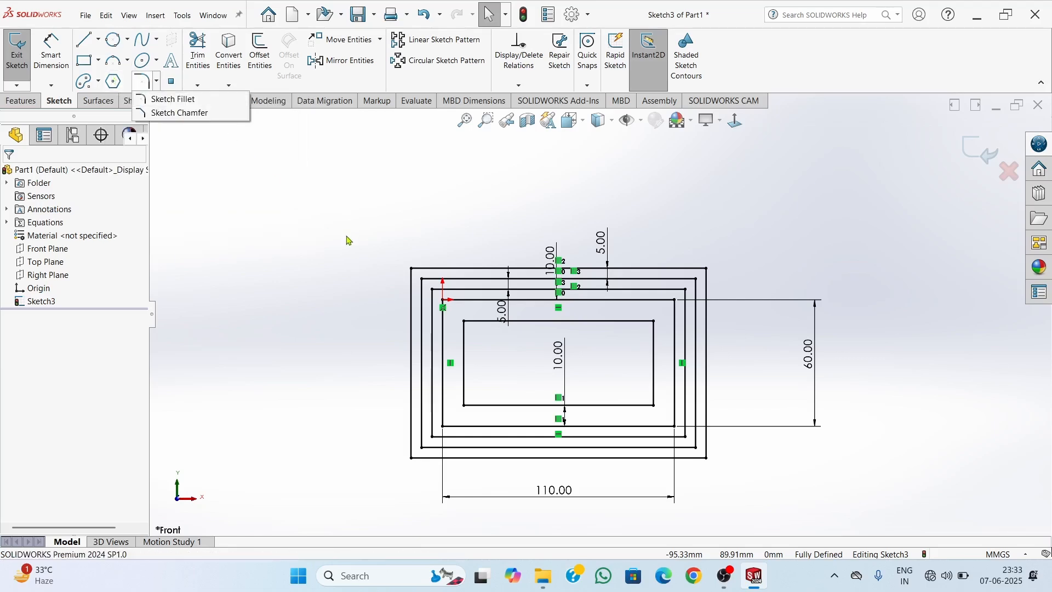